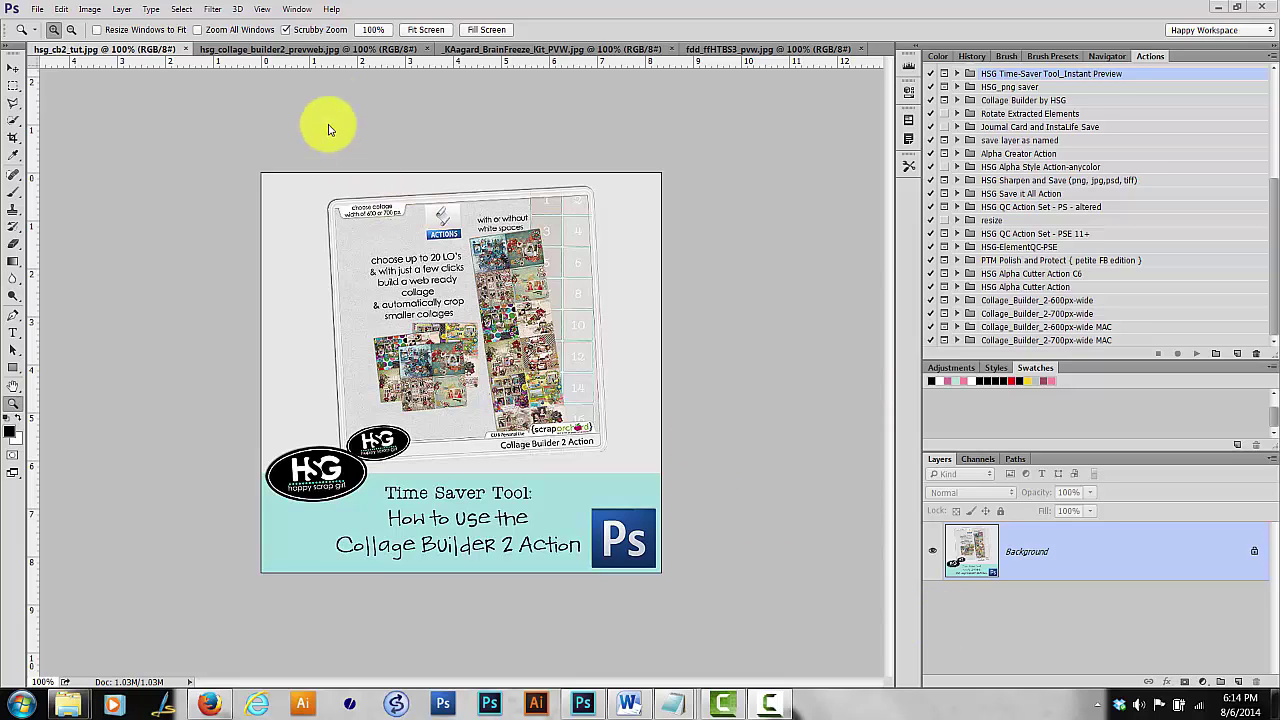
# - Bring the hsg_collage_builder2_prevweb.jpg document to the front and activate the Move tool
pyautogui.click(339, 50)
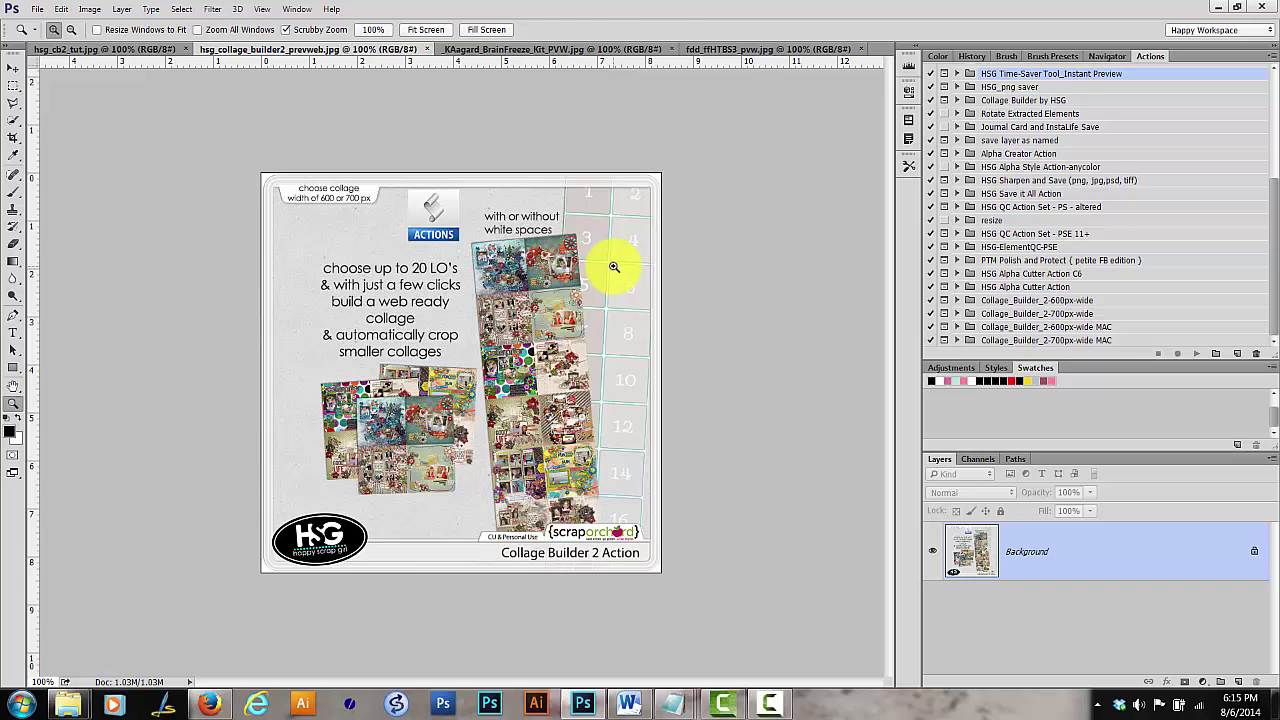
pyautogui.press('v')
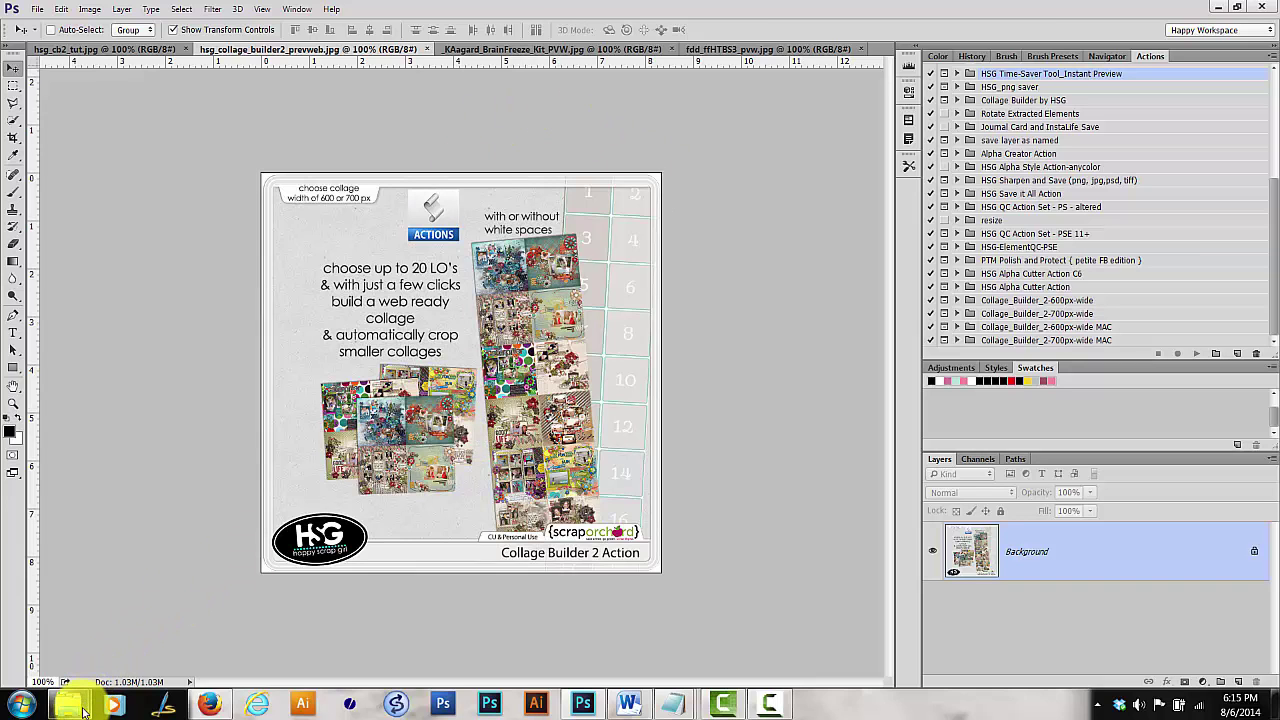
# - Switch to Windows Explorer, open the hsg_Collage_Builder_2 folder and examine the instructions PDF and the Mac_version and PC_version folders
pyautogui.moveTo(68, 700)
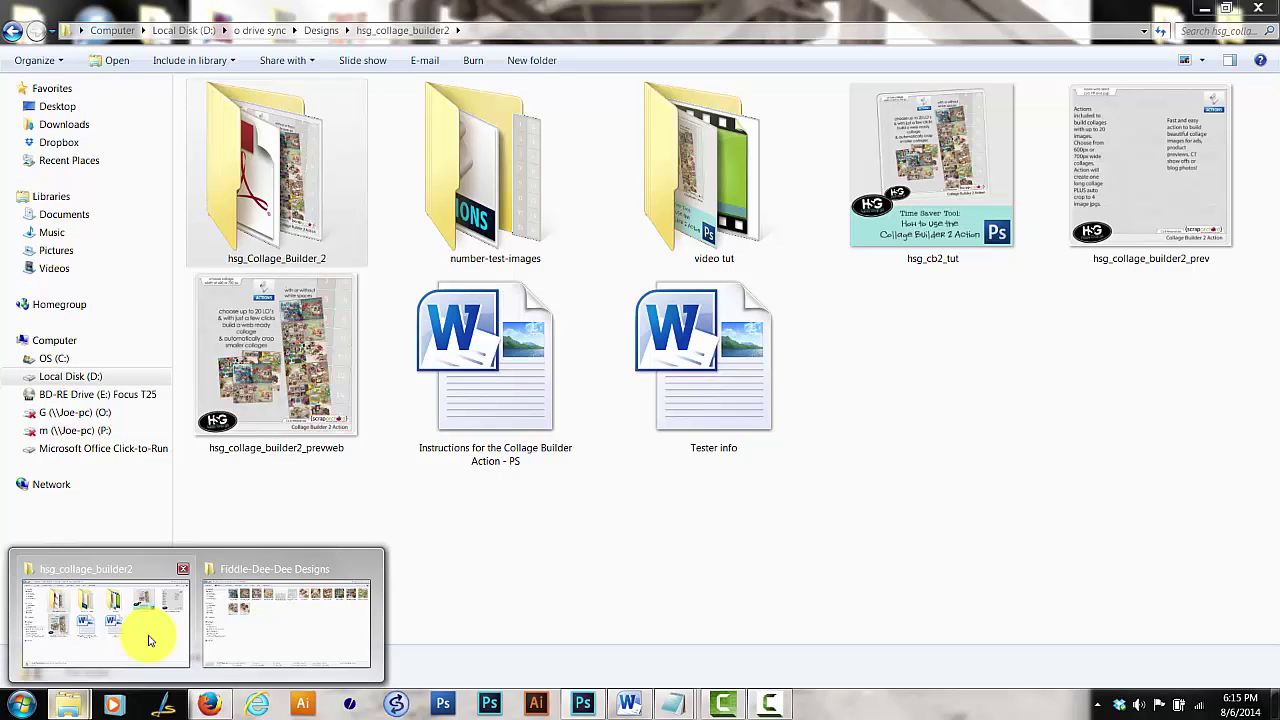
pyautogui.click(148, 640)
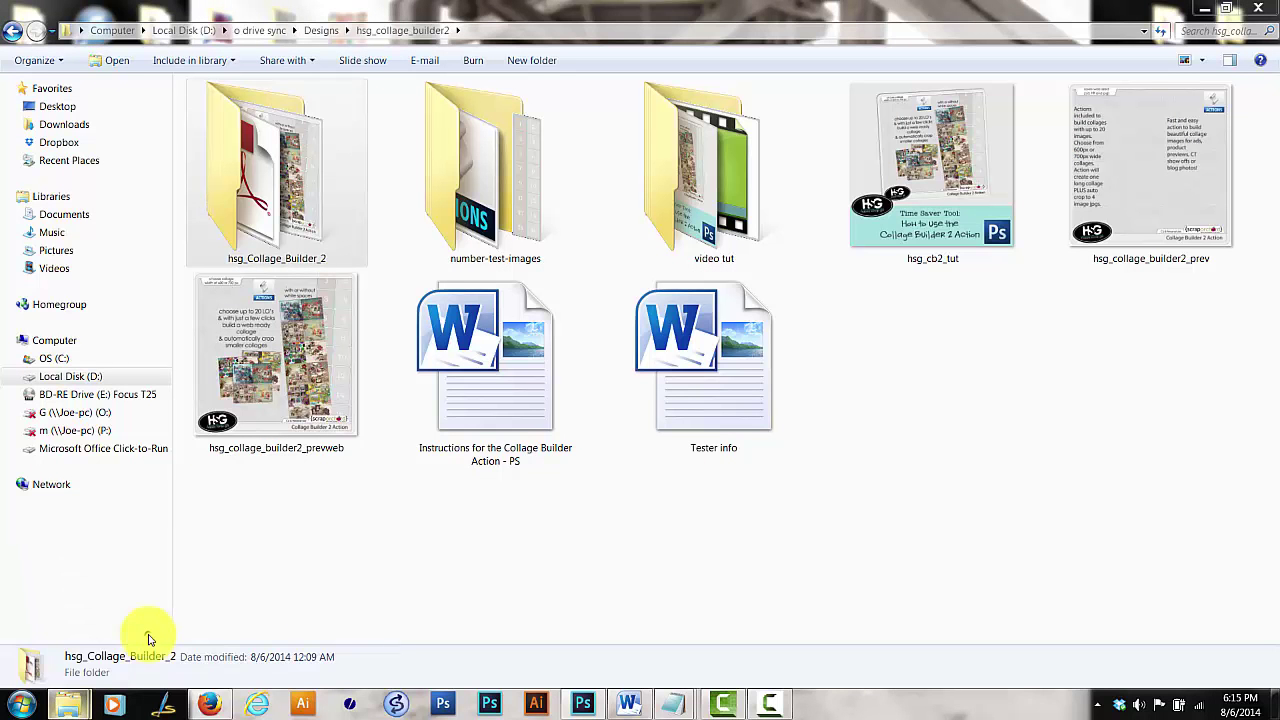
pyautogui.doubleClick(287, 234)
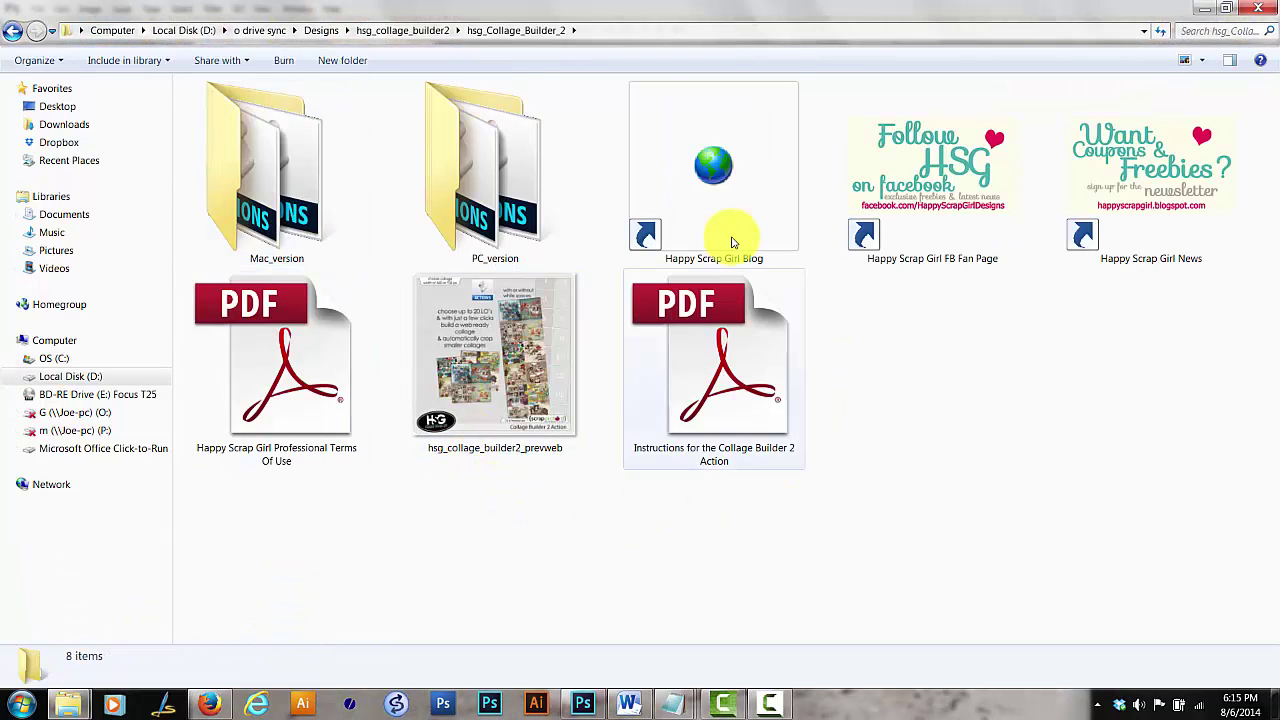
pyautogui.click(692, 435)
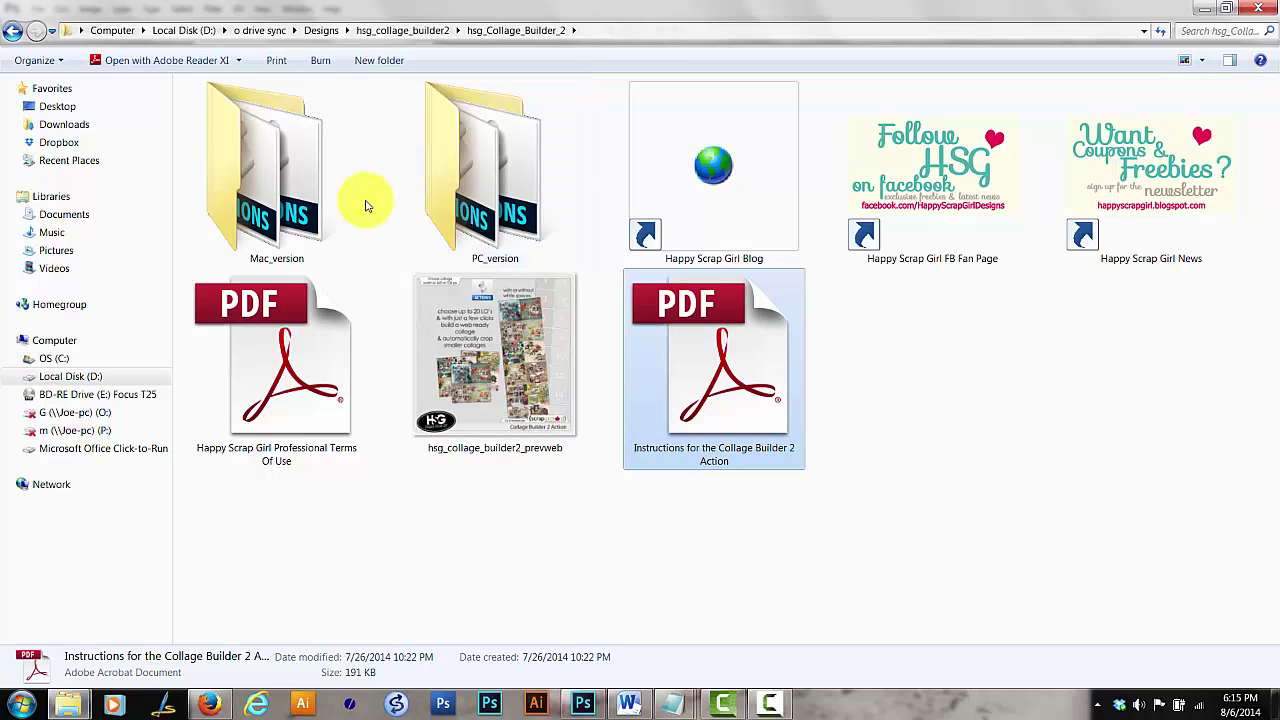
pyautogui.click(256, 213)
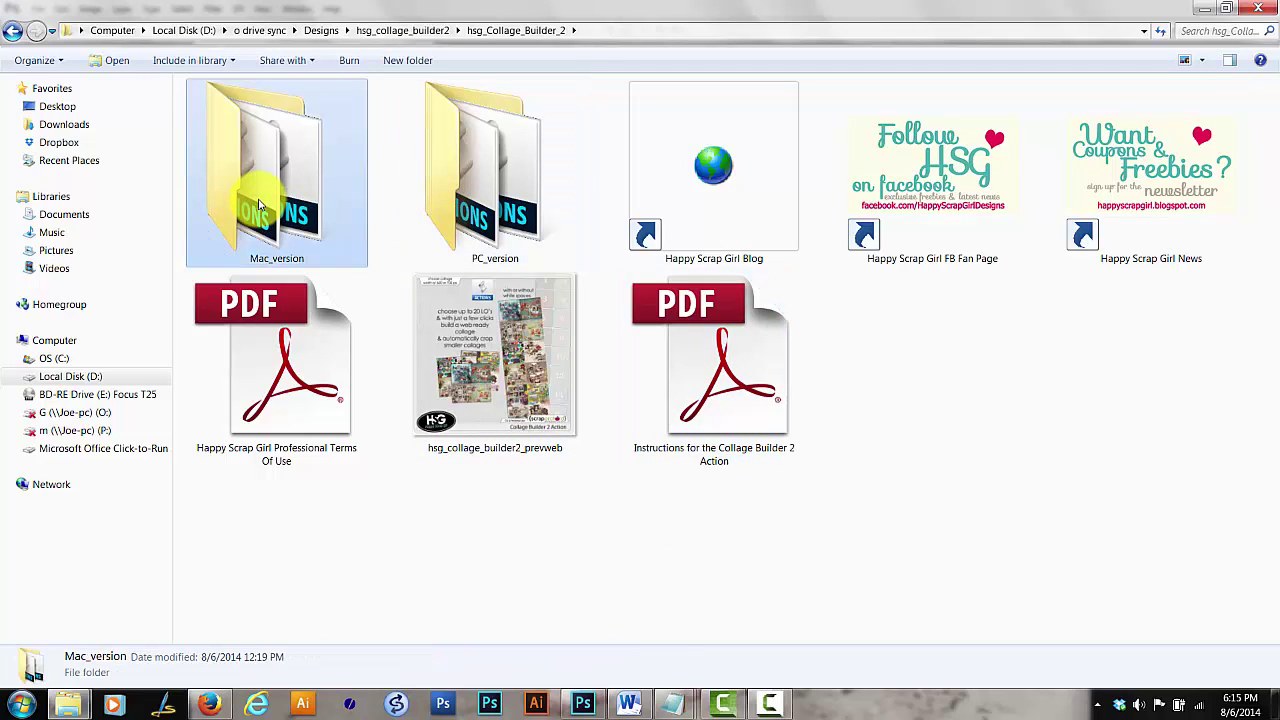
pyautogui.click(415, 205)
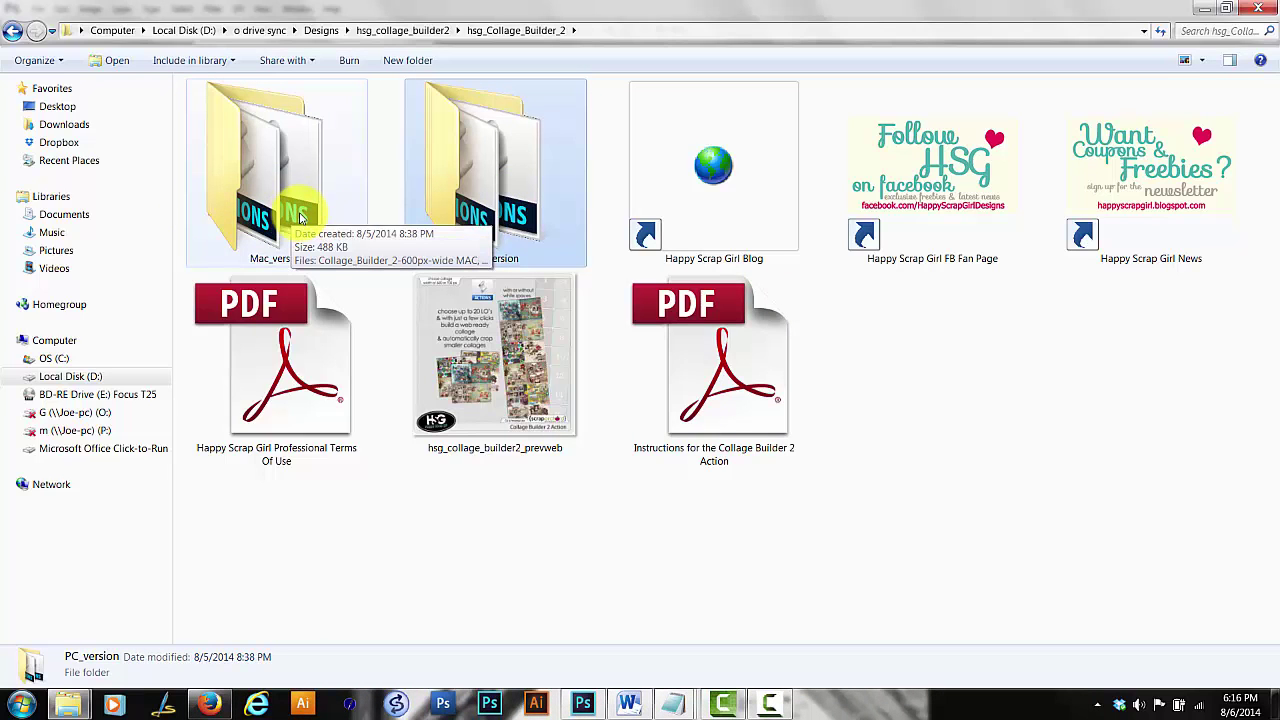
# - Load the Collage_Builder_2-700px-wide MAC action file from the Mac_version folder into Photoshop
pyautogui.doubleClick(300, 217)
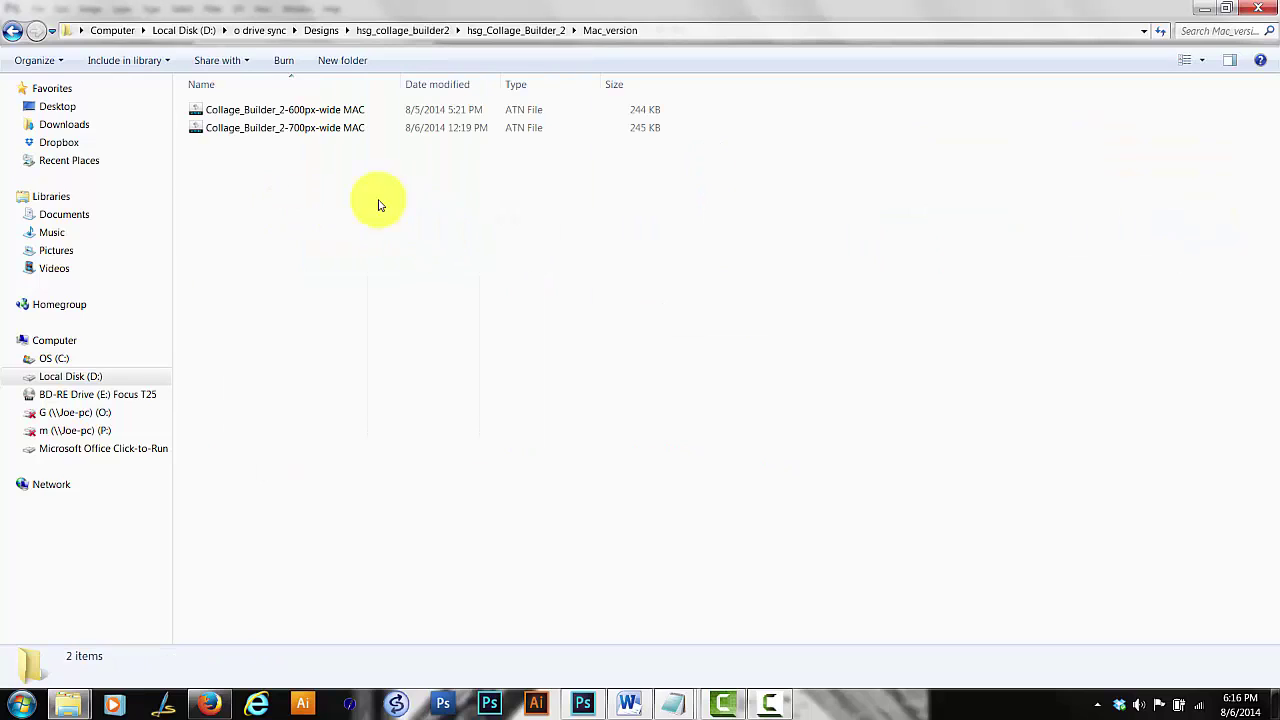
pyautogui.rightClick(243, 131)
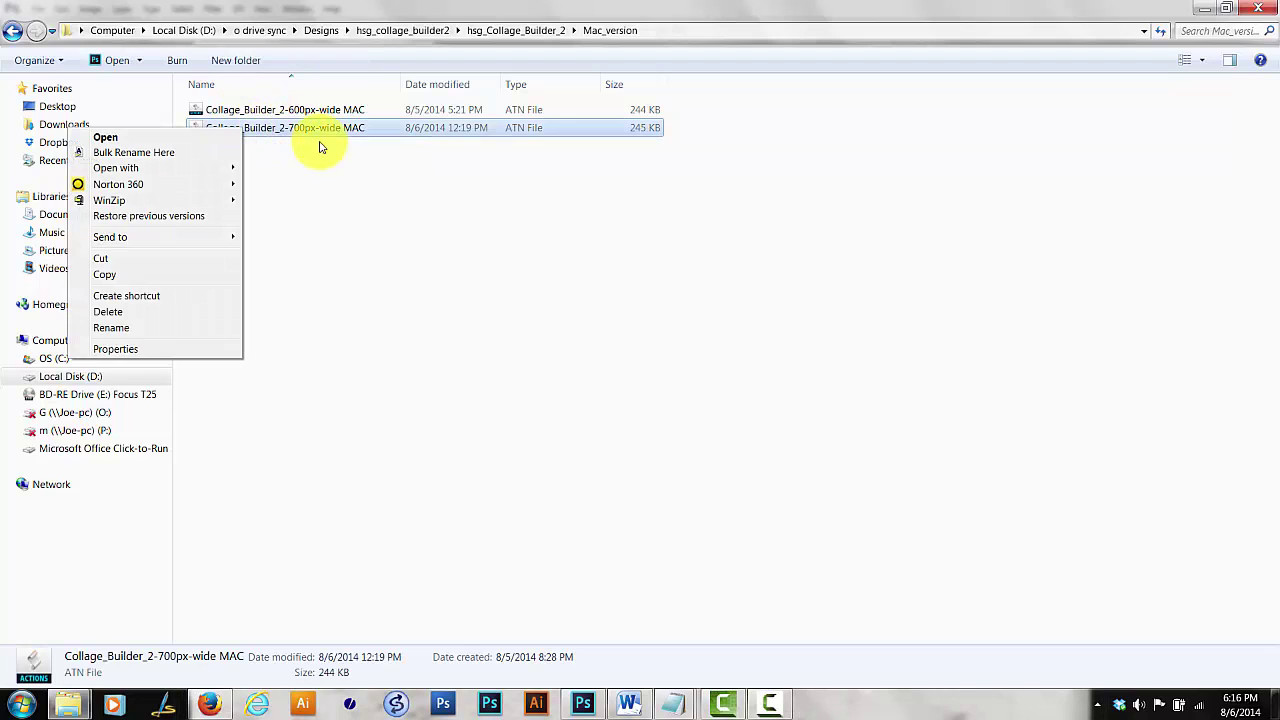
pyautogui.rightClick(275, 131)
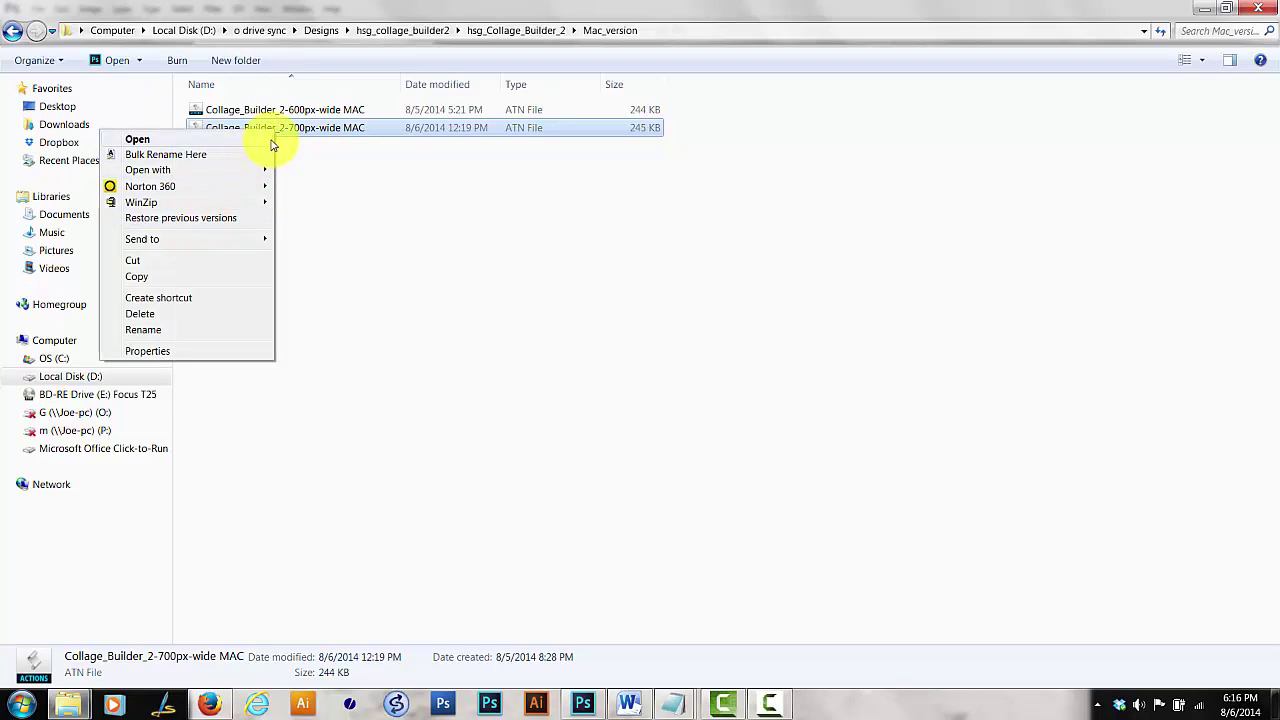
pyautogui.click(290, 133)
pyautogui.doubleClick(290, 133)
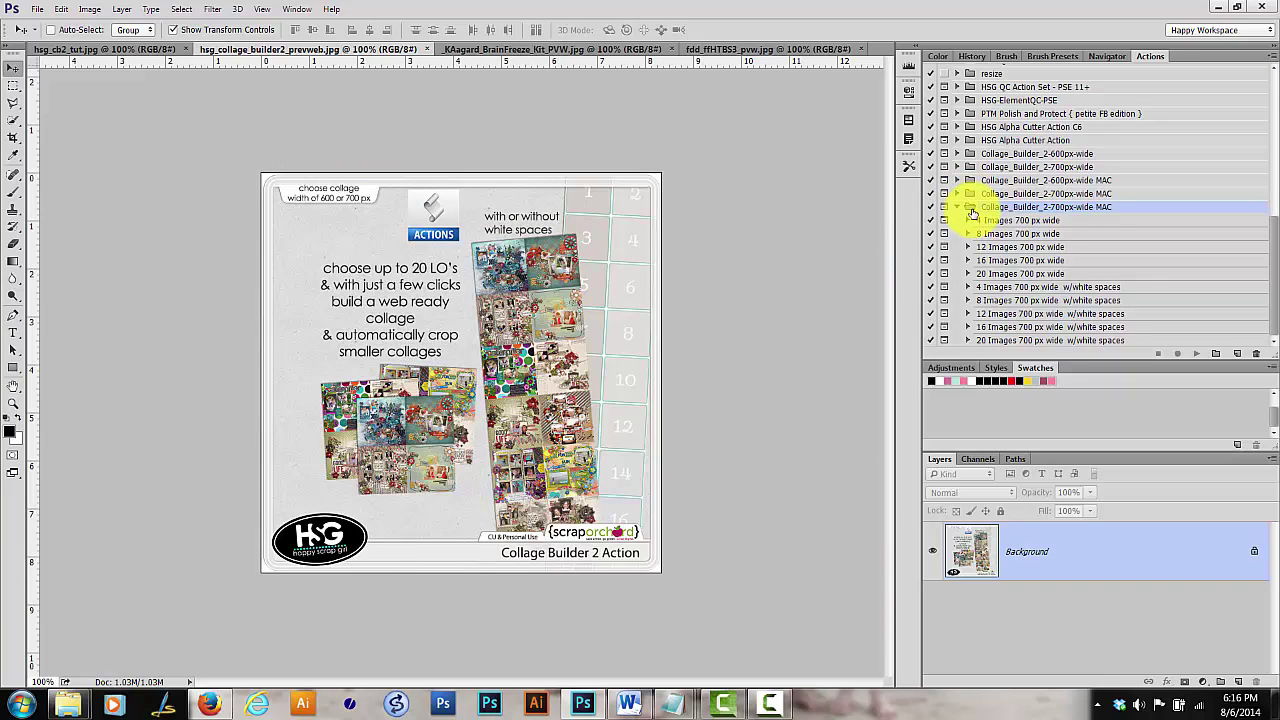
pyautogui.click(1274, 61)
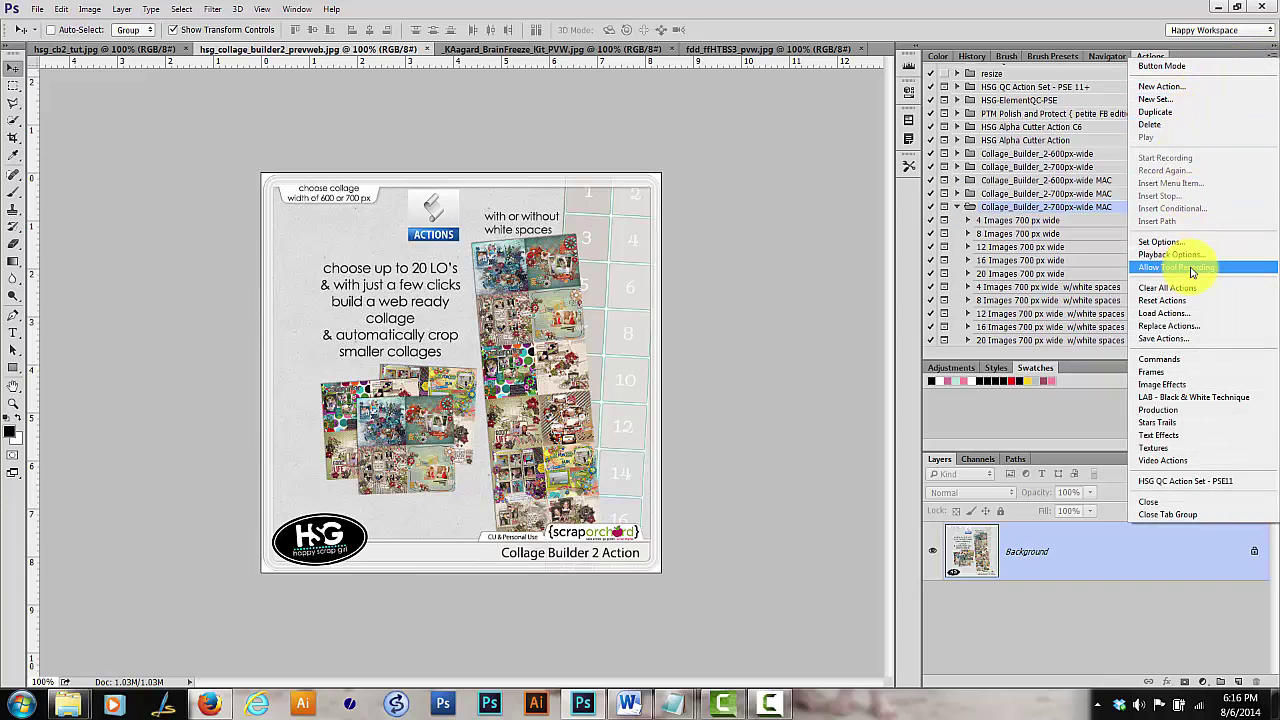
pyautogui.click(1181, 314)
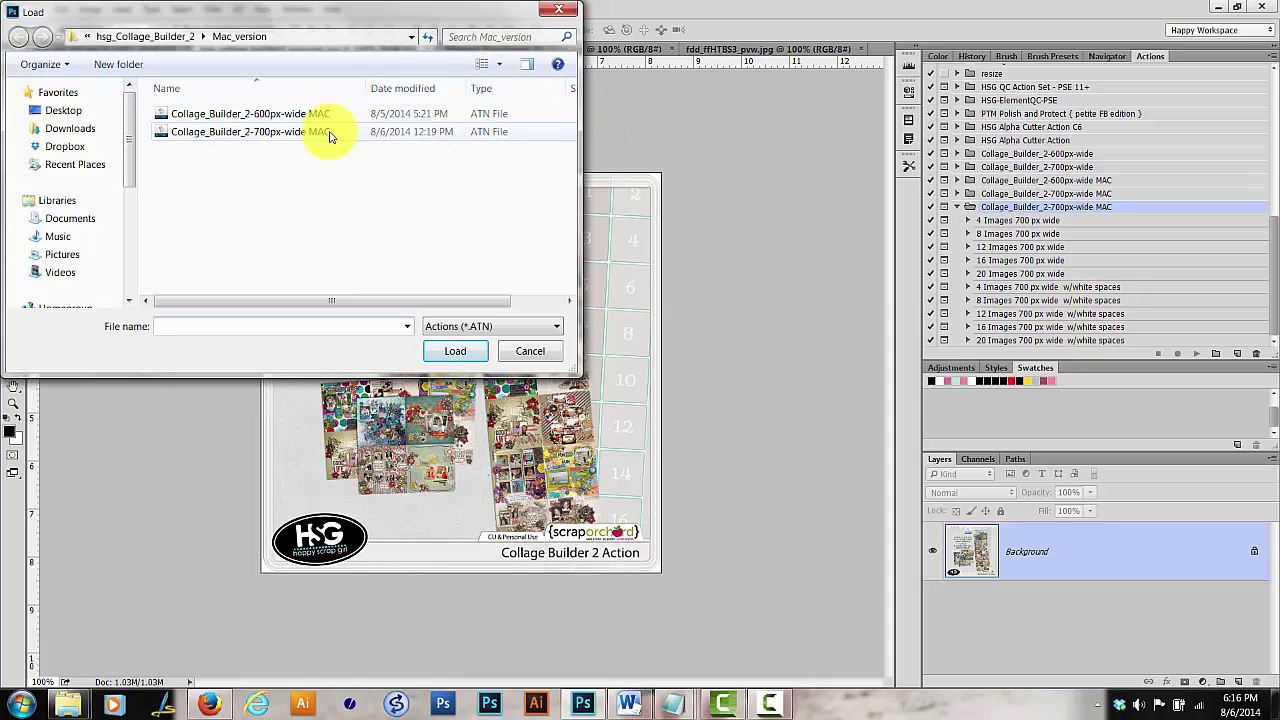
pyautogui.click(556, 9)
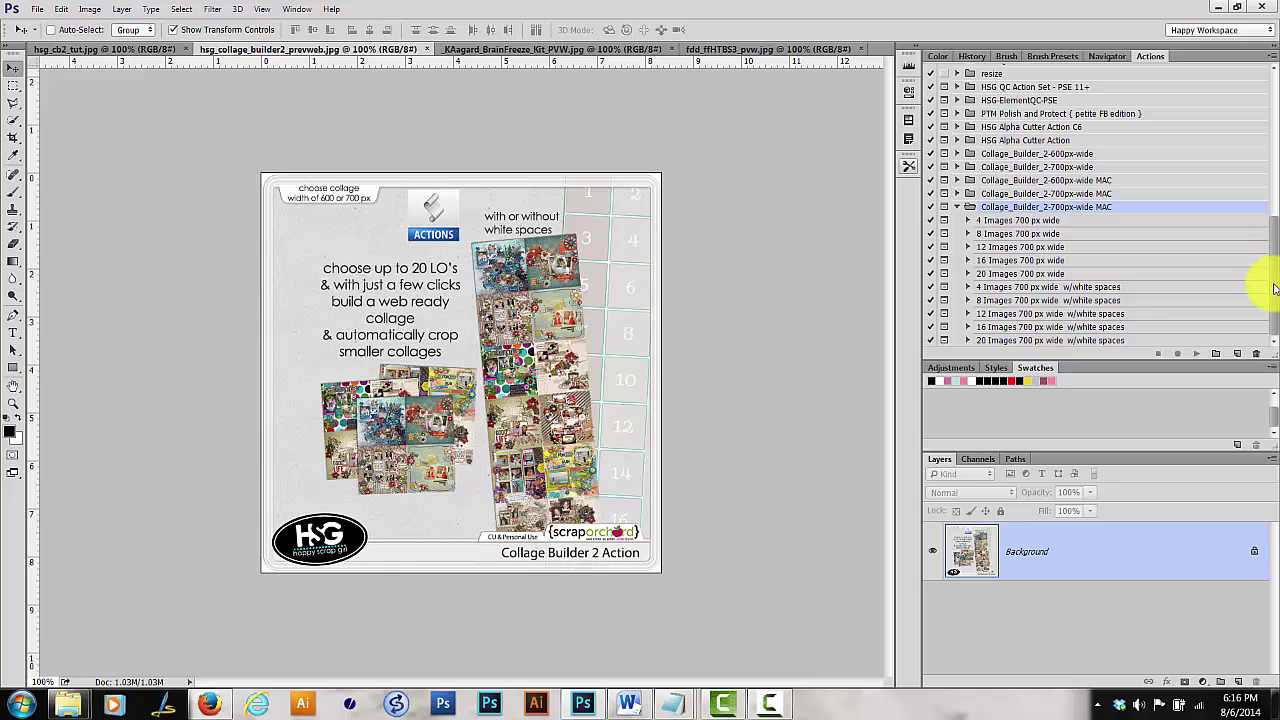
# - Run the action "20 Images 700 px wide w/white spaces" from the last Collage_Builder_2-700px-wide MAC set and continue to the first image selection
pyautogui.click(1051, 341)
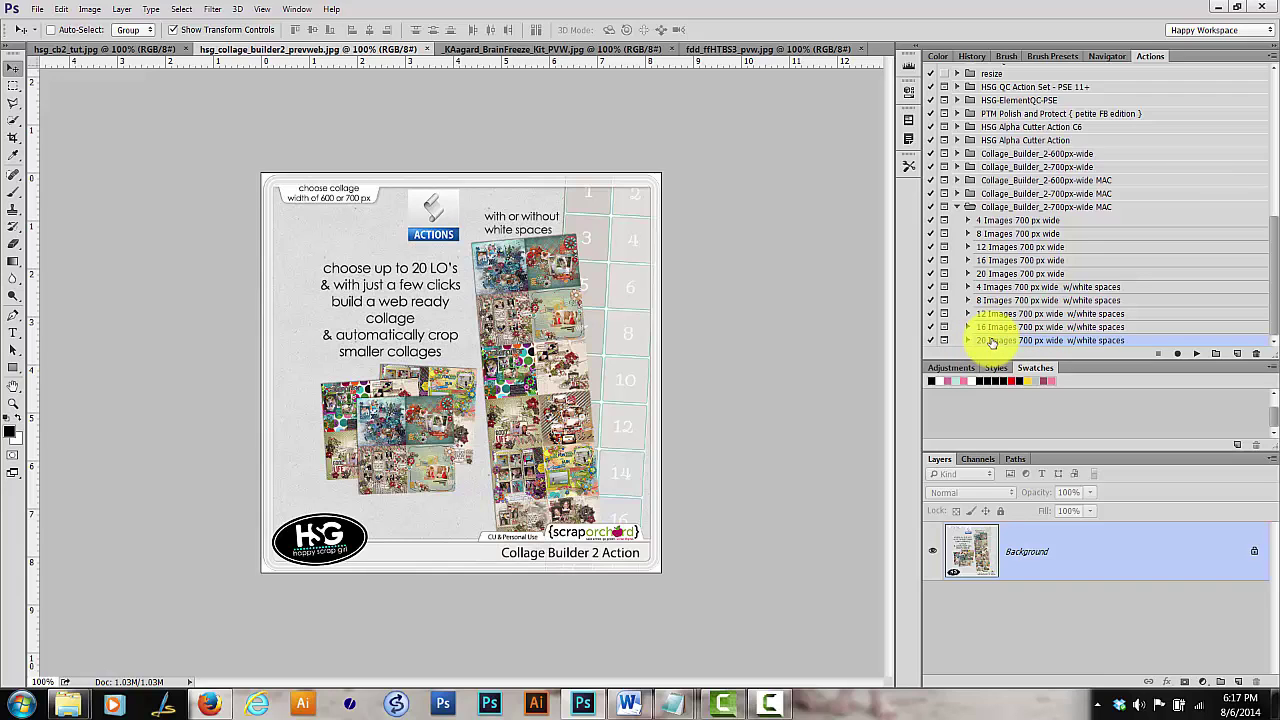
pyautogui.click(1194, 355)
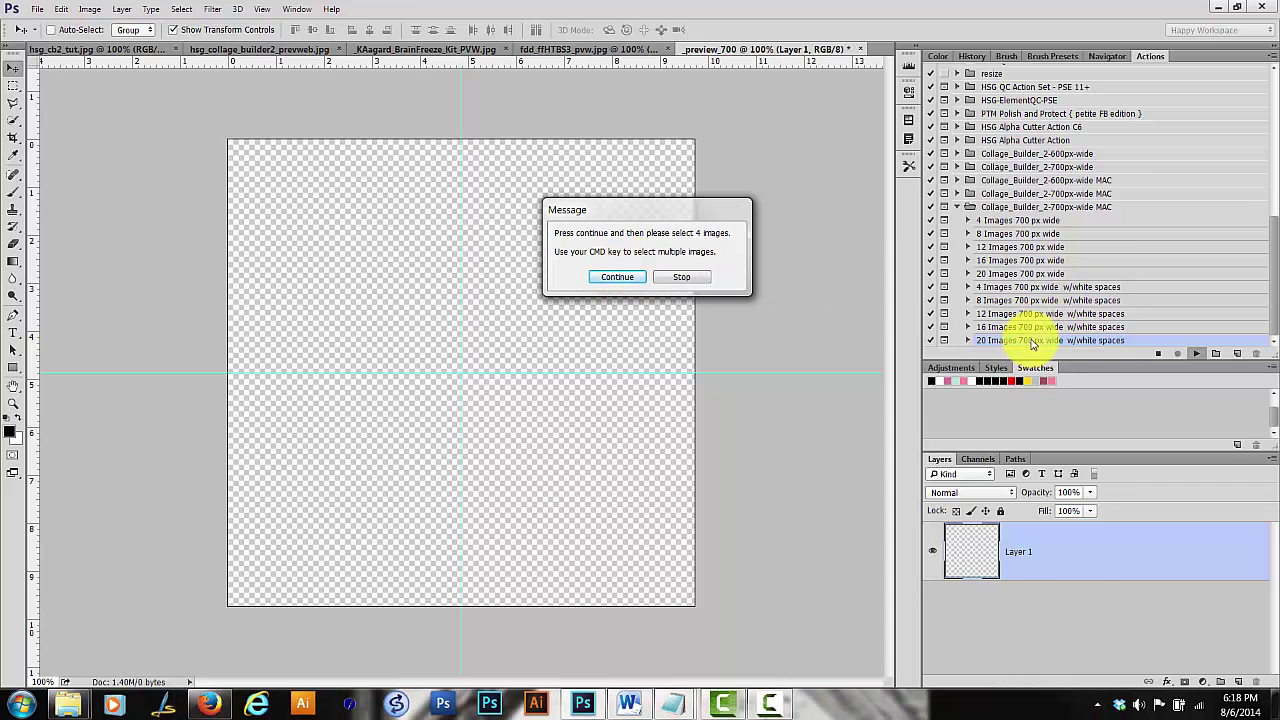
pyautogui.click(613, 278)
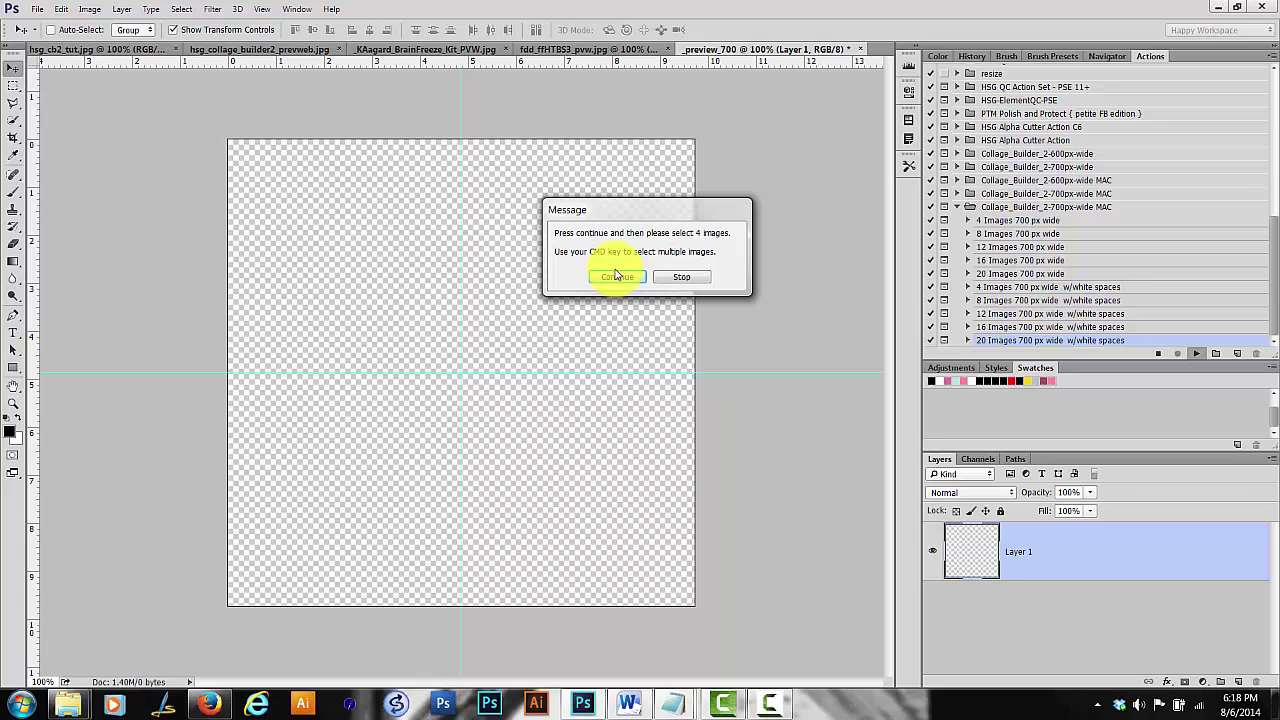
pyautogui.click(617, 276)
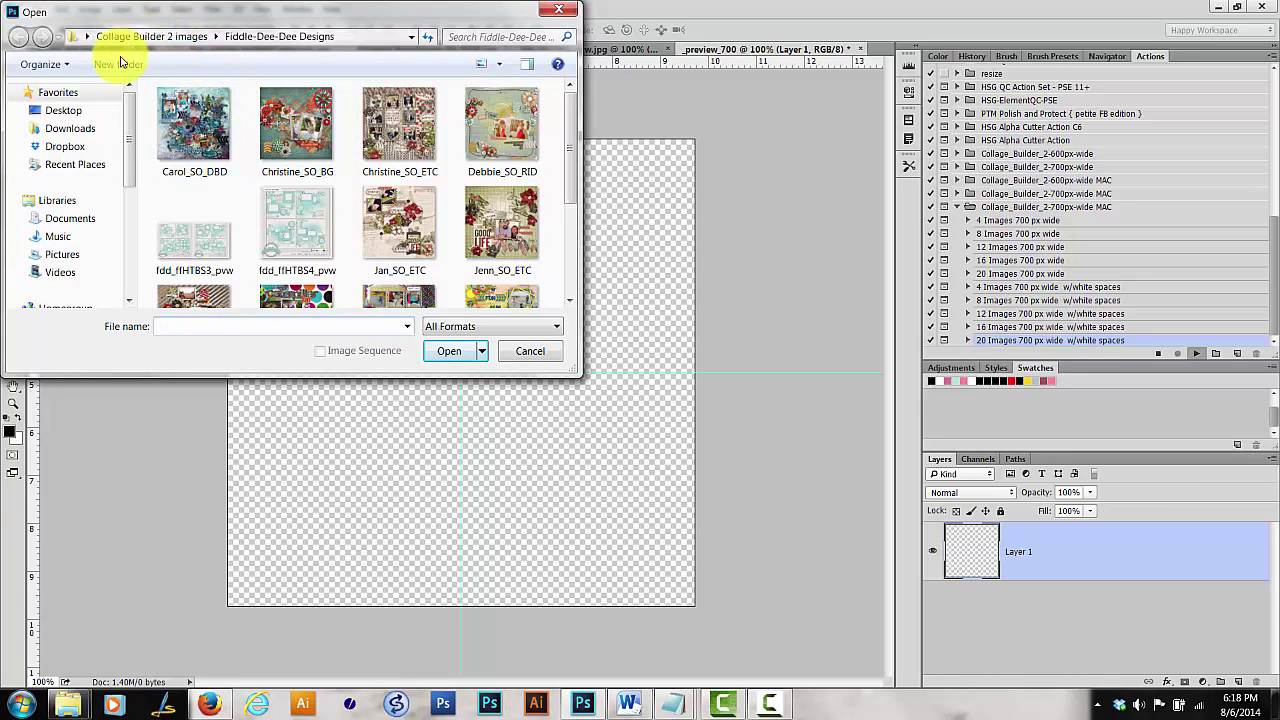
# - Place images _1 to _4 from the number-test-images folder as the collage's first four pictures
pyautogui.click(150, 36)
pyautogui.doubleClick(214, 152)
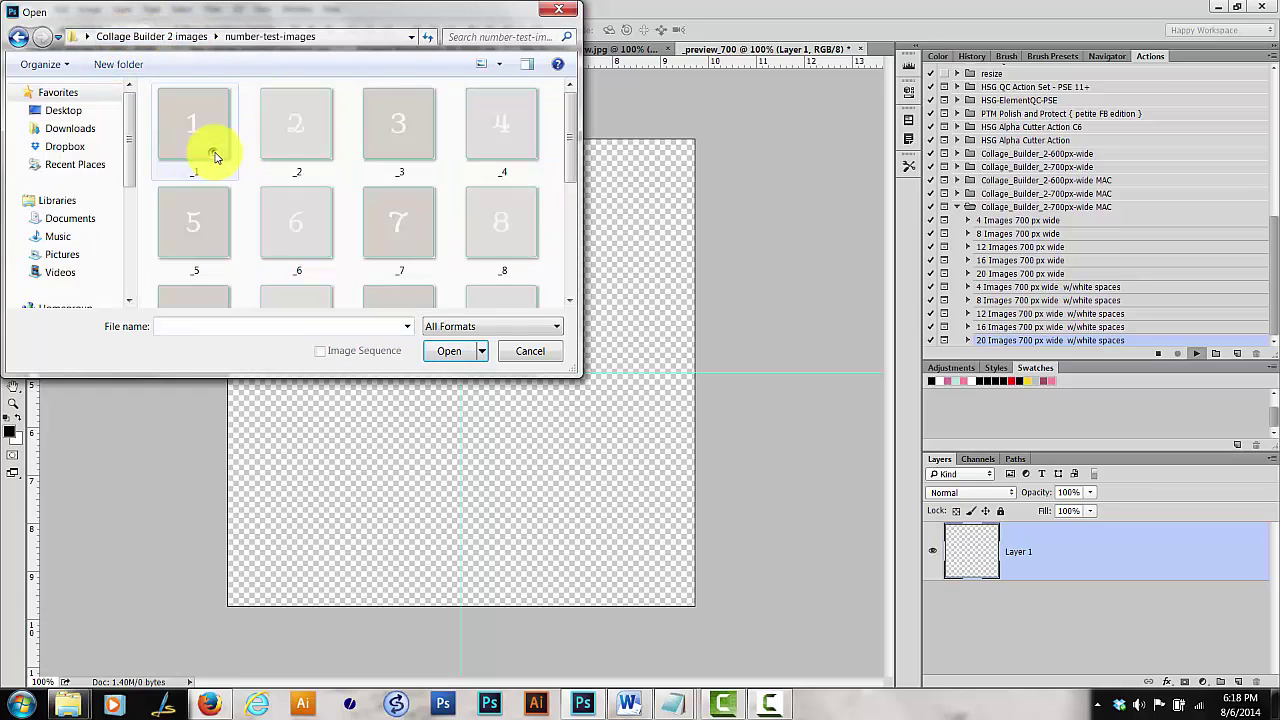
pyautogui.click(210, 132)
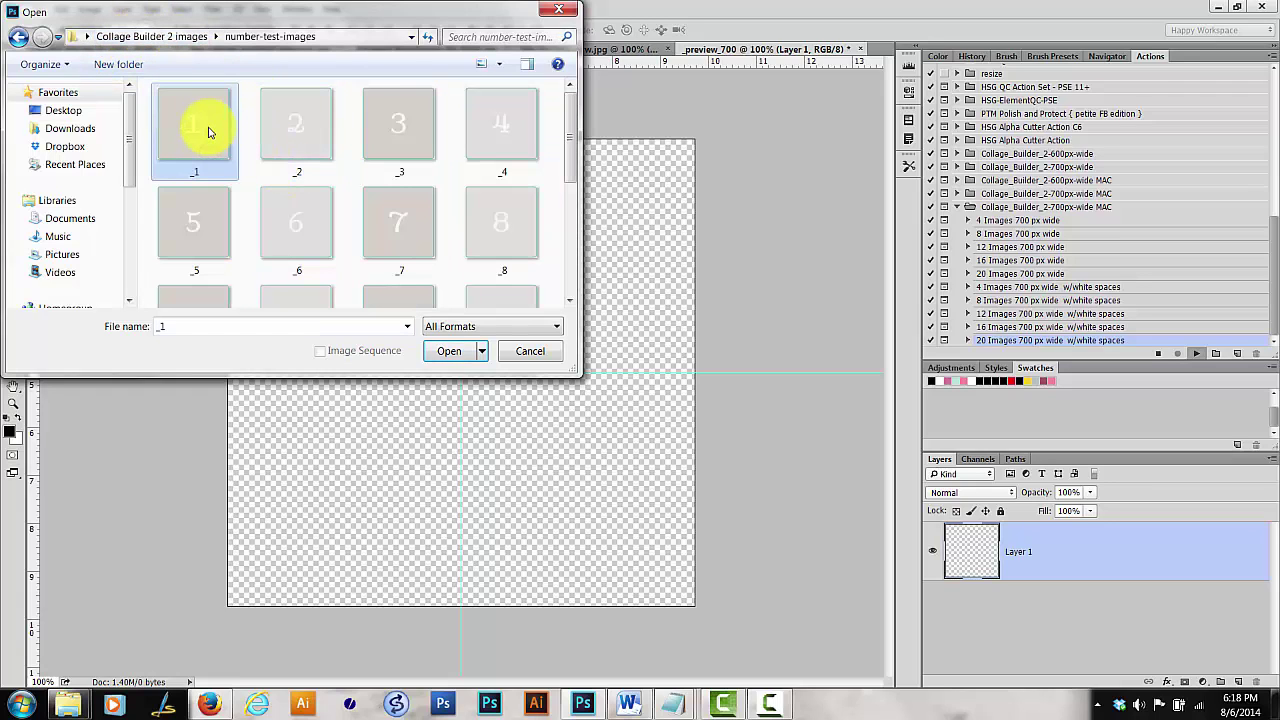
pyautogui.keyDown('shift'); pyautogui.click(510, 142); pyautogui.keyUp('shift')
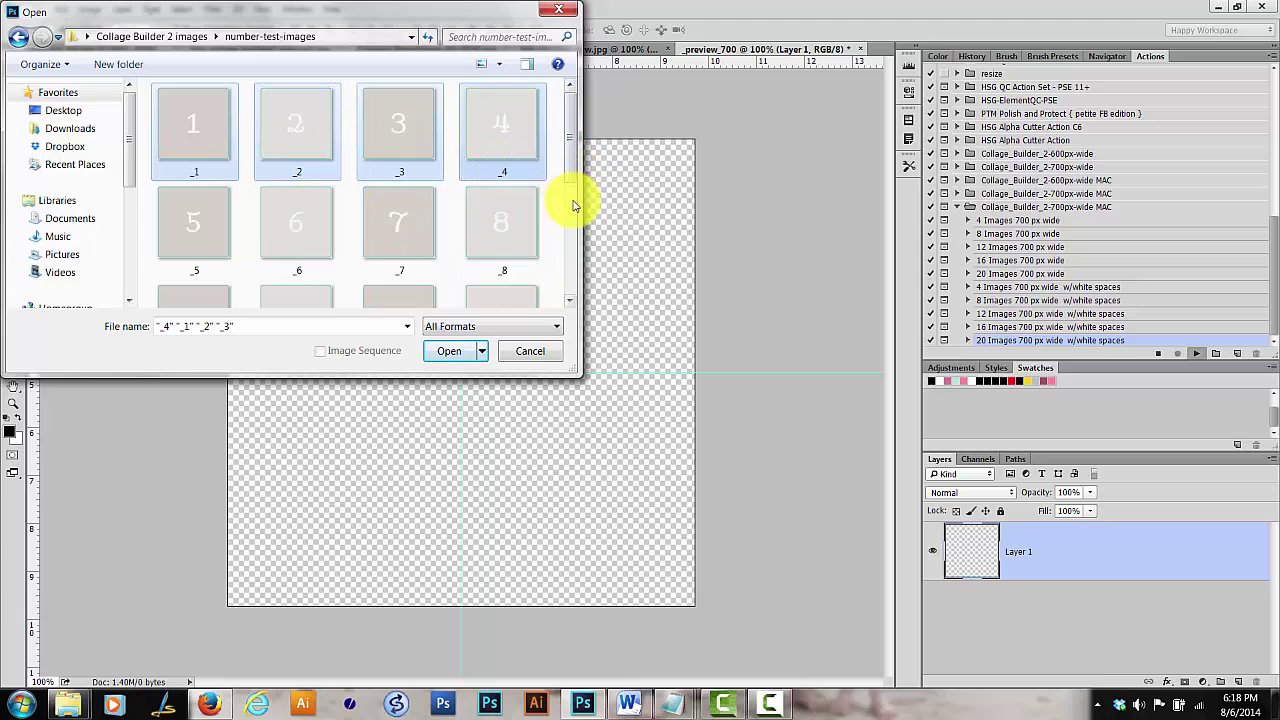
pyautogui.click(449, 351)
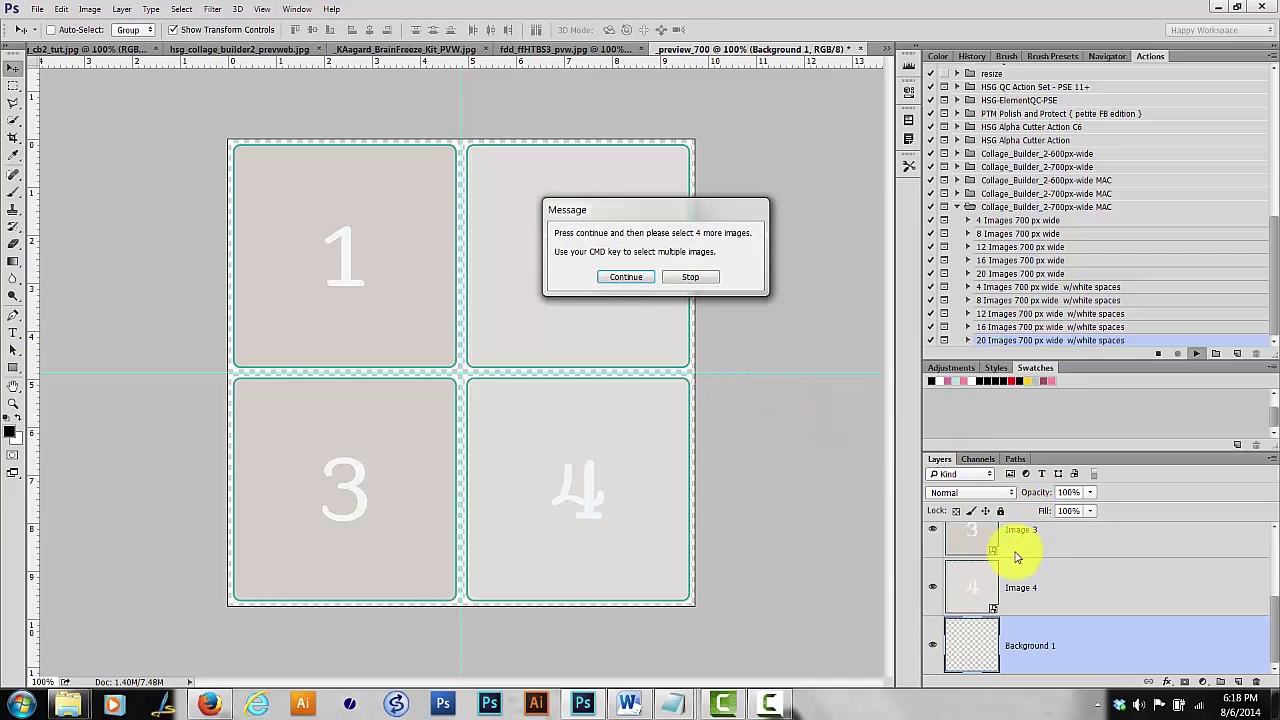
# - Continue the action and add images _5 to _8 as the second group of four
pyautogui.click(625, 277)
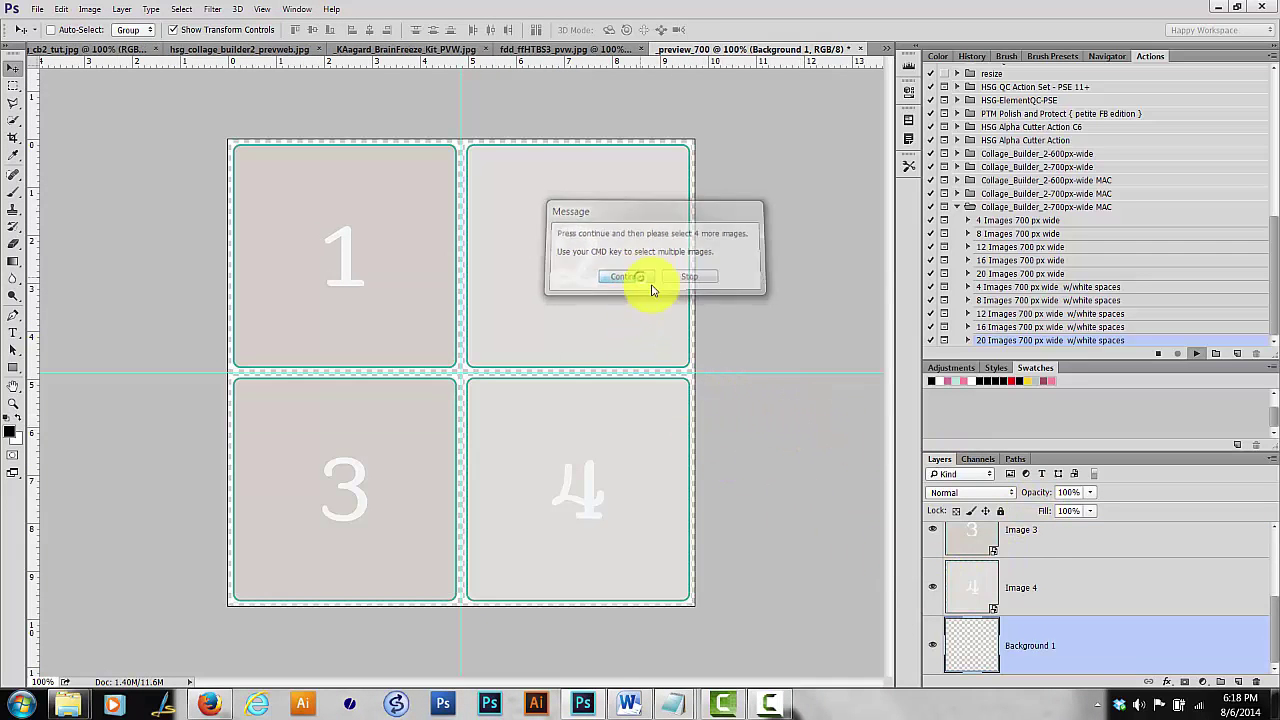
pyautogui.click(204, 218)
pyautogui.keyDown('shift'); pyautogui.click(518, 235); pyautogui.keyUp('shift')
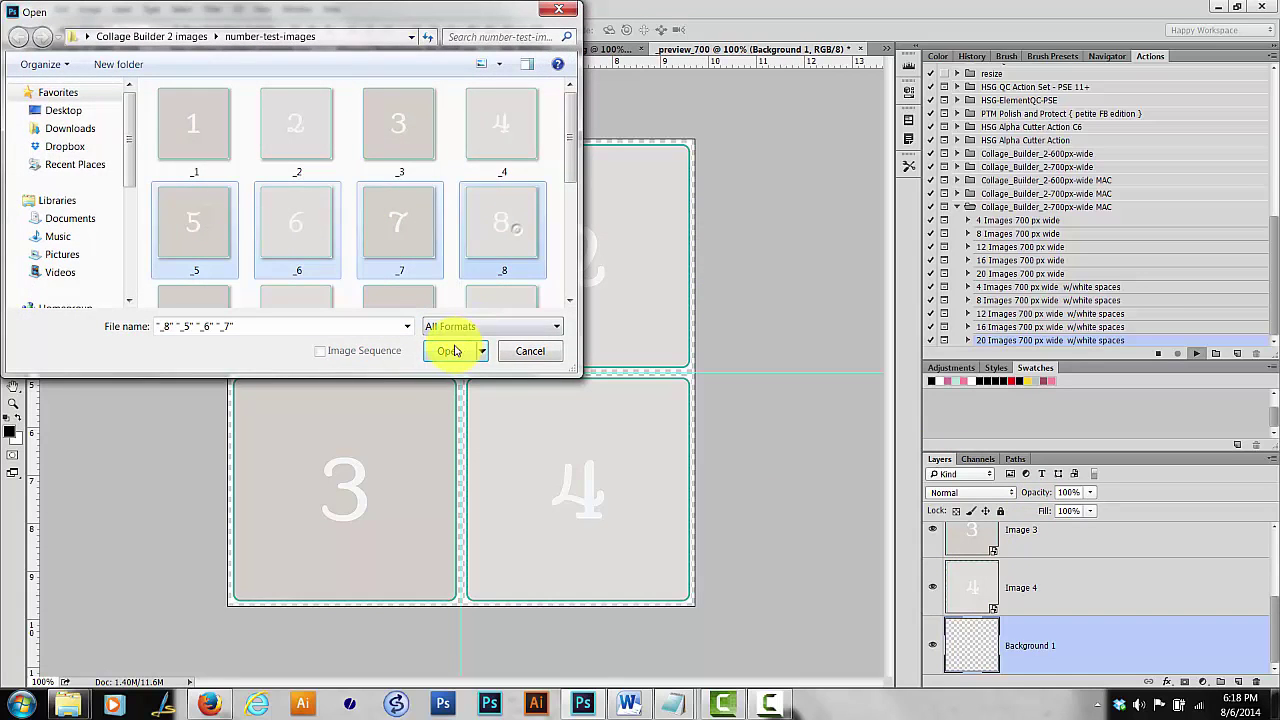
pyautogui.click(455, 351)
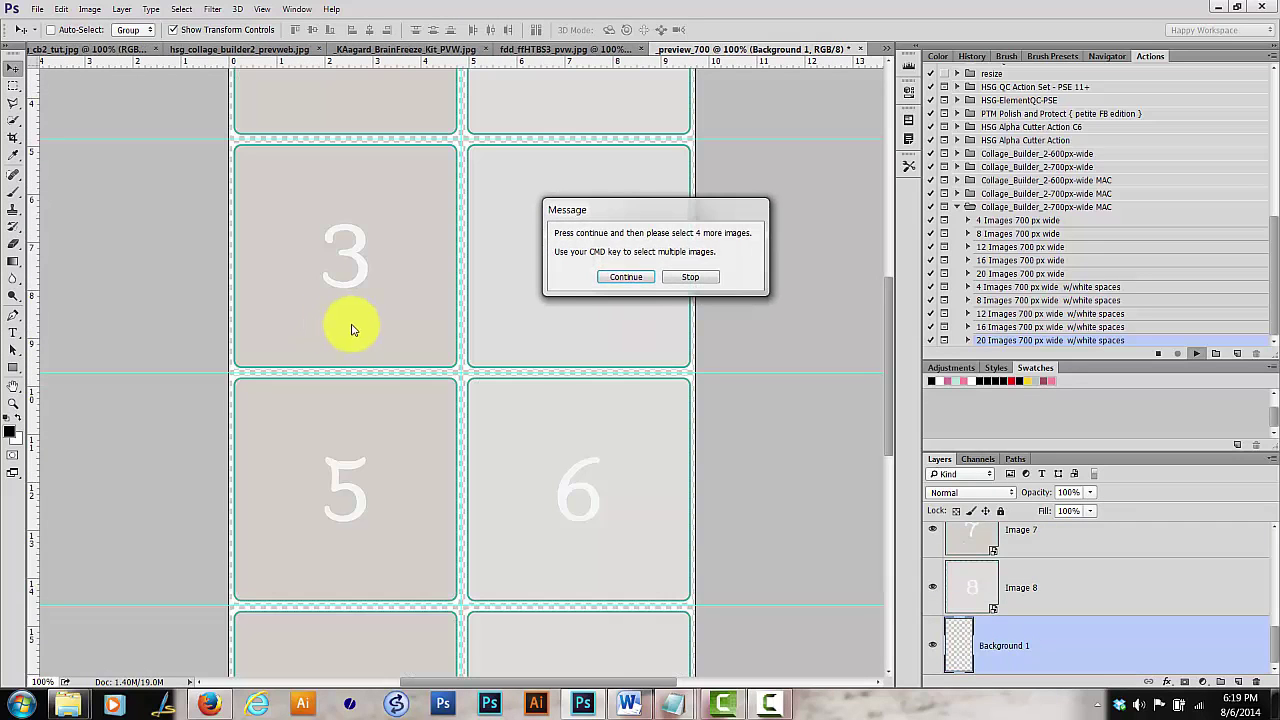
# - Continue the action and add images _9 to _12 as the third group of four
pyautogui.click(626, 277)
pyautogui.click(240, 296)
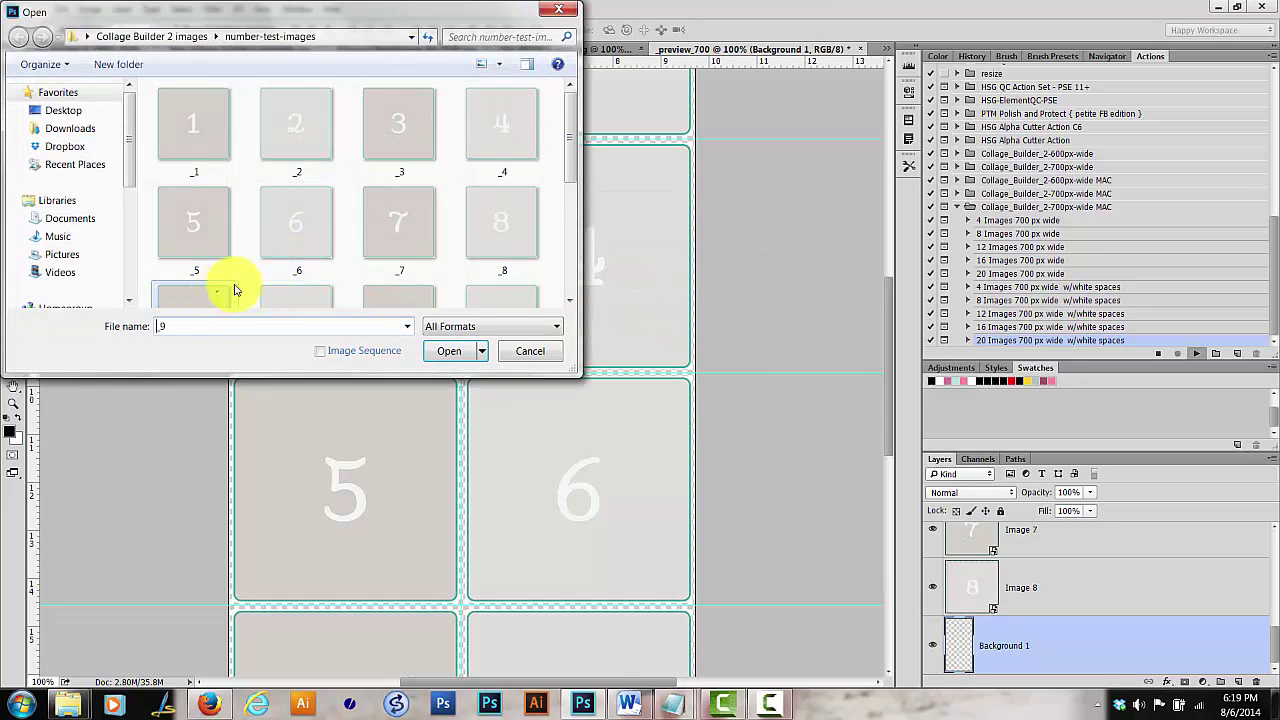
pyautogui.keyDown('shift'); pyautogui.click(471, 266); pyautogui.keyUp('shift')
pyautogui.click(448, 350)
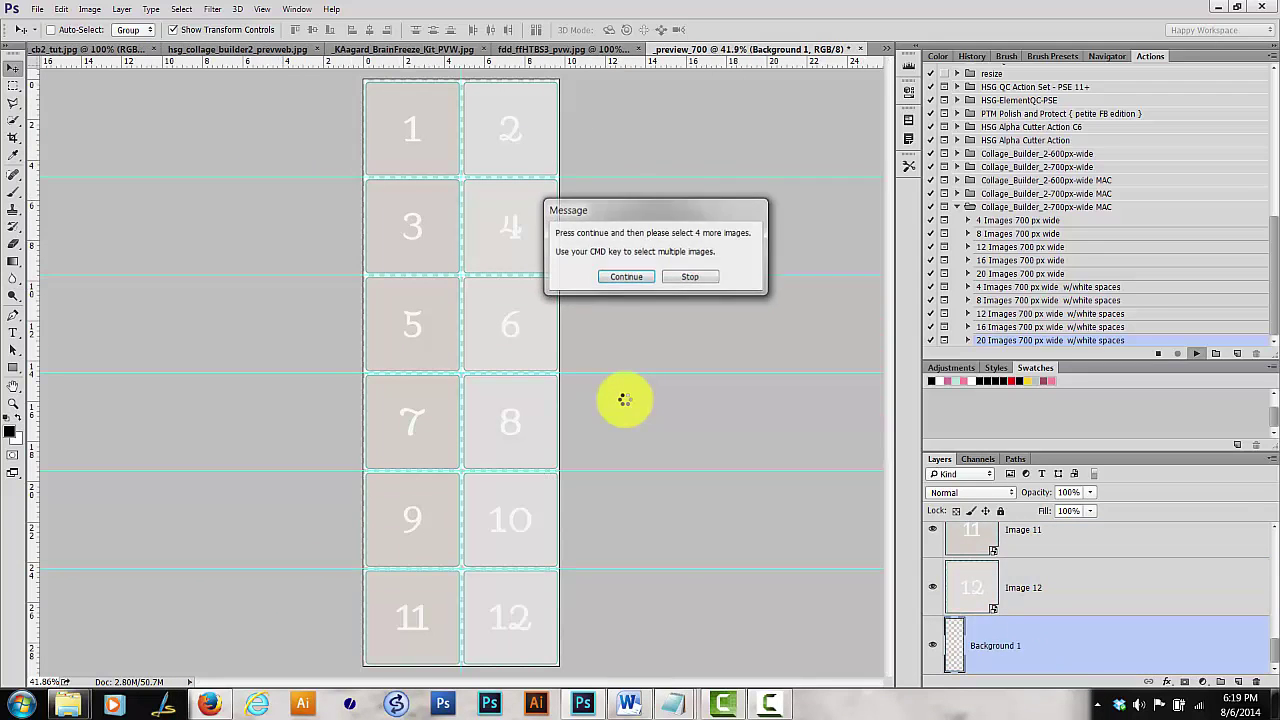
# - Continue the action and add images _13 to _16 as the fourth group of four
pyautogui.click(621, 277)
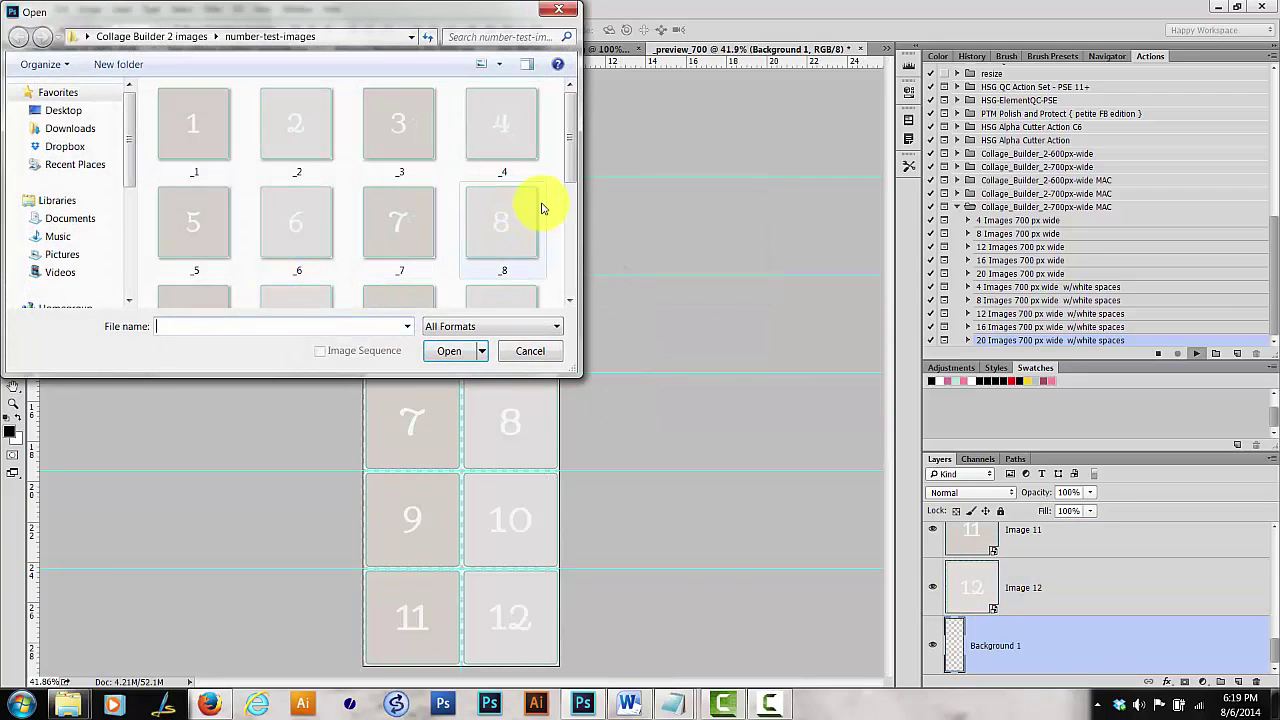
pyautogui.moveTo(568, 170); pyautogui.dragTo(563, 257)
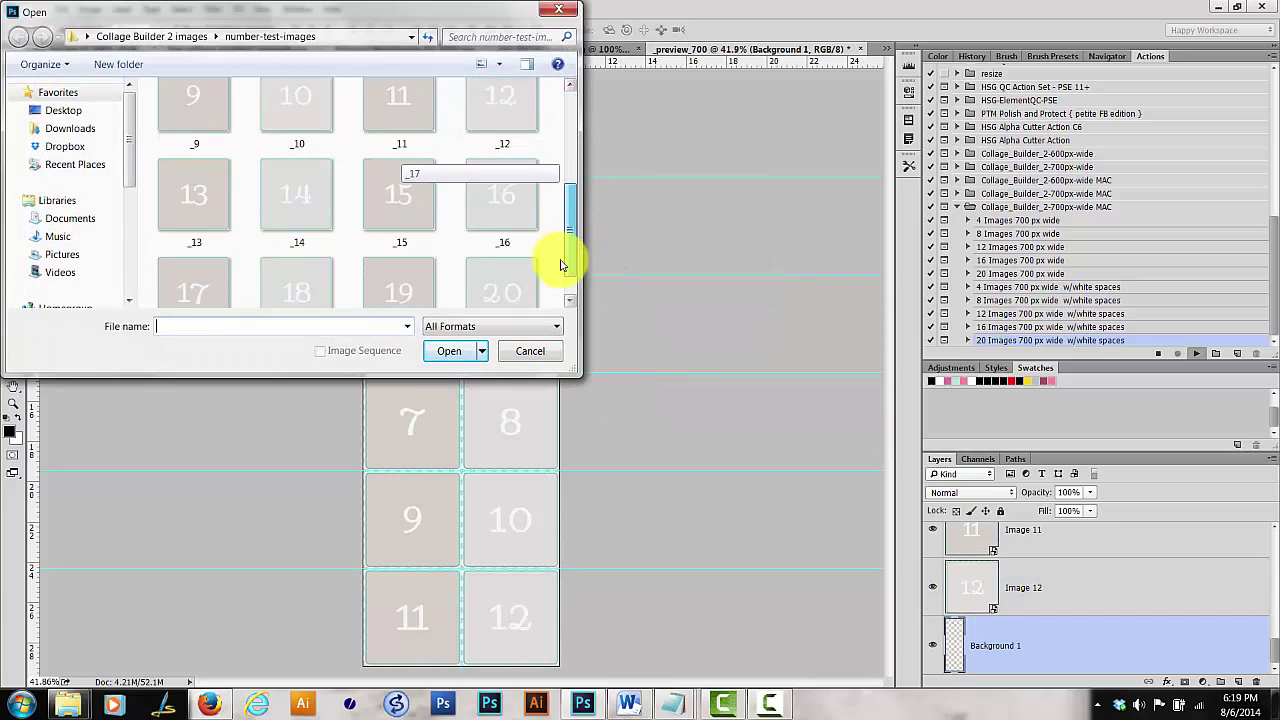
pyautogui.click(196, 208)
pyautogui.keyDown('shift'); pyautogui.click(500, 192); pyautogui.keyUp('shift')
pyautogui.click(449, 350)
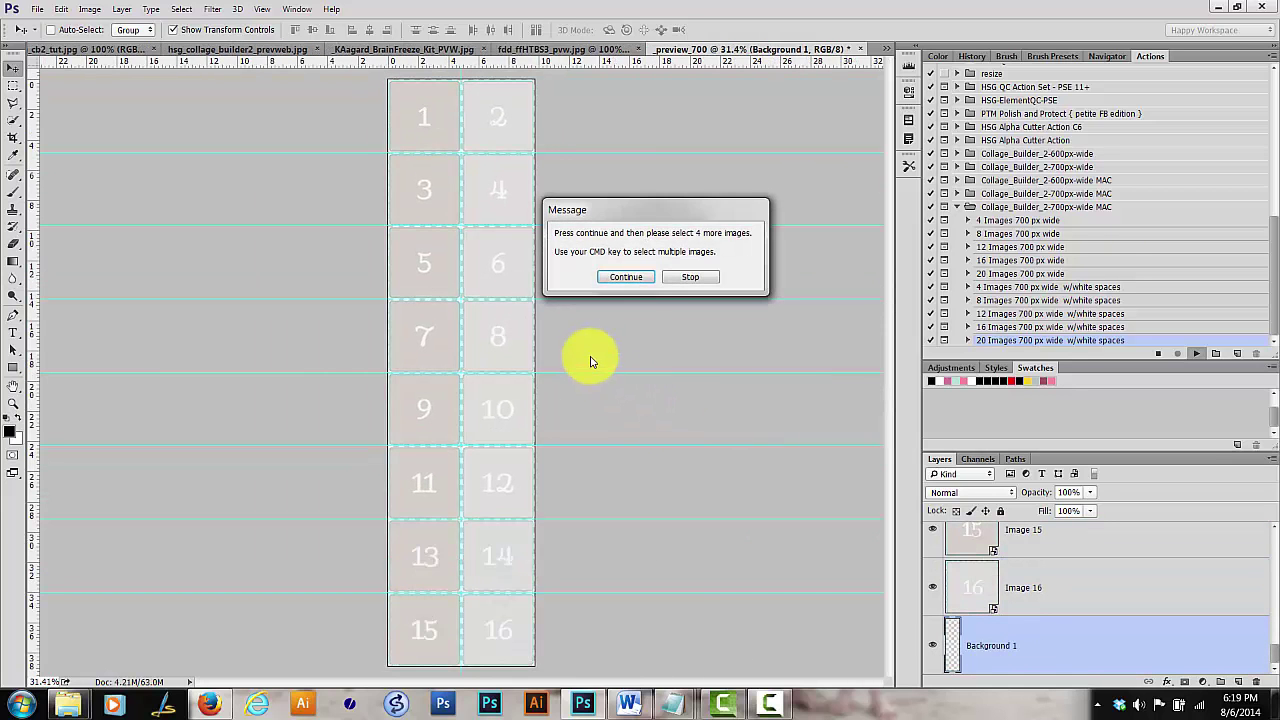
# - Add images _17 to _20 as the last group of four and continue the action without rearranging the images
pyautogui.click(628, 279)
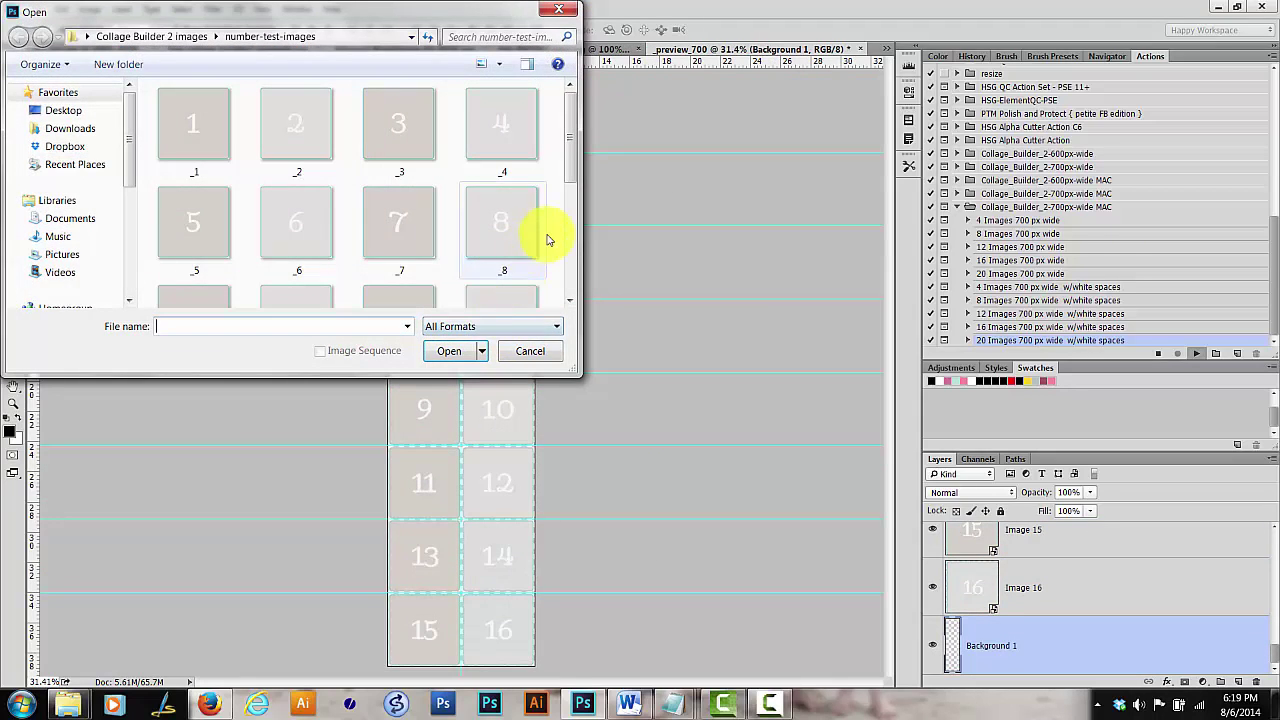
pyautogui.moveTo(575, 165); pyautogui.dragTo(580, 286)
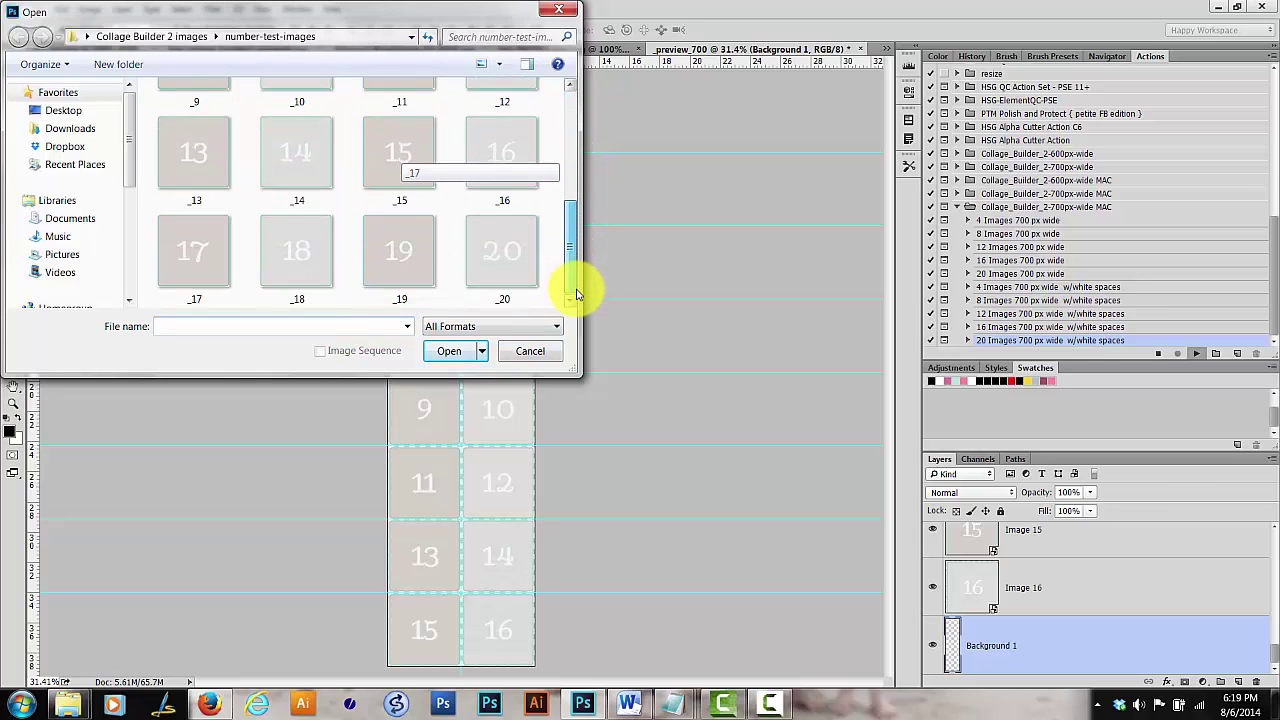
pyautogui.click(206, 277)
pyautogui.keyDown('shift'); pyautogui.click(512, 279); pyautogui.keyUp('shift')
pyautogui.click(449, 350)
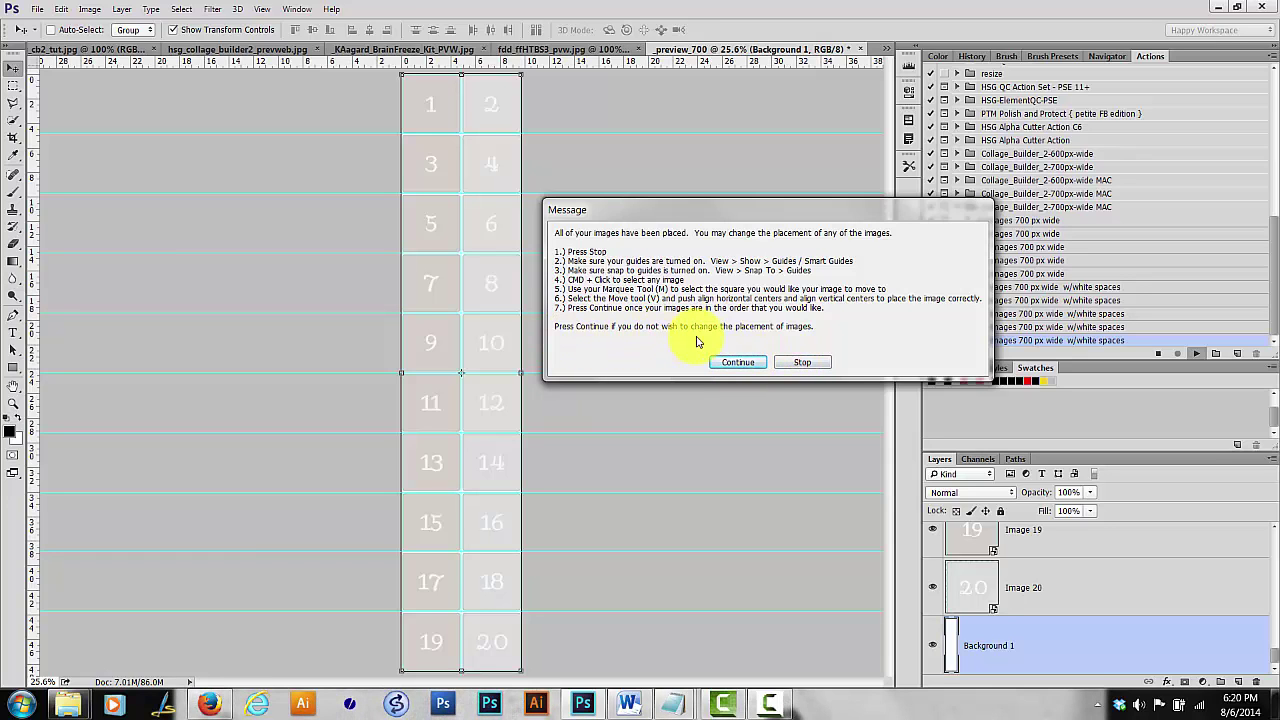
pyautogui.click(745, 366)
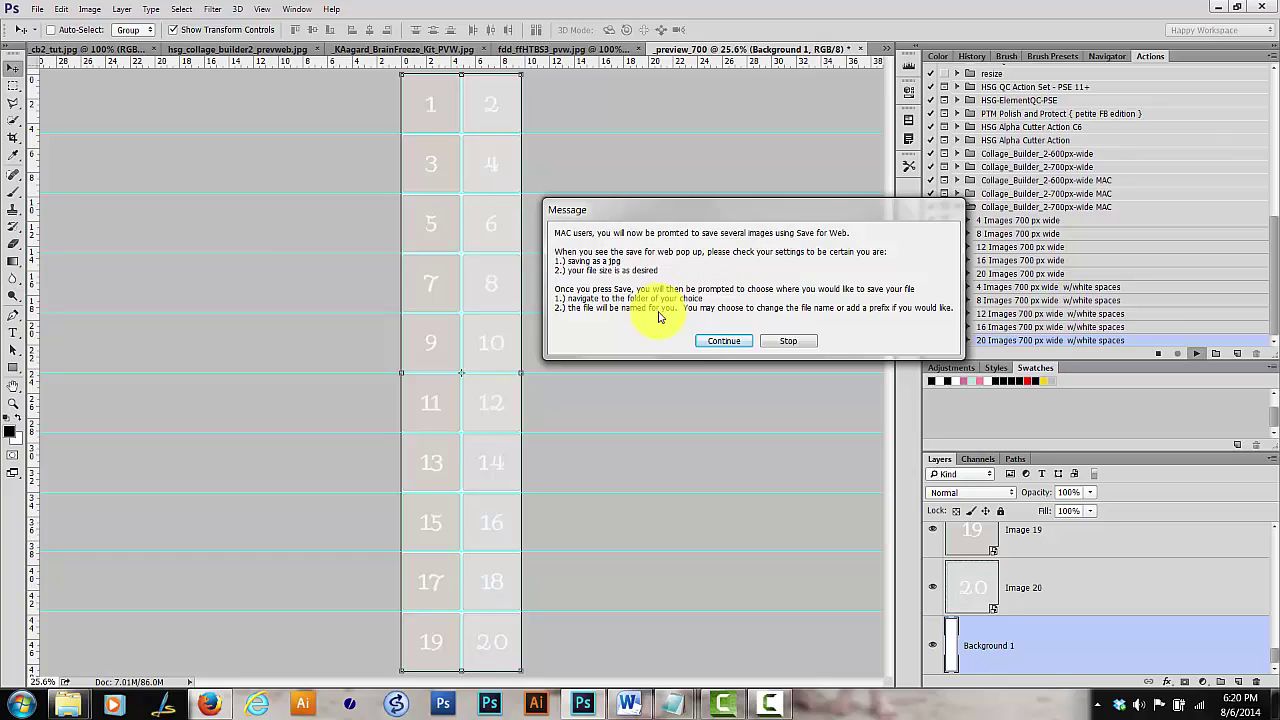
# - Continue the action and optimize the full collage JPEG to a desired file size of 200 K
pyautogui.click(738, 343)
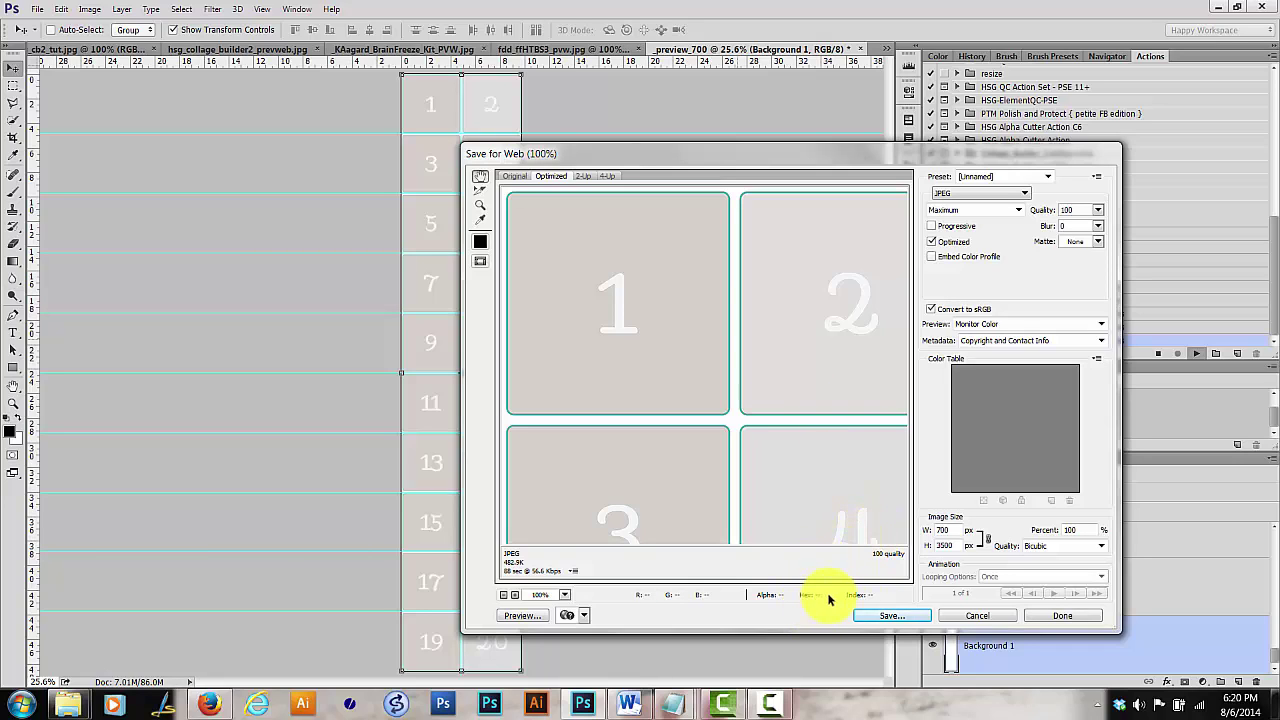
pyautogui.click(958, 195)
pyautogui.click(957, 196)
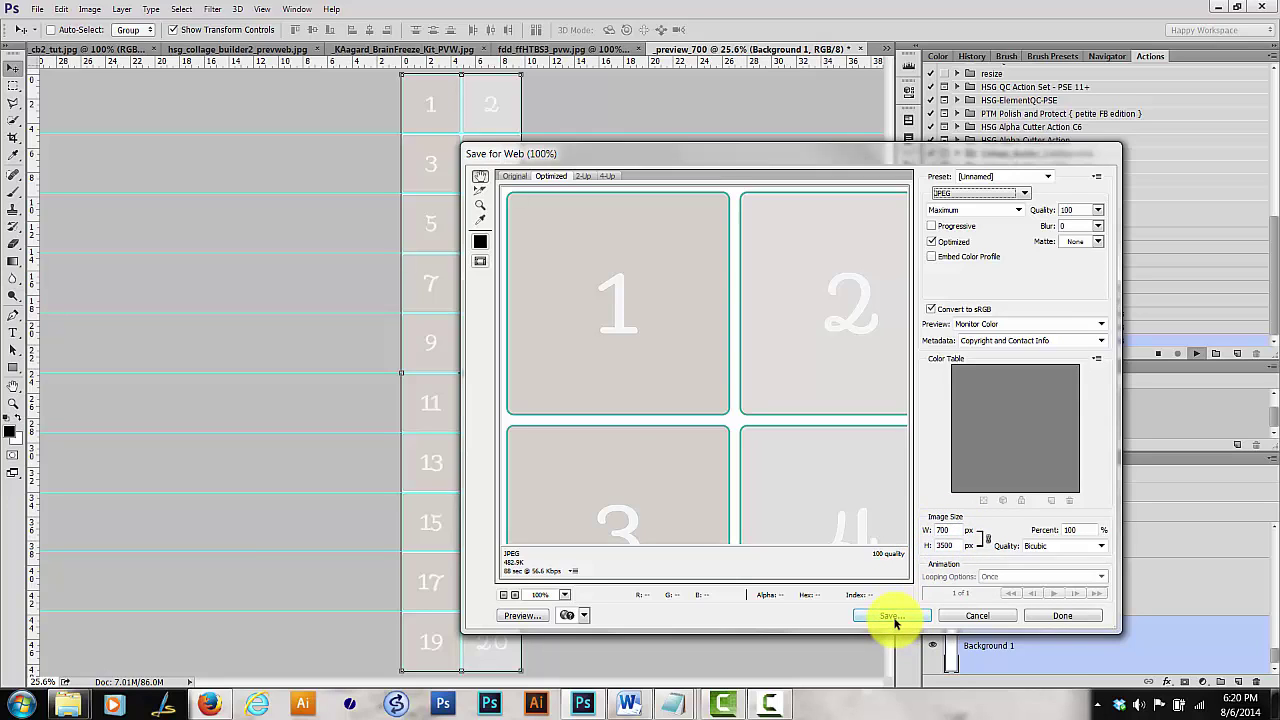
pyautogui.click(1095, 177)
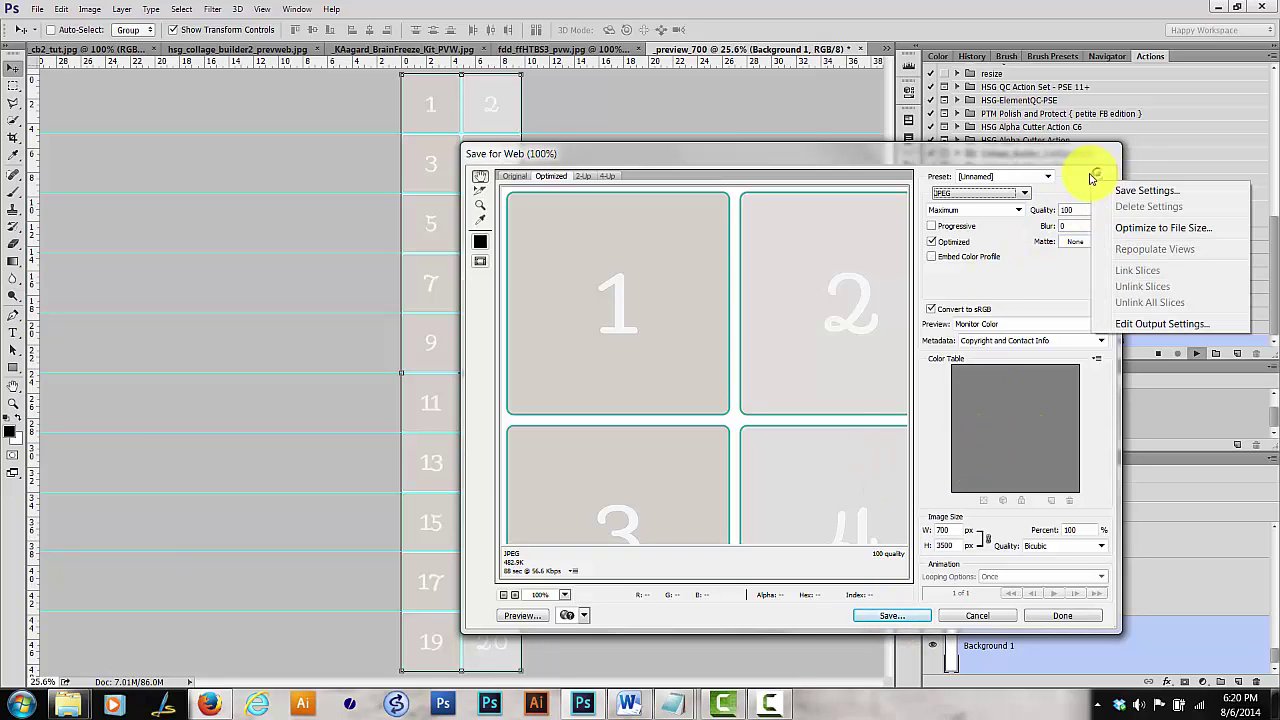
pyautogui.click(1137, 229)
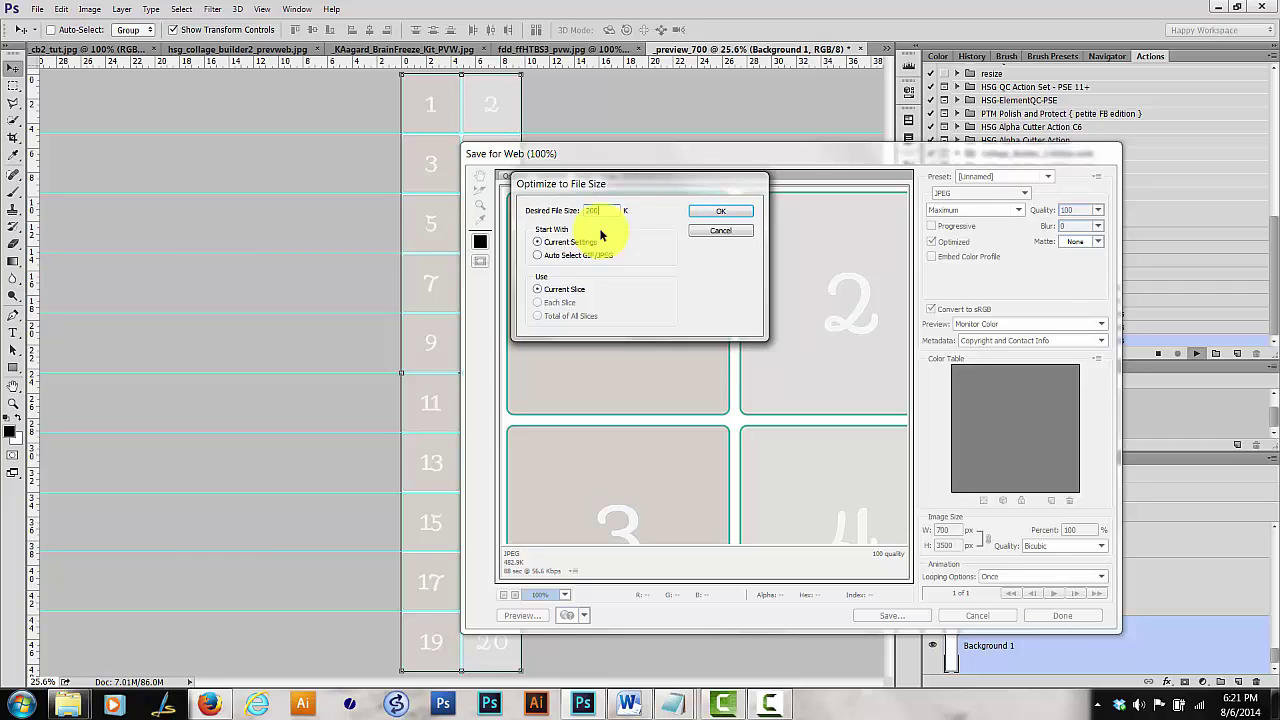
pyautogui.click(712, 212)
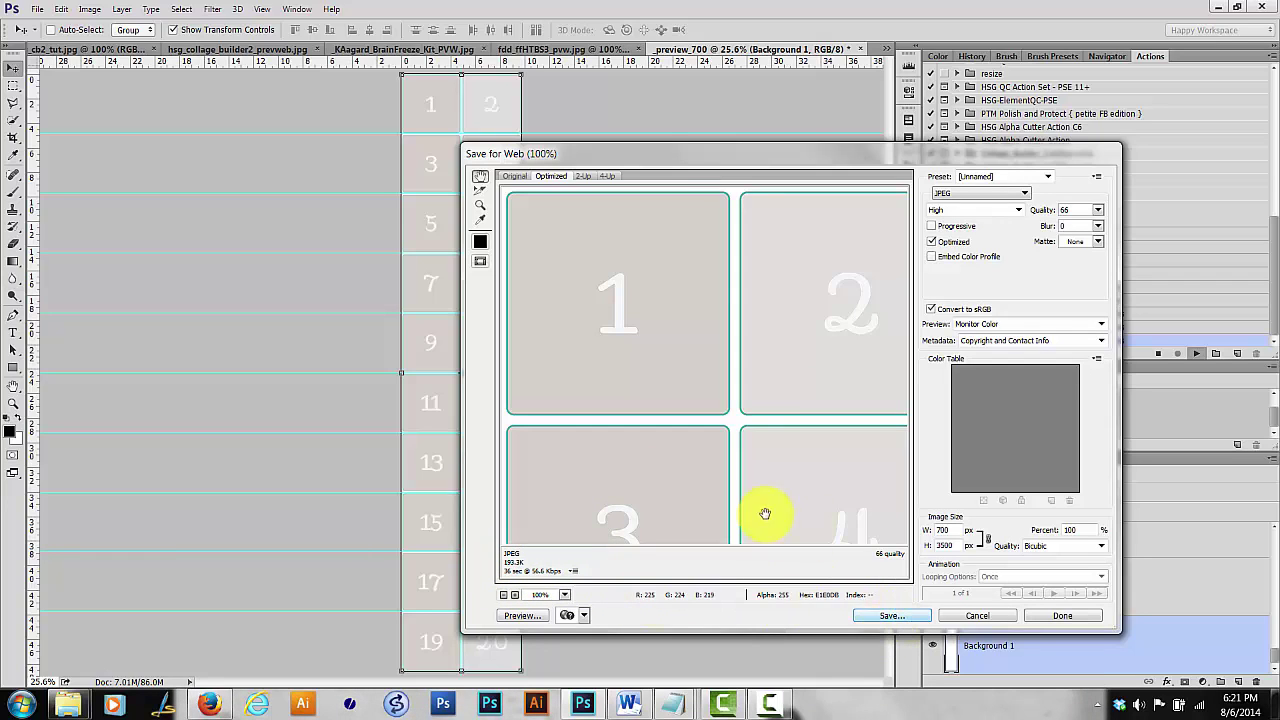
# - Save the full collage as _preview_700 in the pnglayers folder, replacing the existing file
pyautogui.click(887, 617)
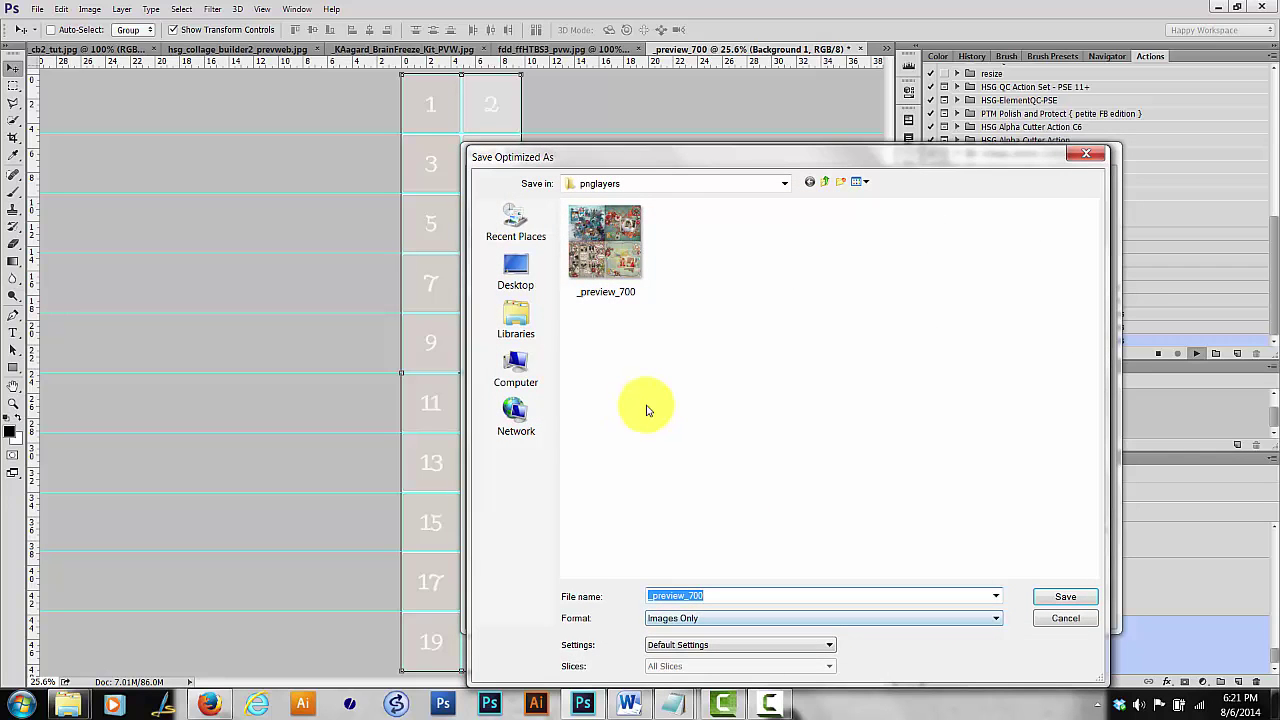
pyautogui.moveTo(670, 150); pyautogui.dragTo(651, 76)
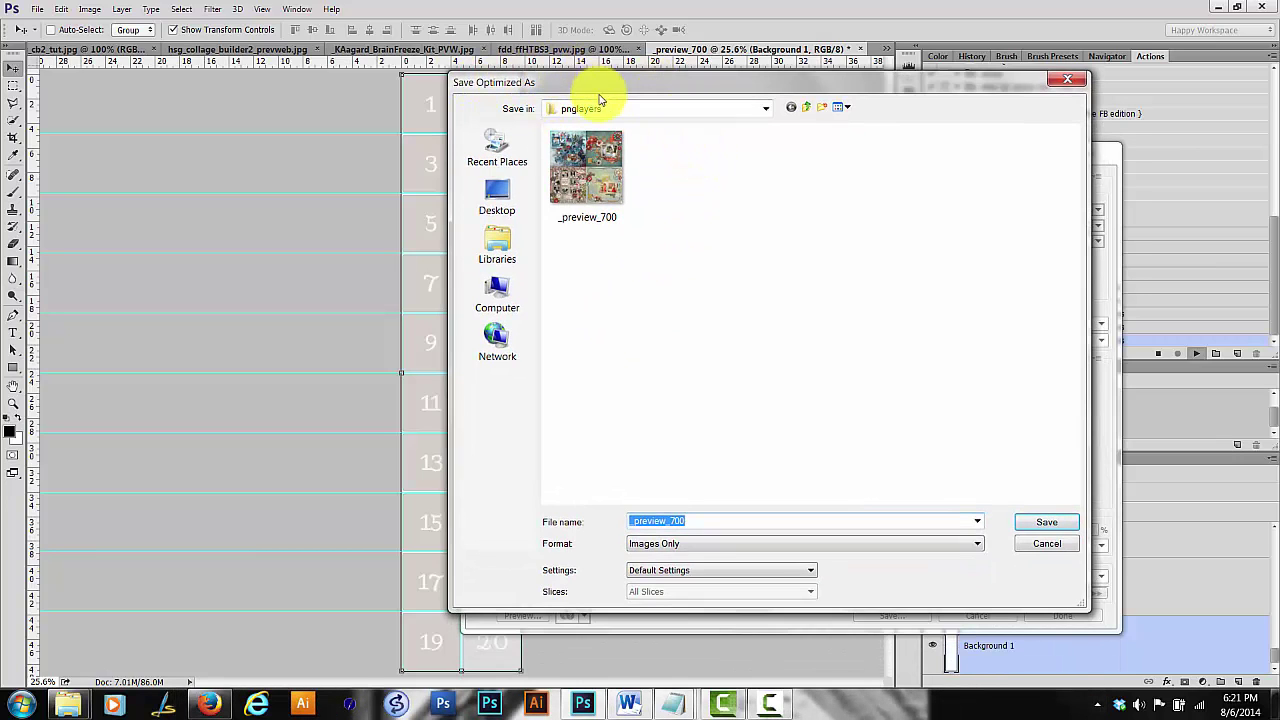
pyautogui.click(703, 110)
pyautogui.click(700, 107)
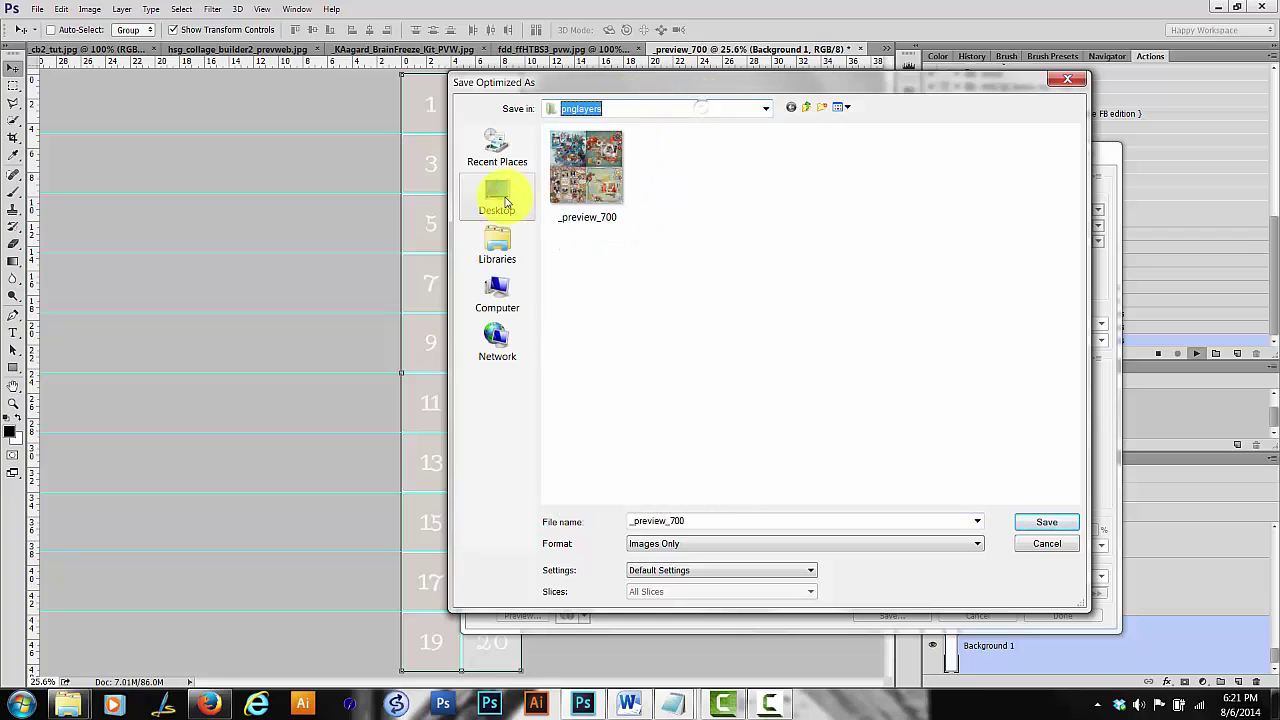
pyautogui.click(499, 198)
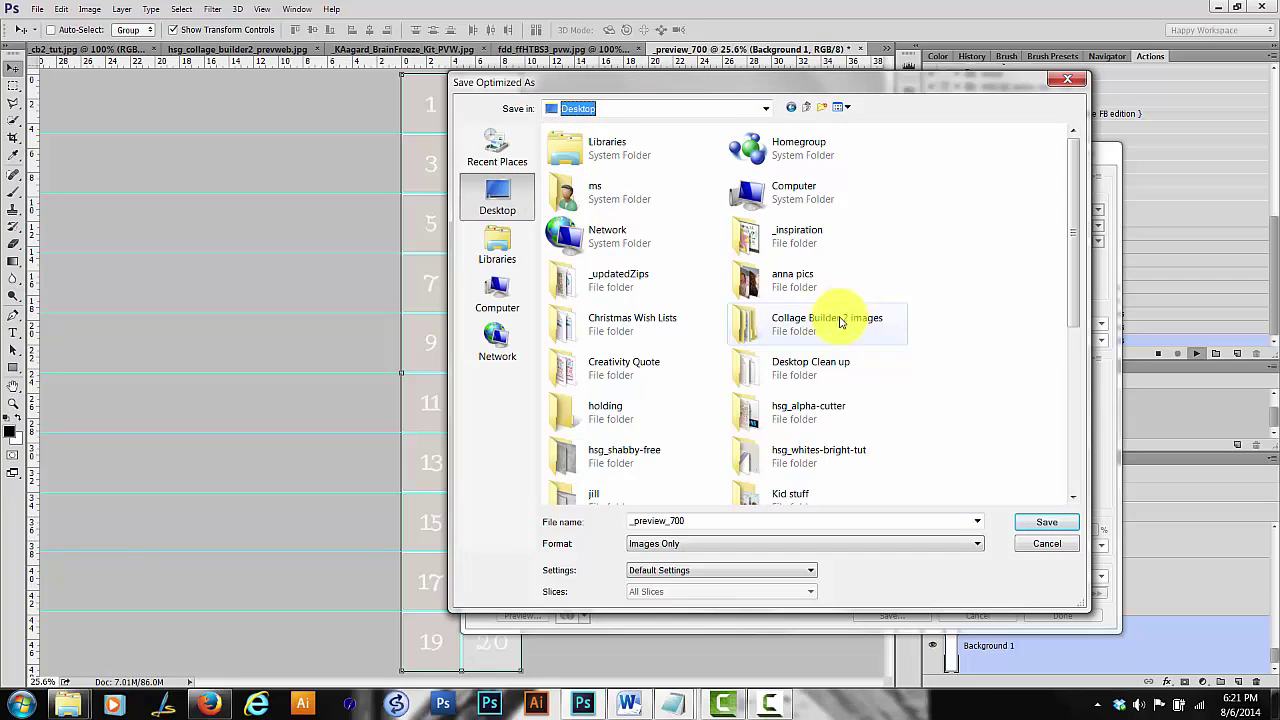
pyautogui.click(791, 107)
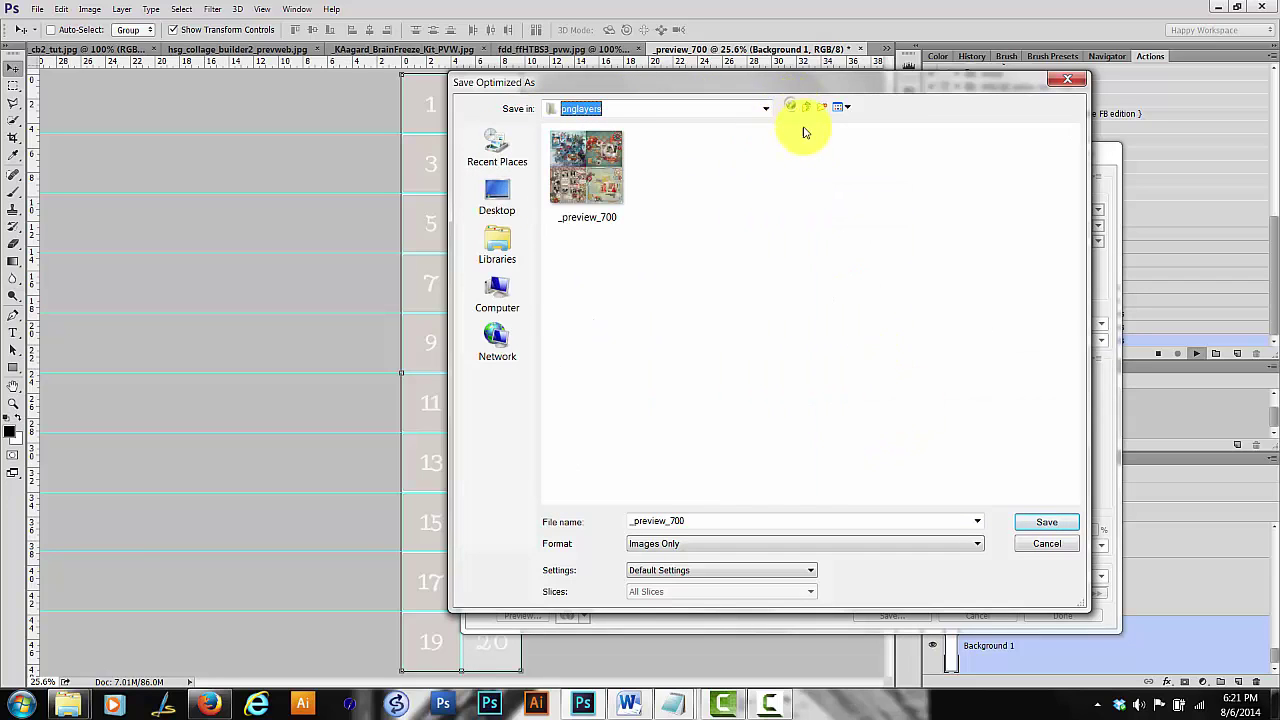
pyautogui.click(1050, 528)
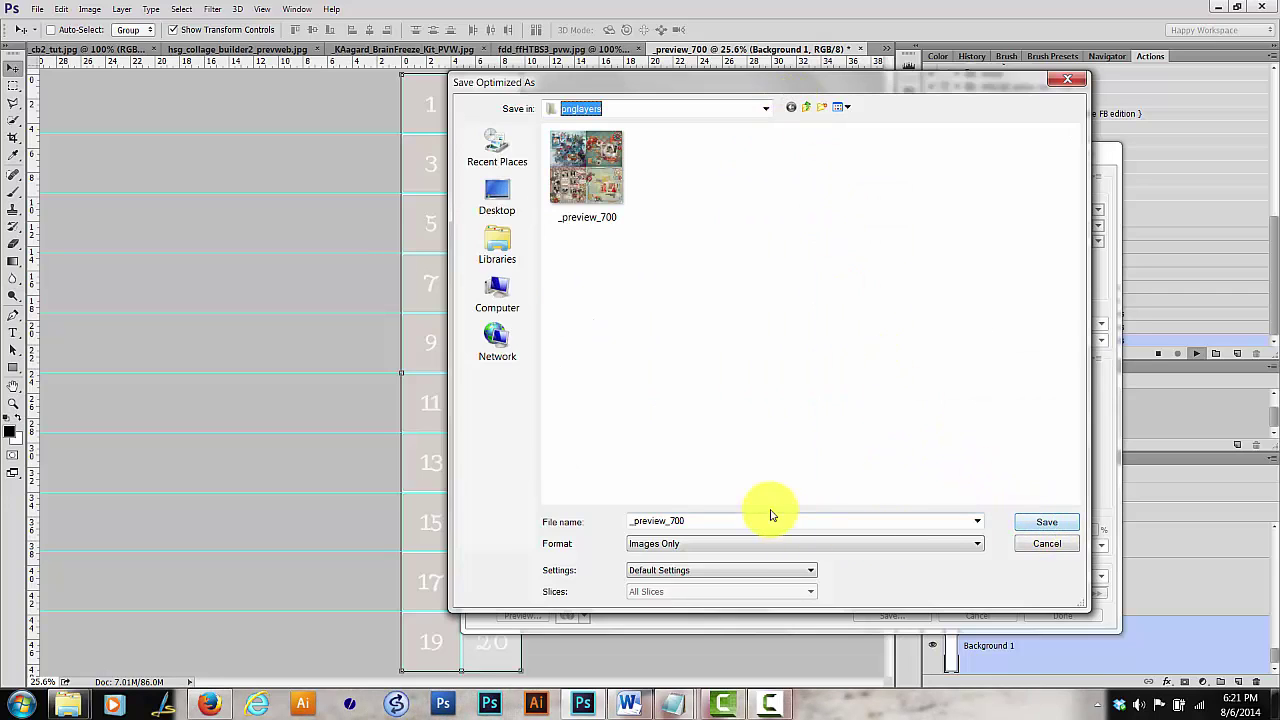
pyautogui.doubleClick(618, 521)
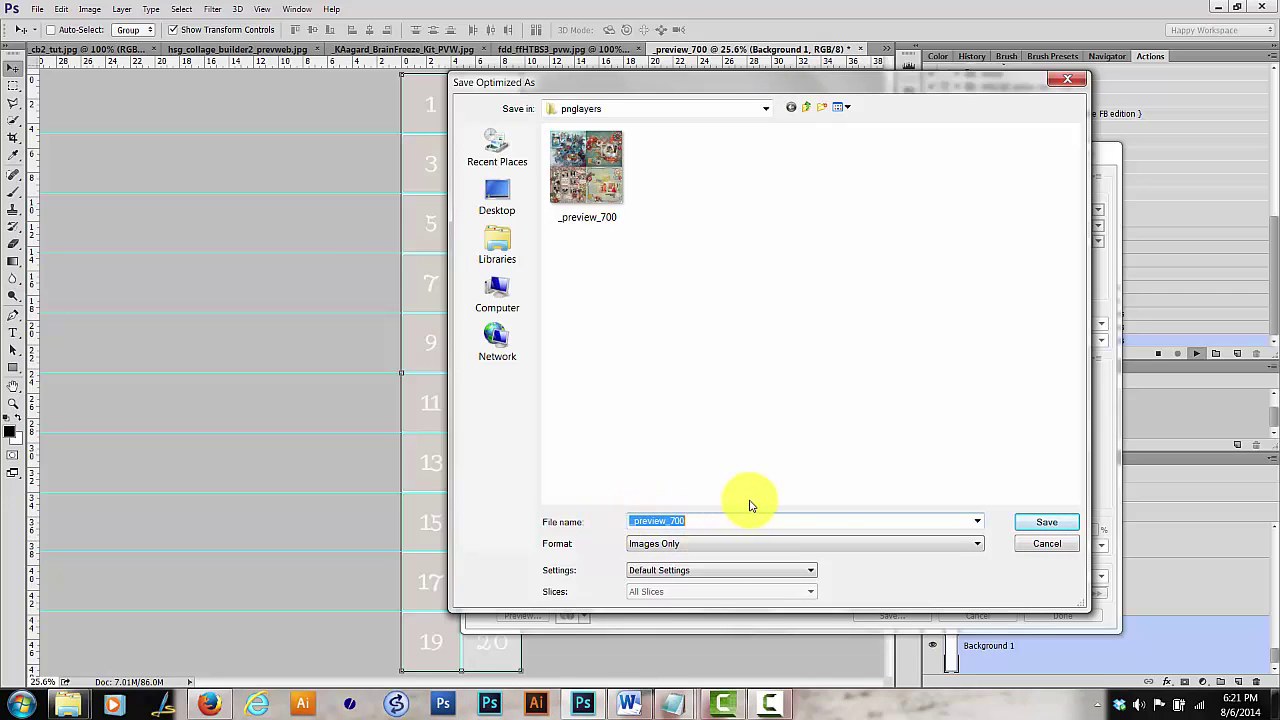
pyautogui.click(1040, 522)
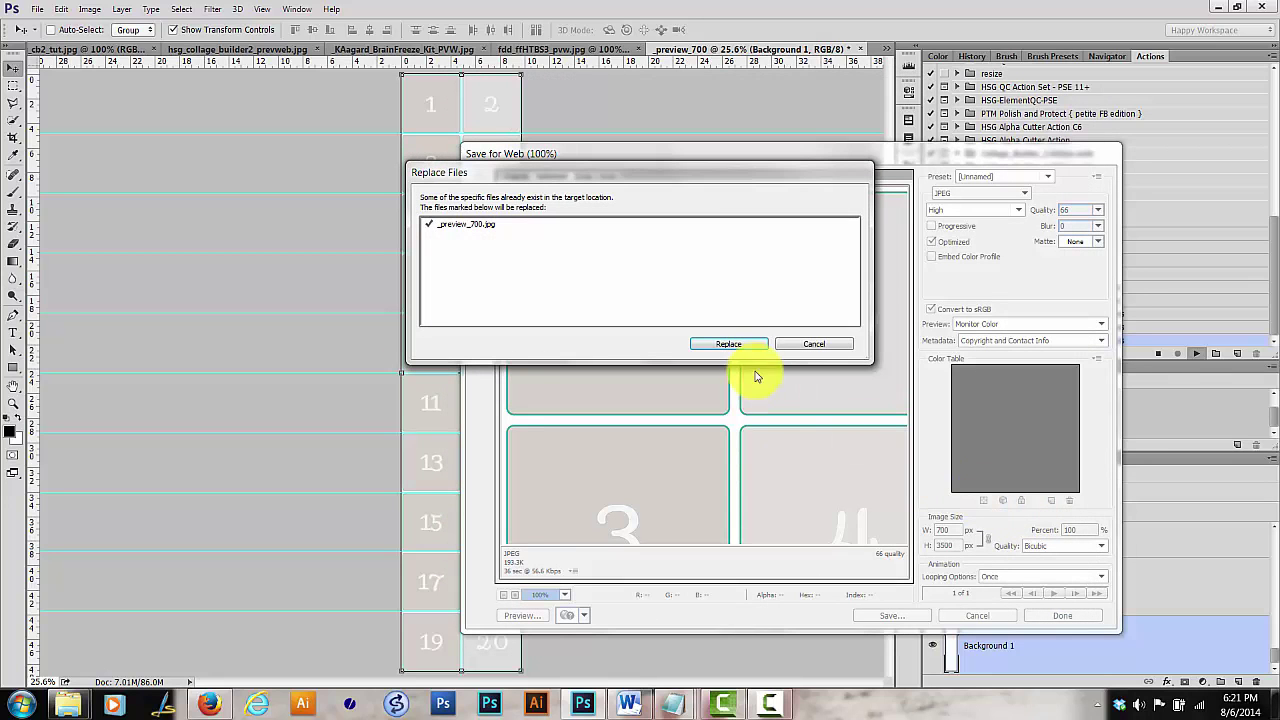
pyautogui.click(738, 345)
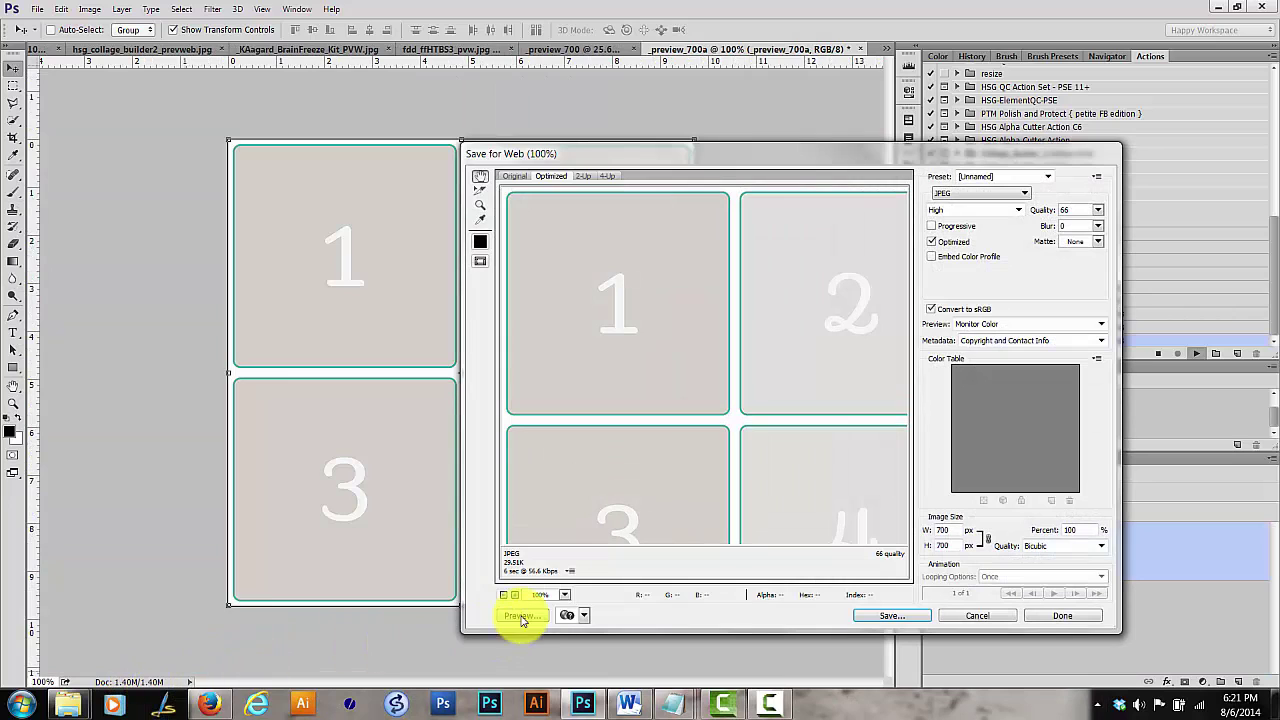
# - Save the first two four-image sections as JPEGs _preview_700a and _preview_700b in the pnglayers folder
pyautogui.click(883, 617)
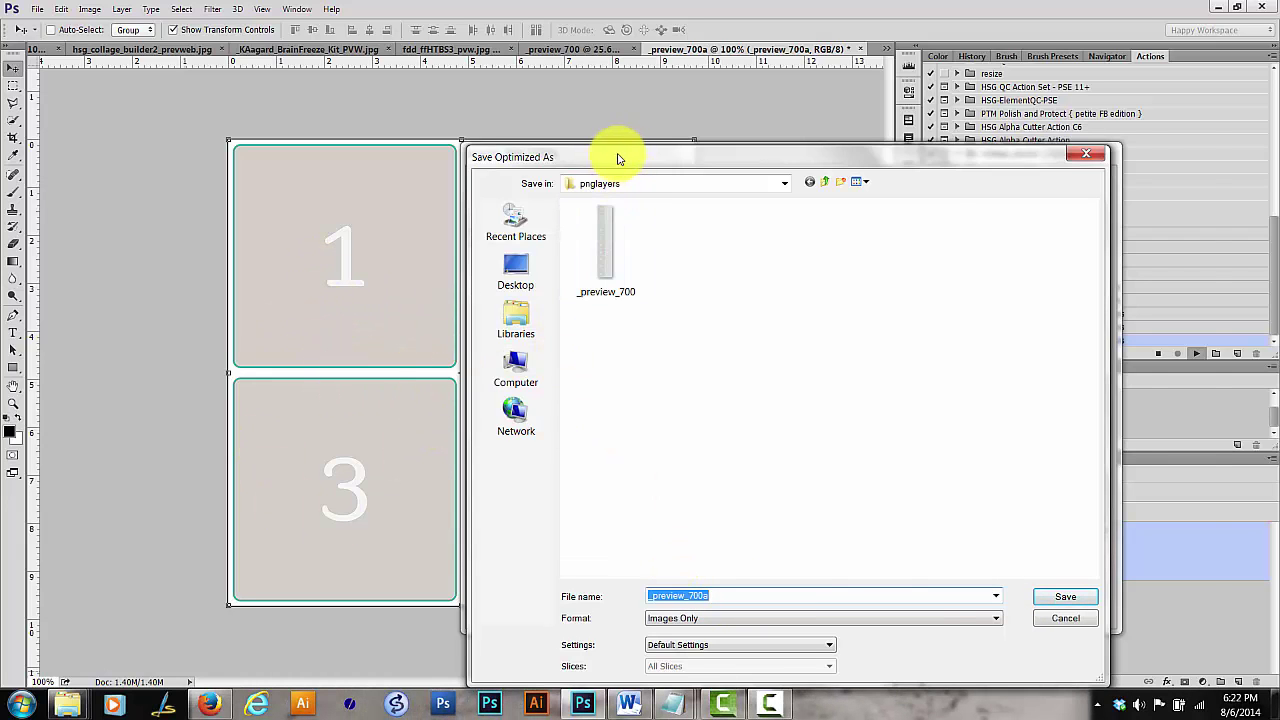
pyautogui.moveTo(614, 157); pyautogui.dragTo(628, 110)
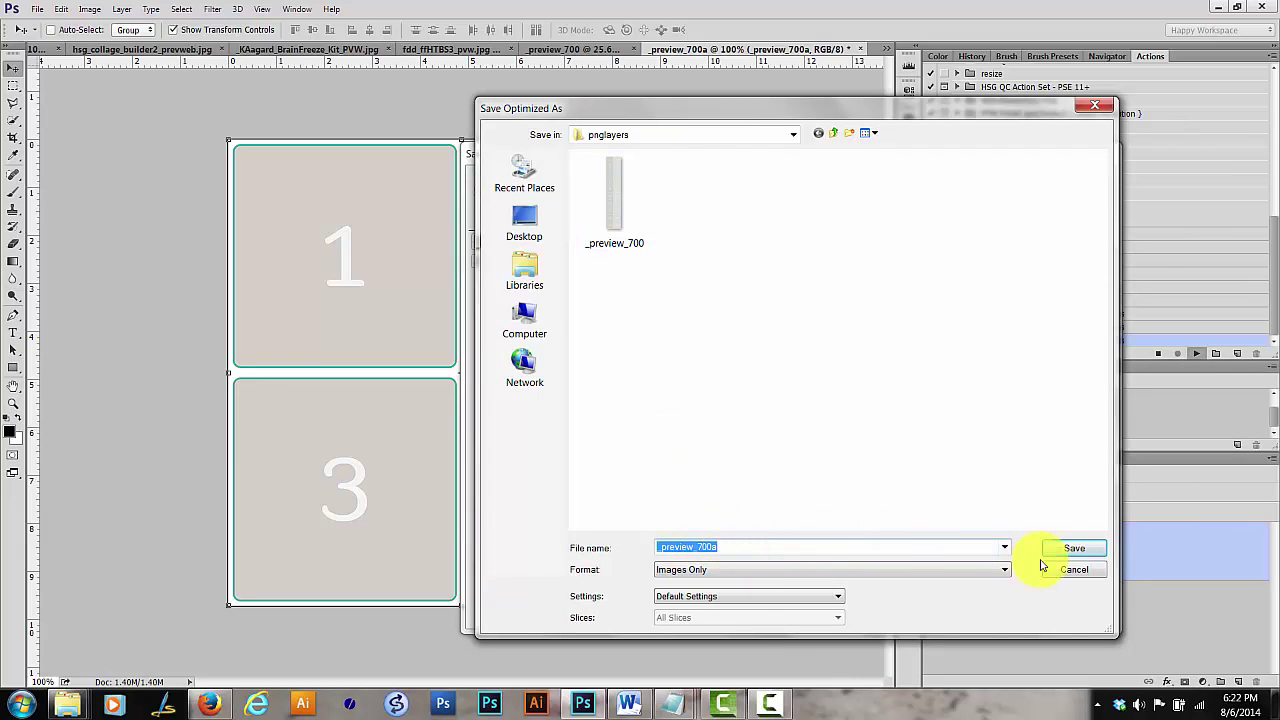
pyautogui.click(1081, 556)
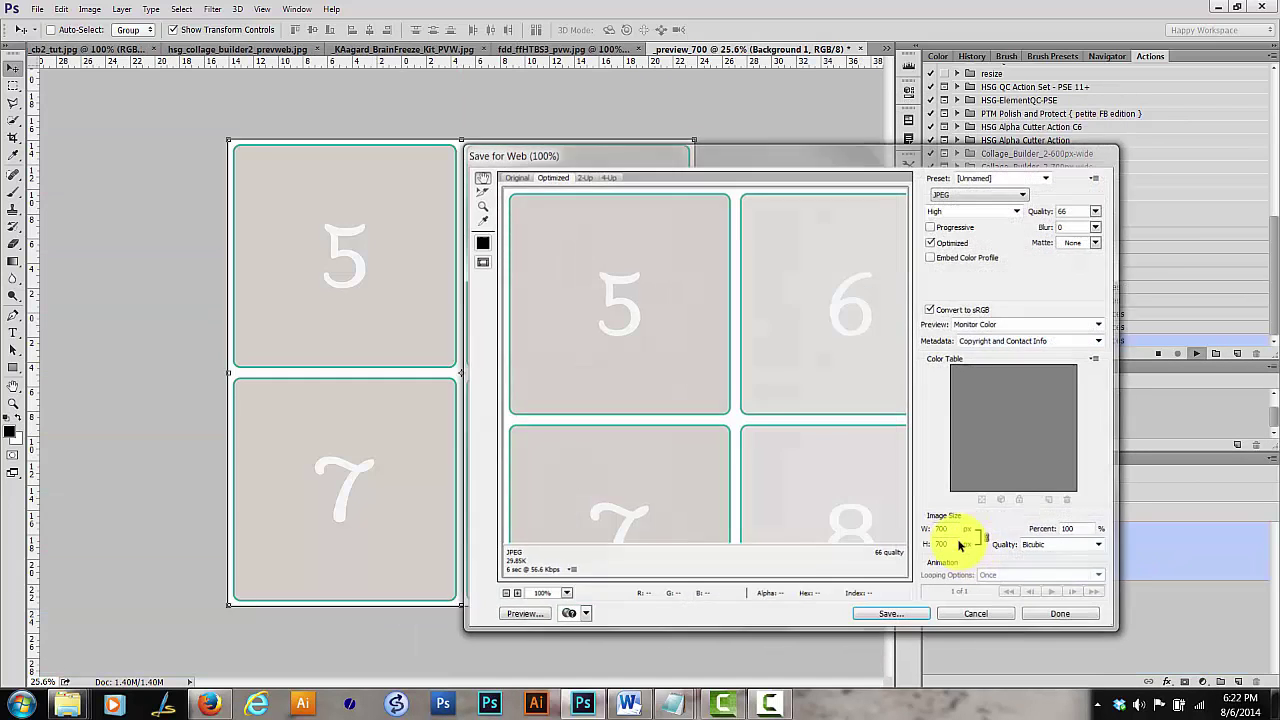
pyautogui.click(900, 613)
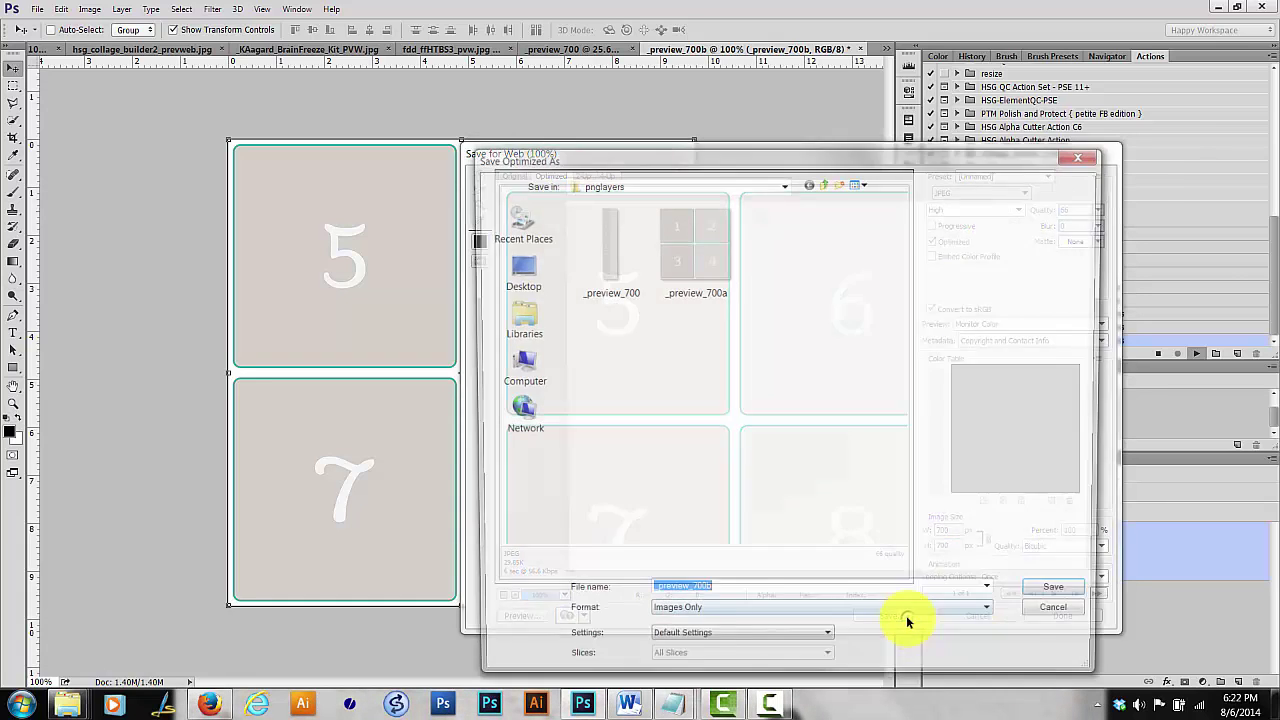
pyautogui.click(1066, 597)
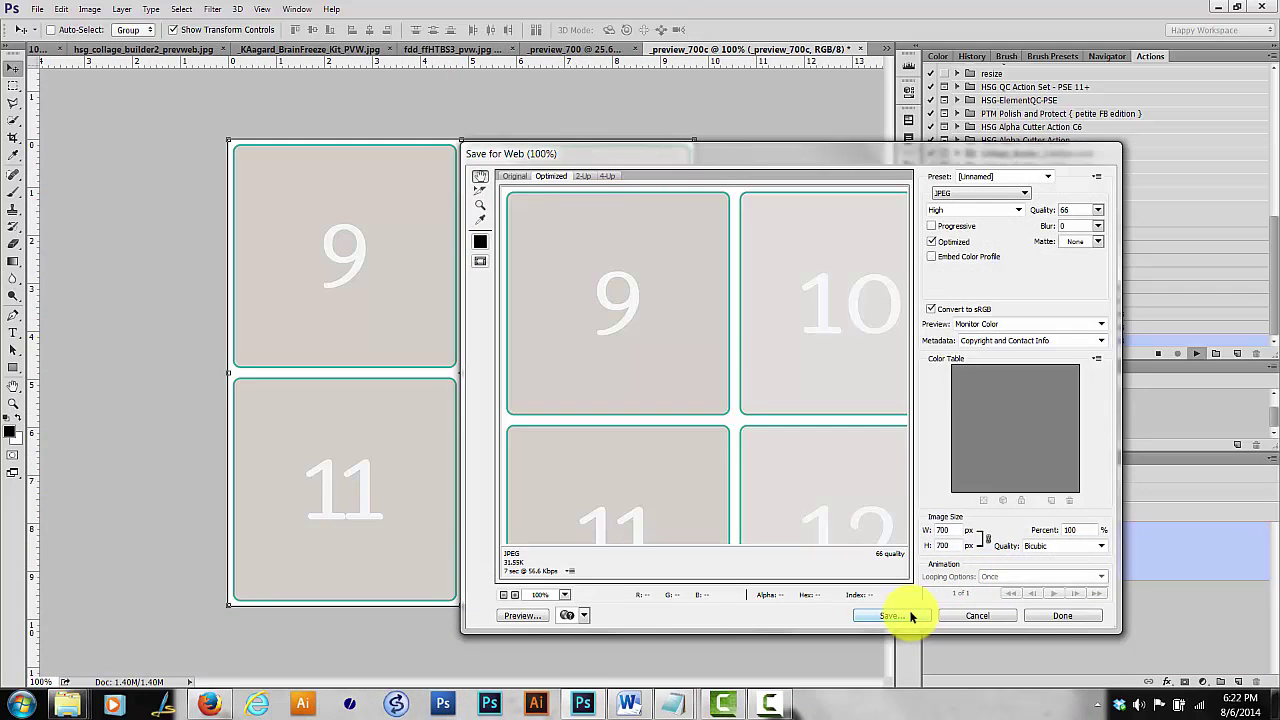
# - Save the remaining three four-image sections as JPEGs _preview_700c, _preview_700d and _preview_700e
pyautogui.click(910, 617)
pyautogui.click(1060, 604)
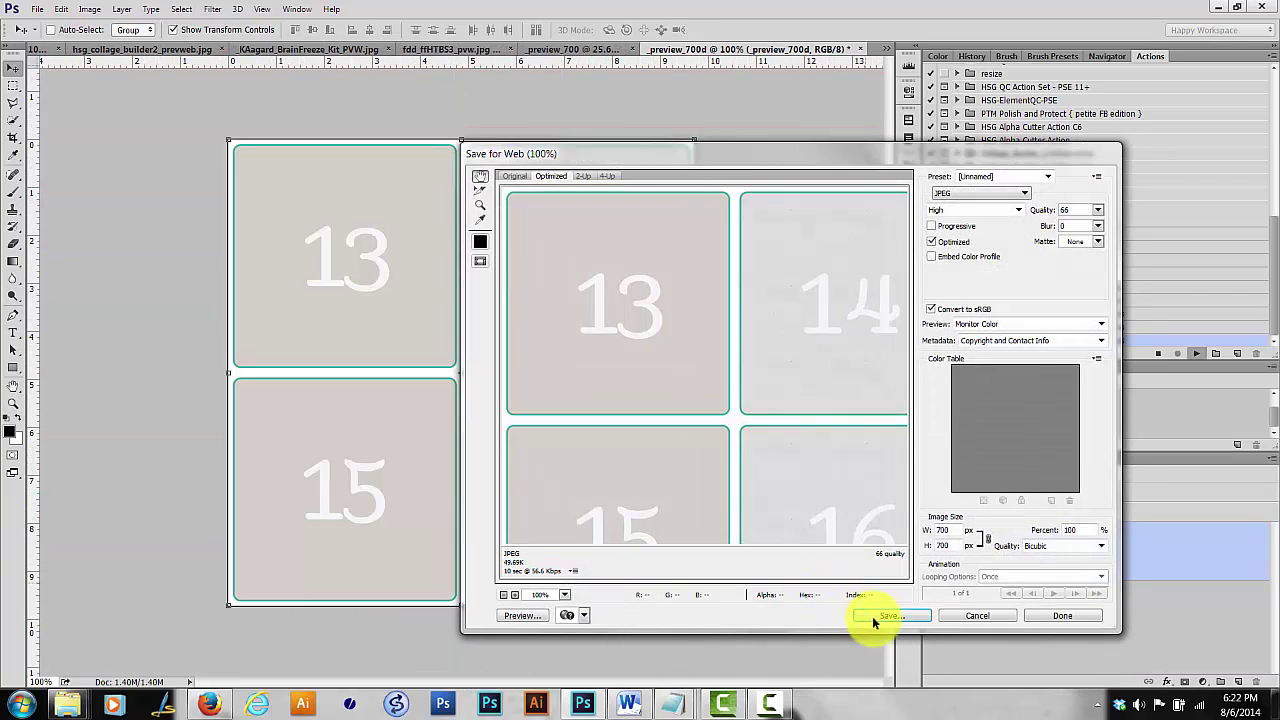
pyautogui.click(880, 617)
pyautogui.click(1062, 603)
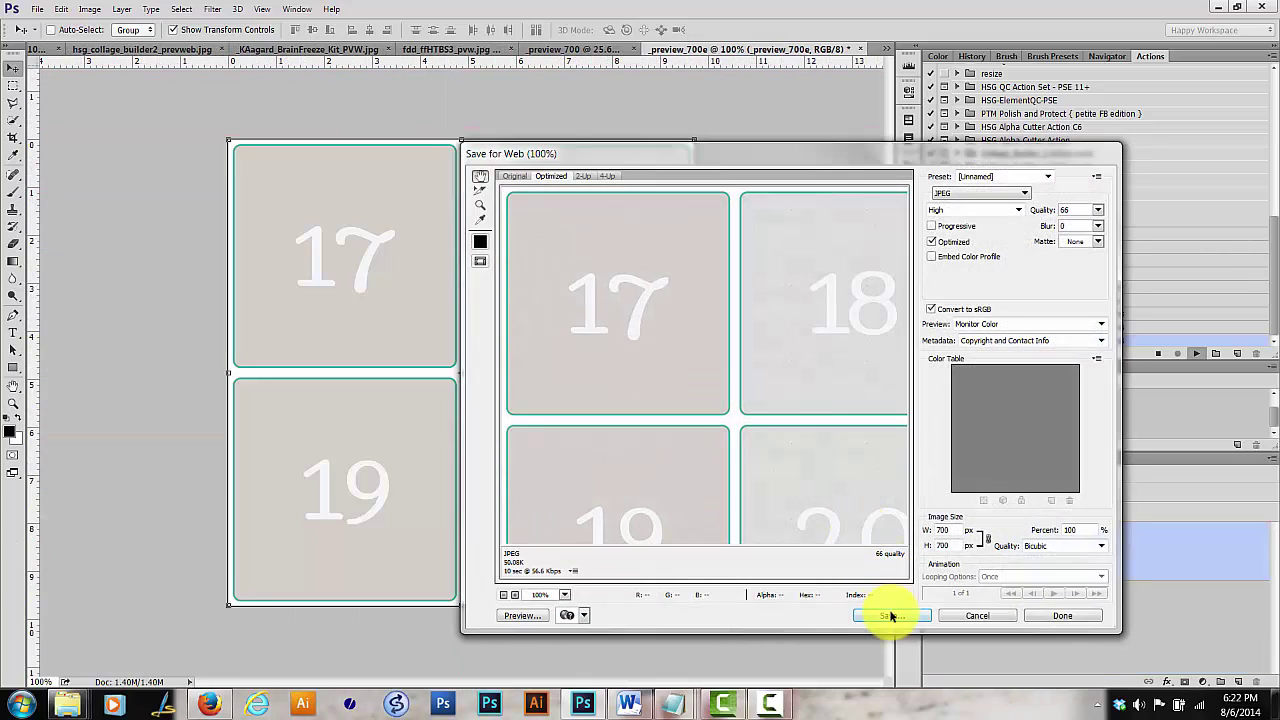
pyautogui.click(890, 615)
pyautogui.click(1058, 605)
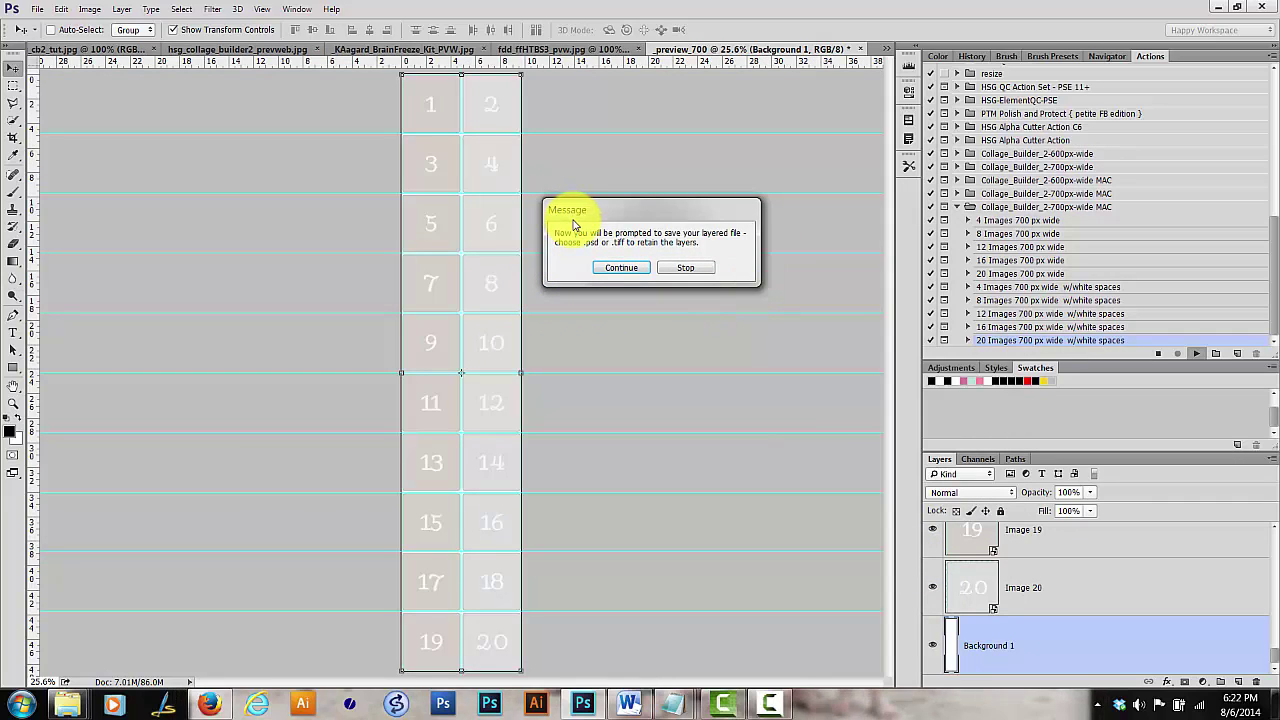
# - Save the layered collage as the Photoshop file _preview_700 copy in the pnglayers folder and finish the action
pyautogui.click(606, 270)
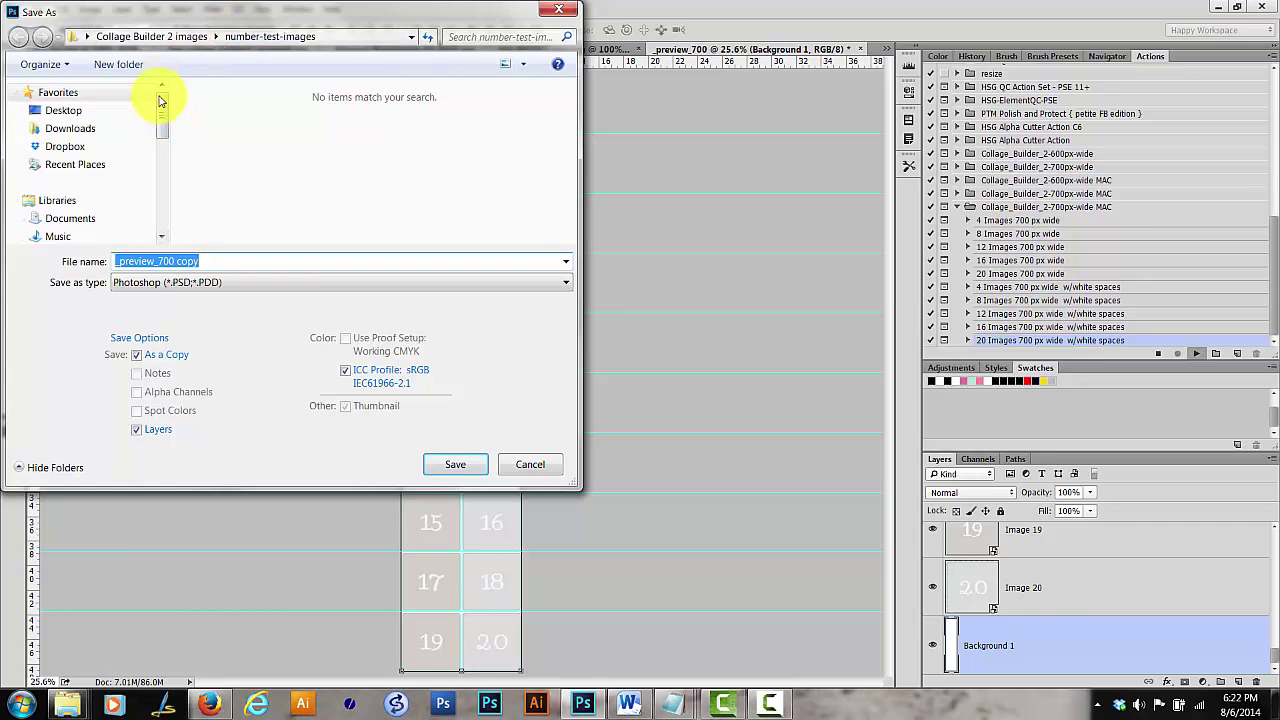
pyautogui.click(80, 167)
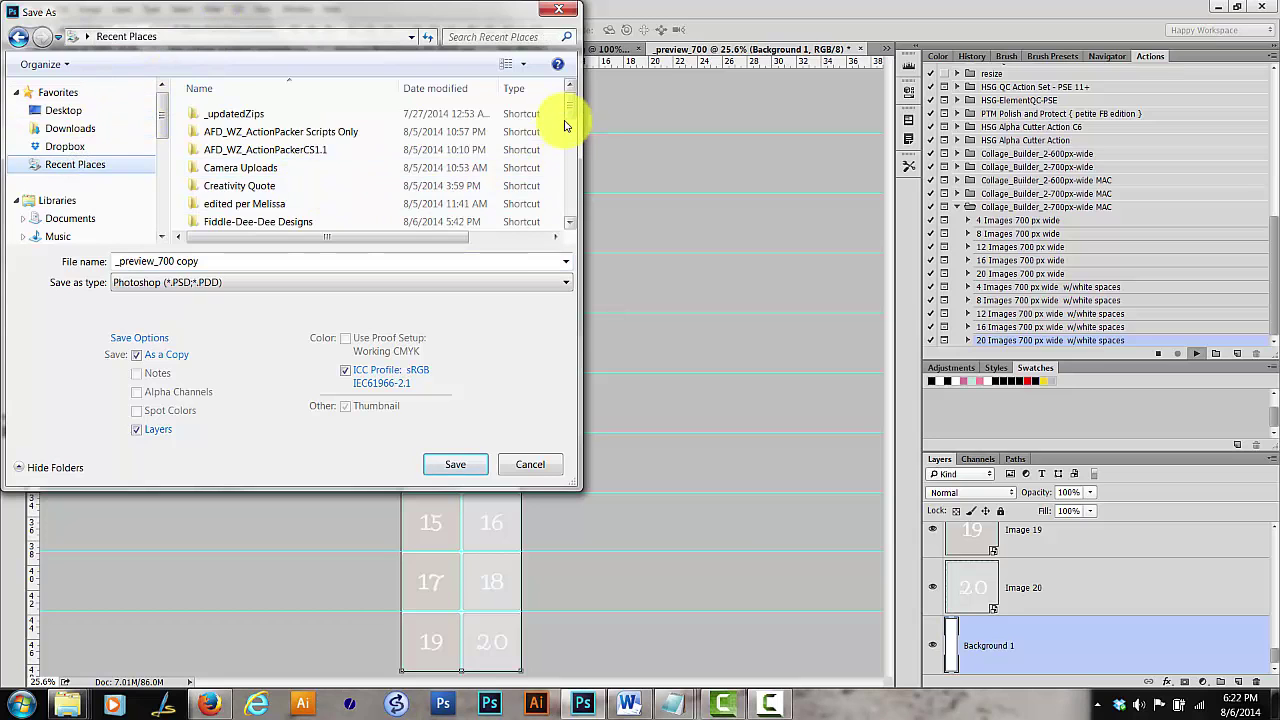
pyautogui.moveTo(566, 114); pyautogui.dragTo(561, 186)
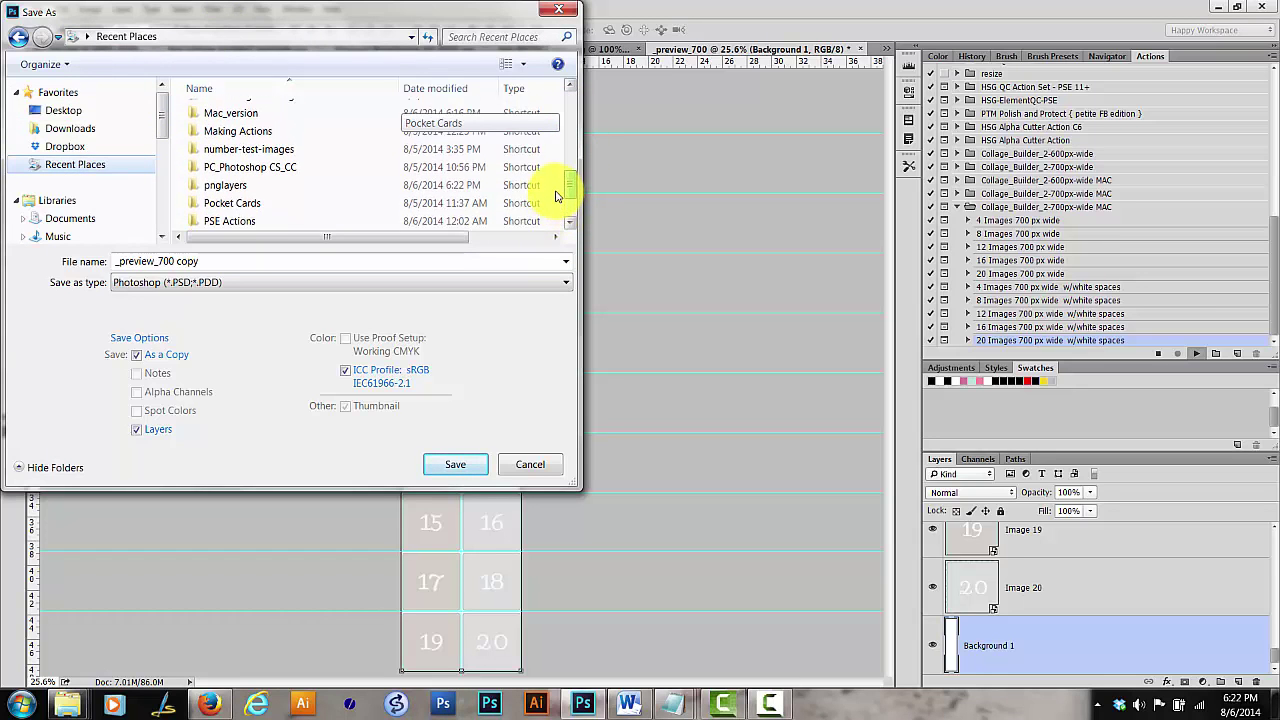
pyautogui.doubleClick(251, 190)
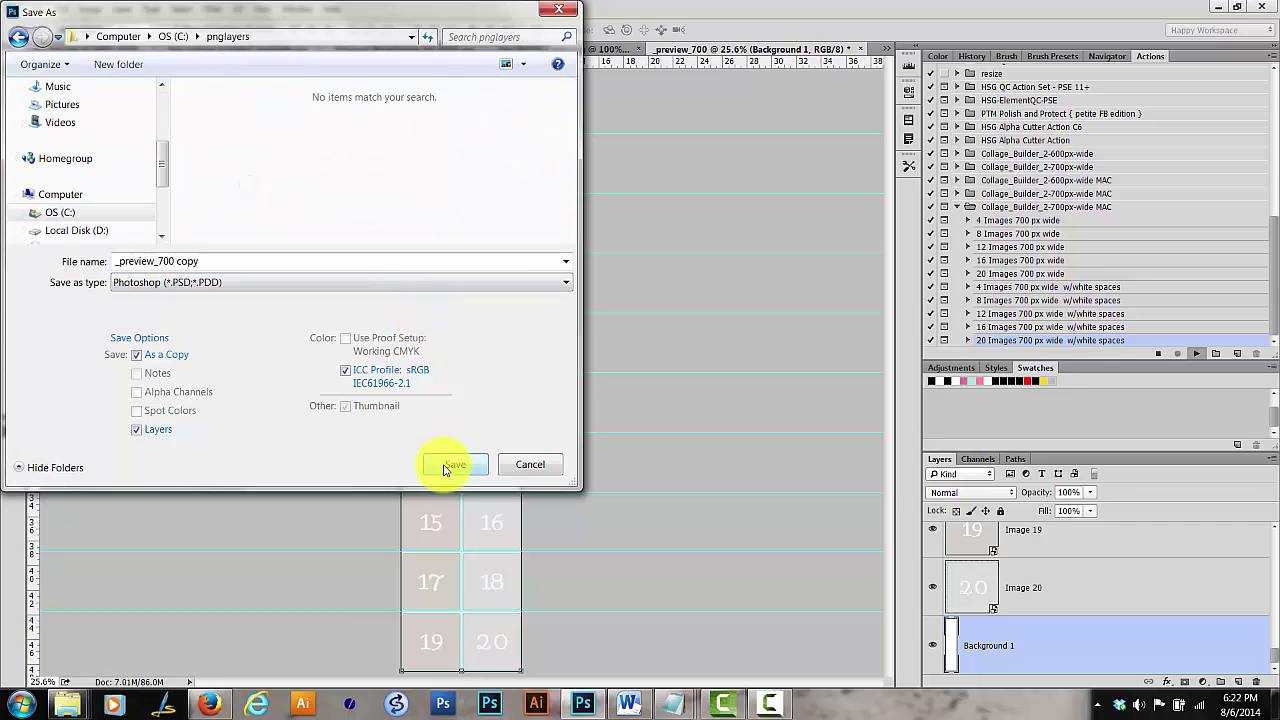
pyautogui.click(446, 466)
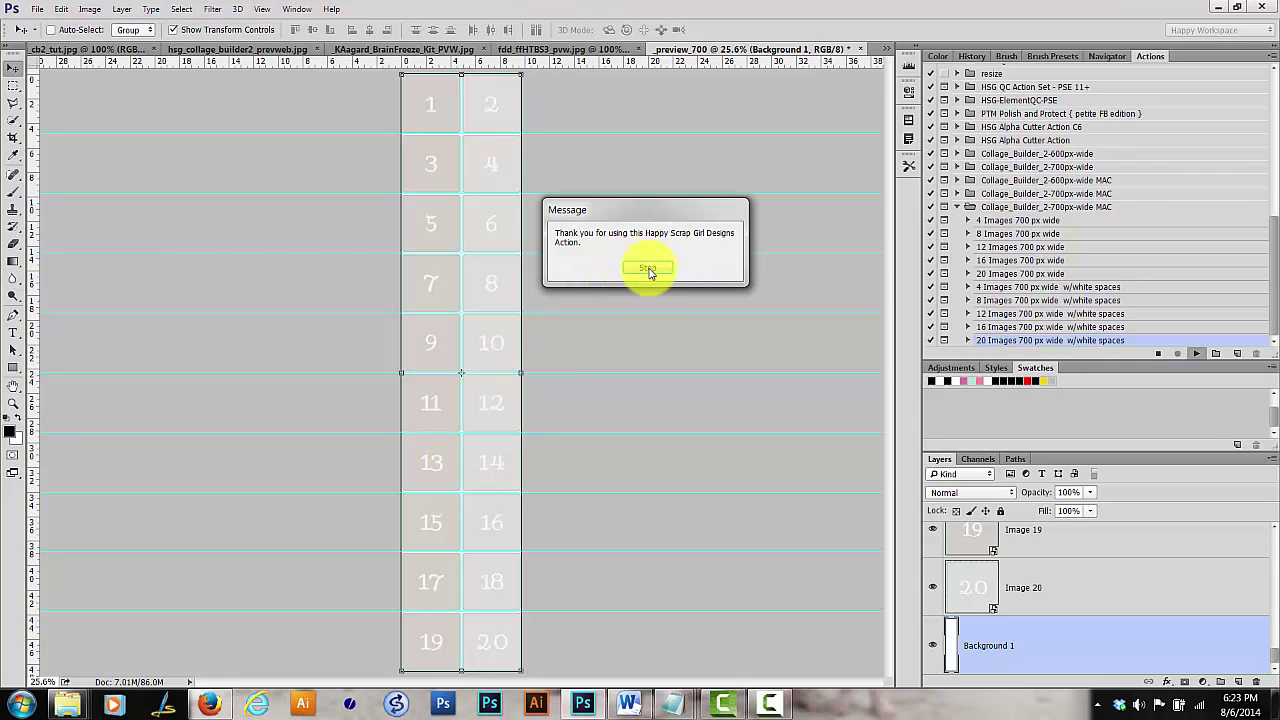
pyautogui.click(649, 269)
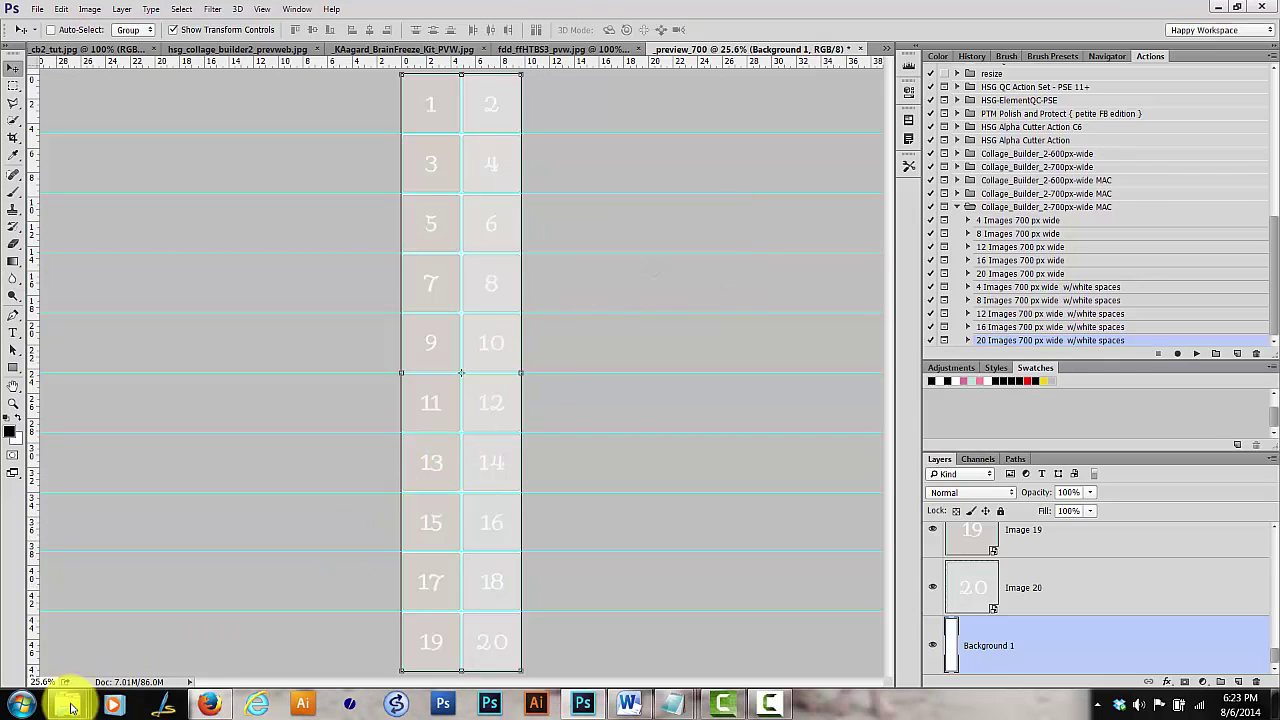
# - Switch to the pnglayers folder in Windows Explorer and examine the layered PSD, the full collage and the four-image JPEGs
pyautogui.moveTo(65, 705)
pyautogui.click(436, 615)
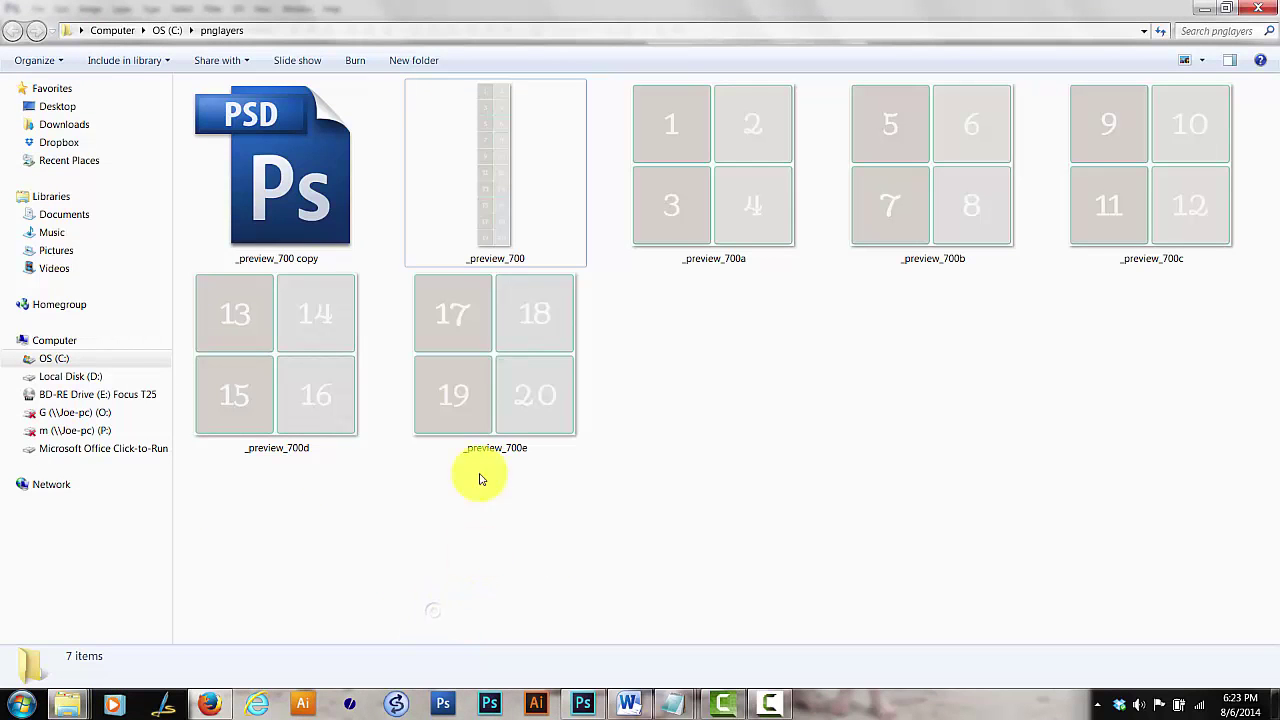
pyautogui.click(314, 226)
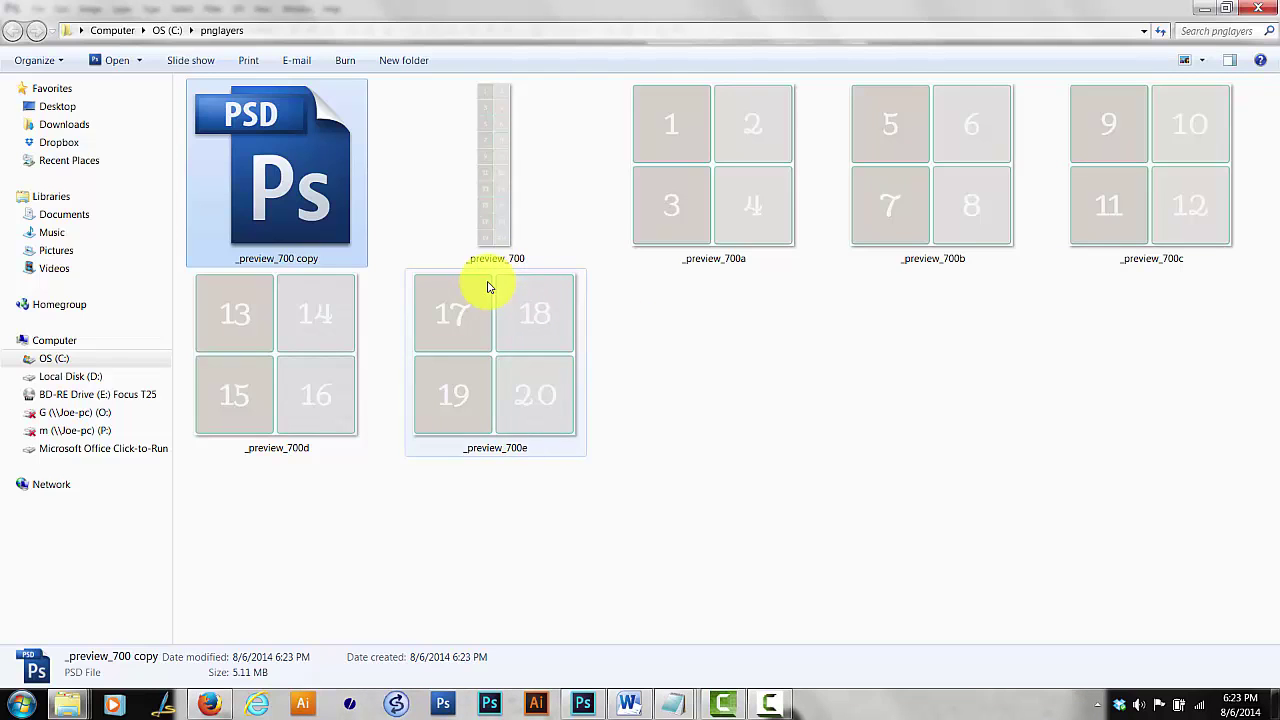
pyautogui.click(498, 223)
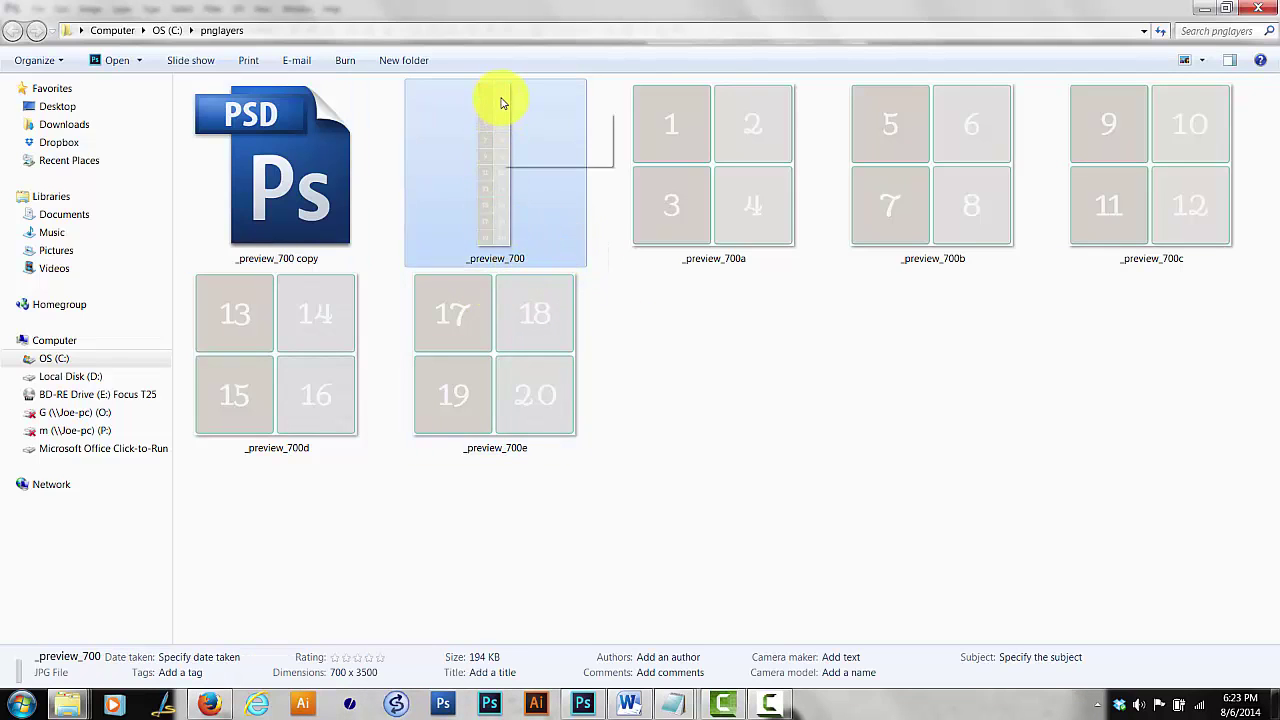
pyautogui.click(1229, 60)
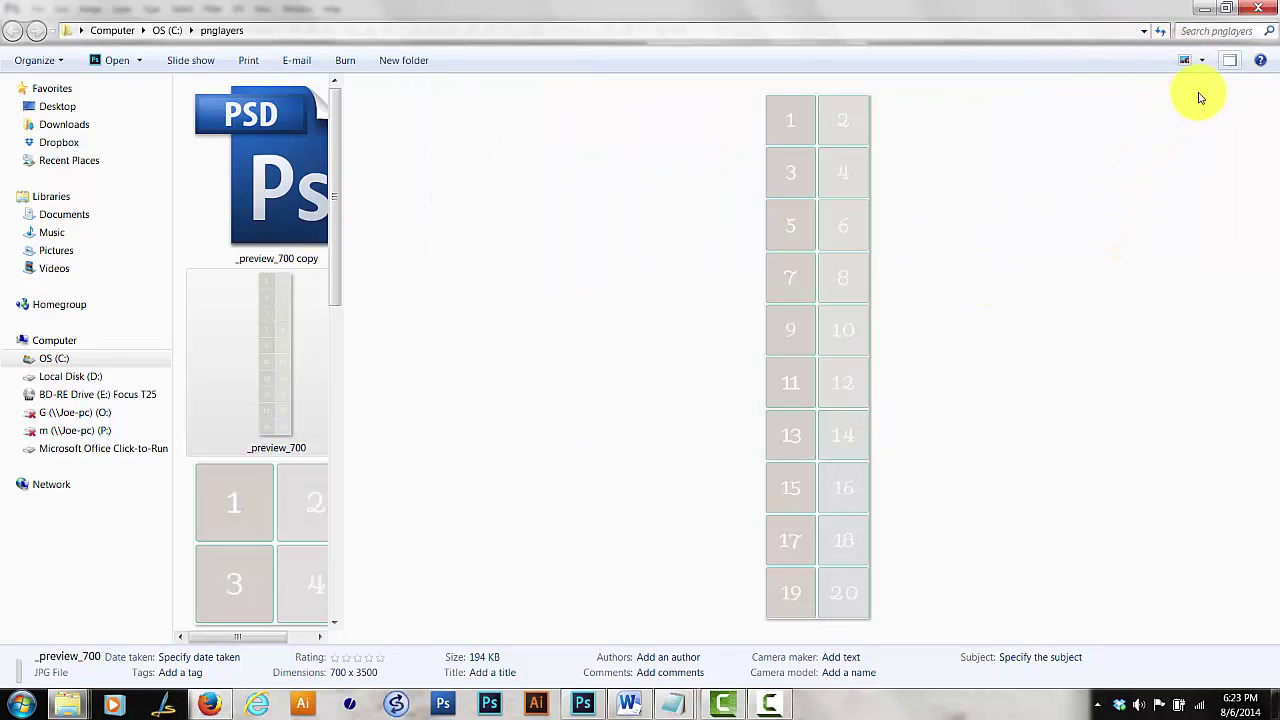
pyautogui.click(1229, 60)
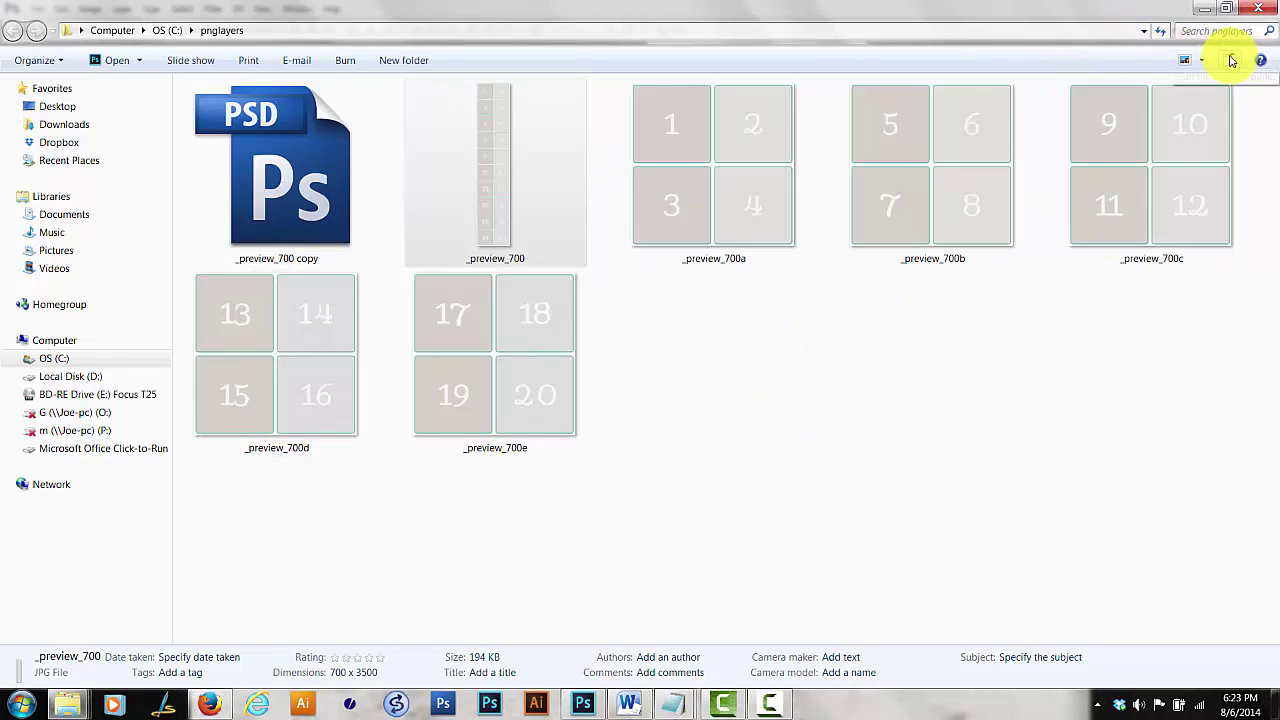
pyautogui.click(774, 206)
pyautogui.click(893, 206)
pyautogui.click(1111, 206)
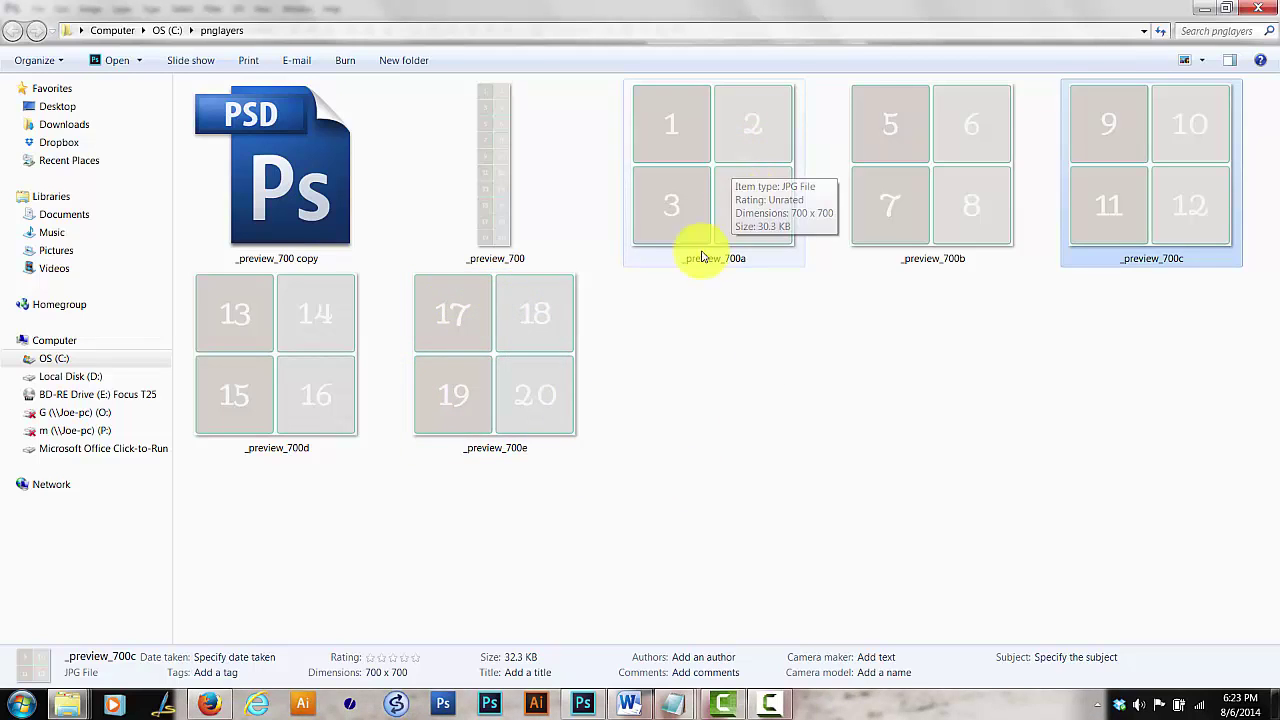
# - Delete all the collage files in the pnglayers folder
pyautogui.click(556, 320)
pyautogui.hotkey('ctrl', 'a')
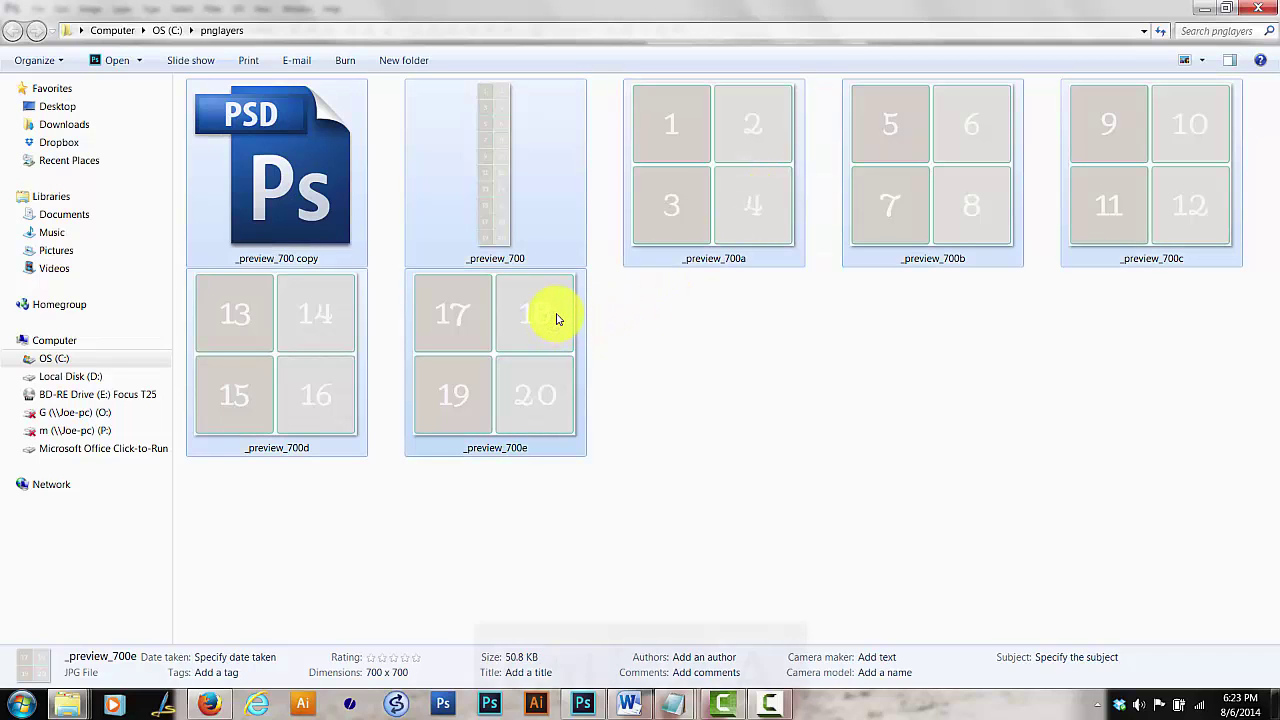
pyautogui.press('Delete')
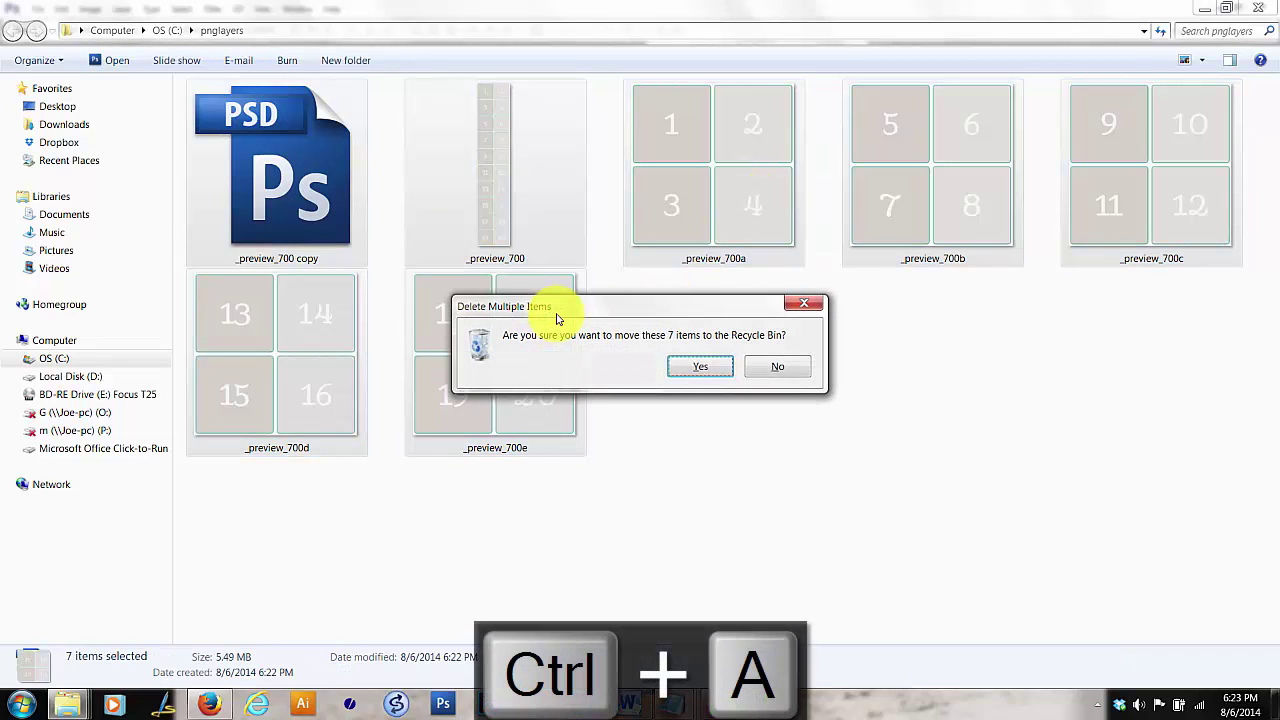
pyautogui.click(699, 366)
# - Return to Photoshop and close the _preview_700 collage without saving it
pyautogui.click(1204, 8)
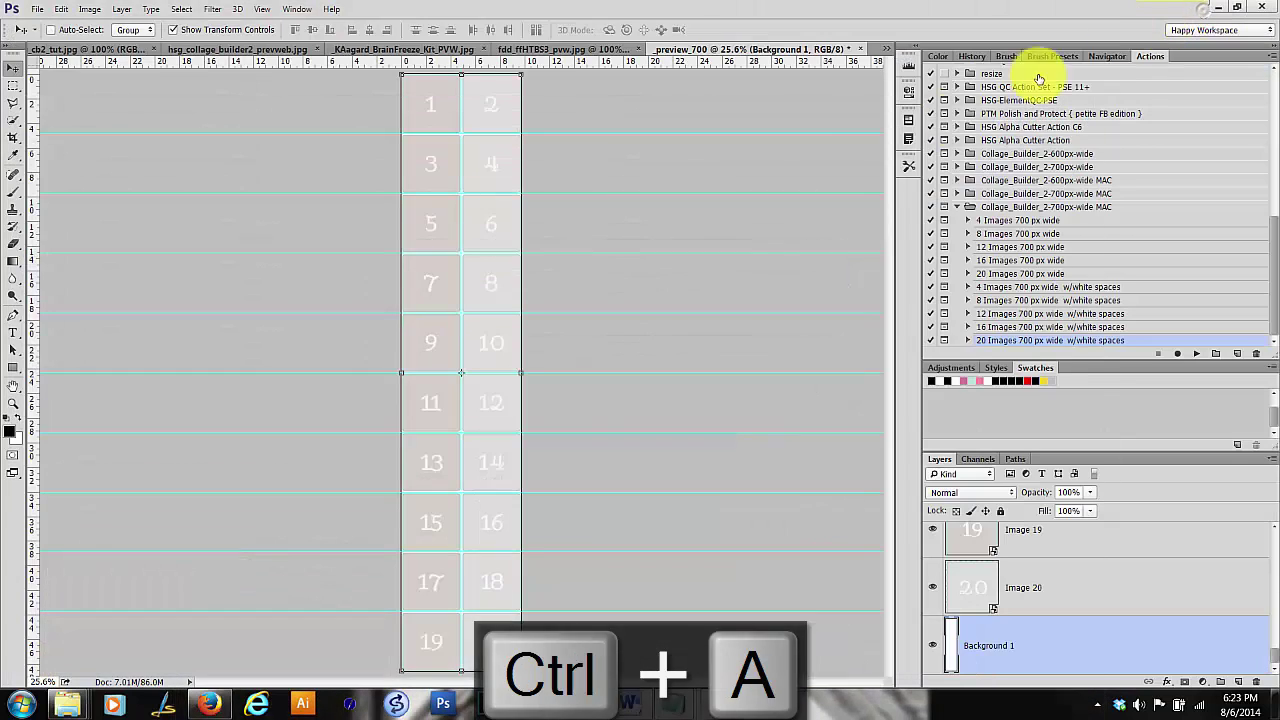
pyautogui.hotkey('ctrl', 'w')
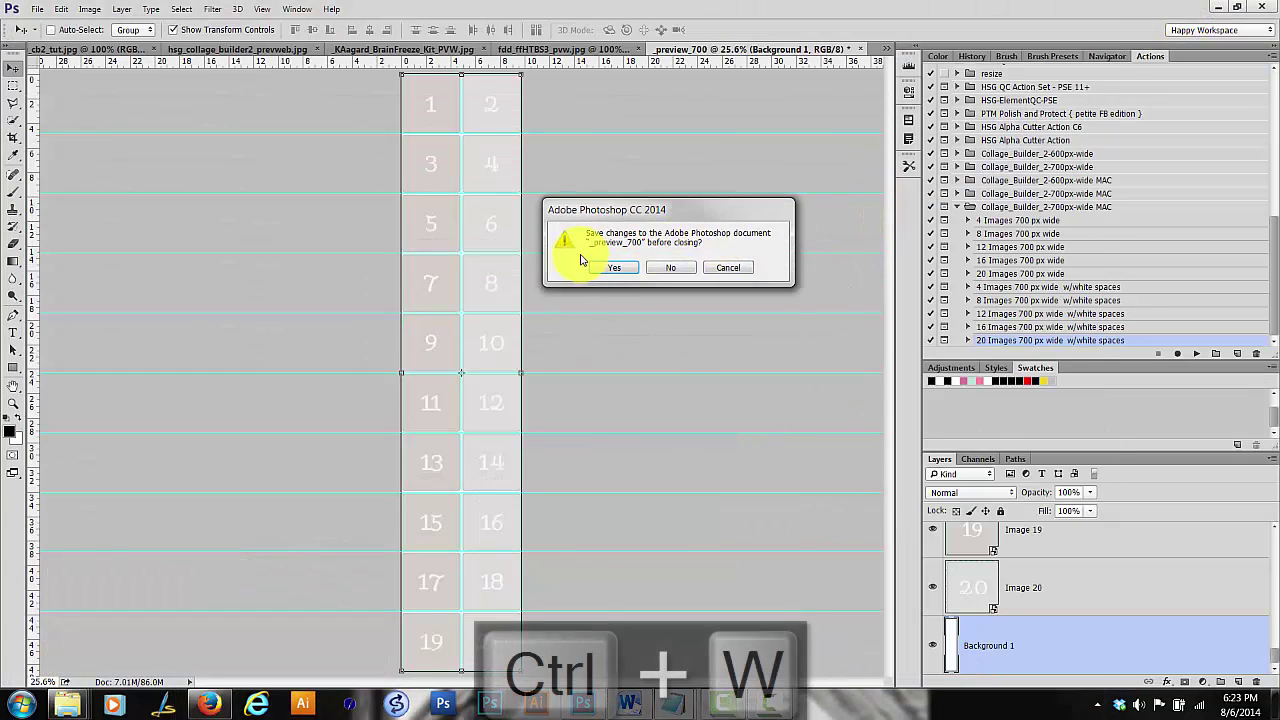
pyautogui.click(669, 267)
# - Delete the Collage_Builder_2 600px-wide, 700px-wide and 600px-wide MAC action sets plus one of the two duplicate 700px-wide MAC sets
pyautogui.scroll(3, 955, 210)
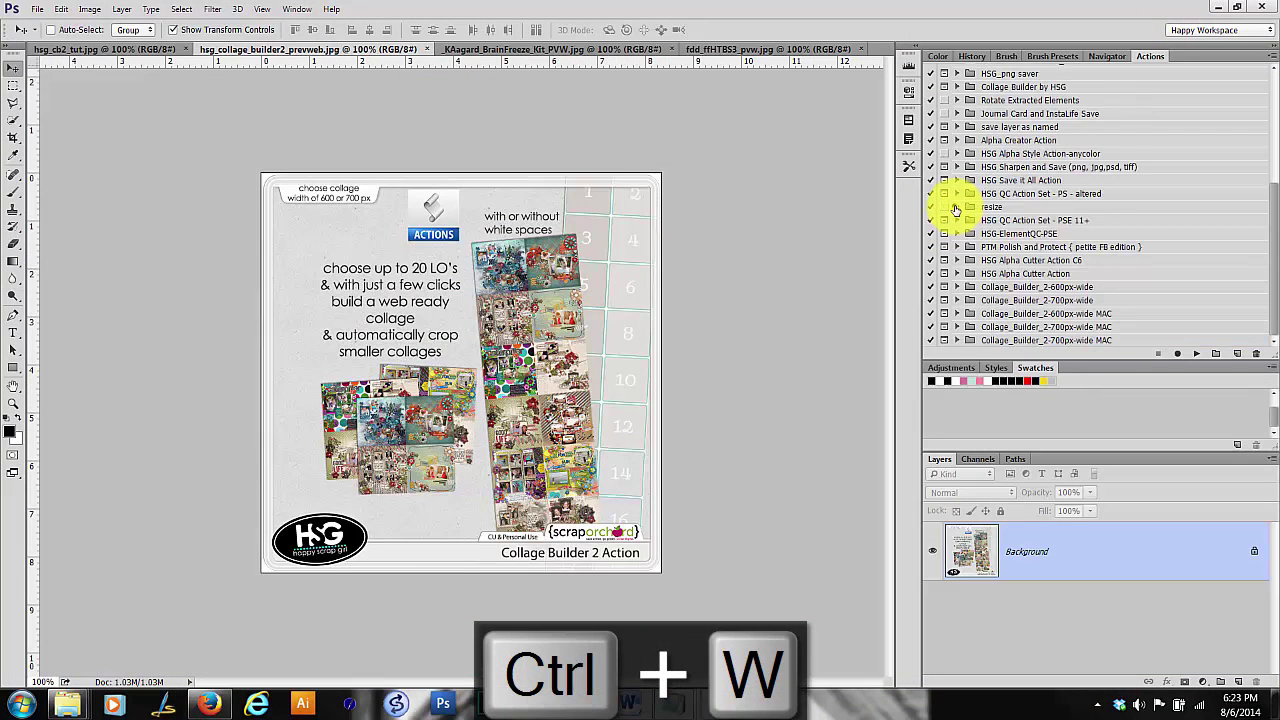
pyautogui.click(1023, 300)
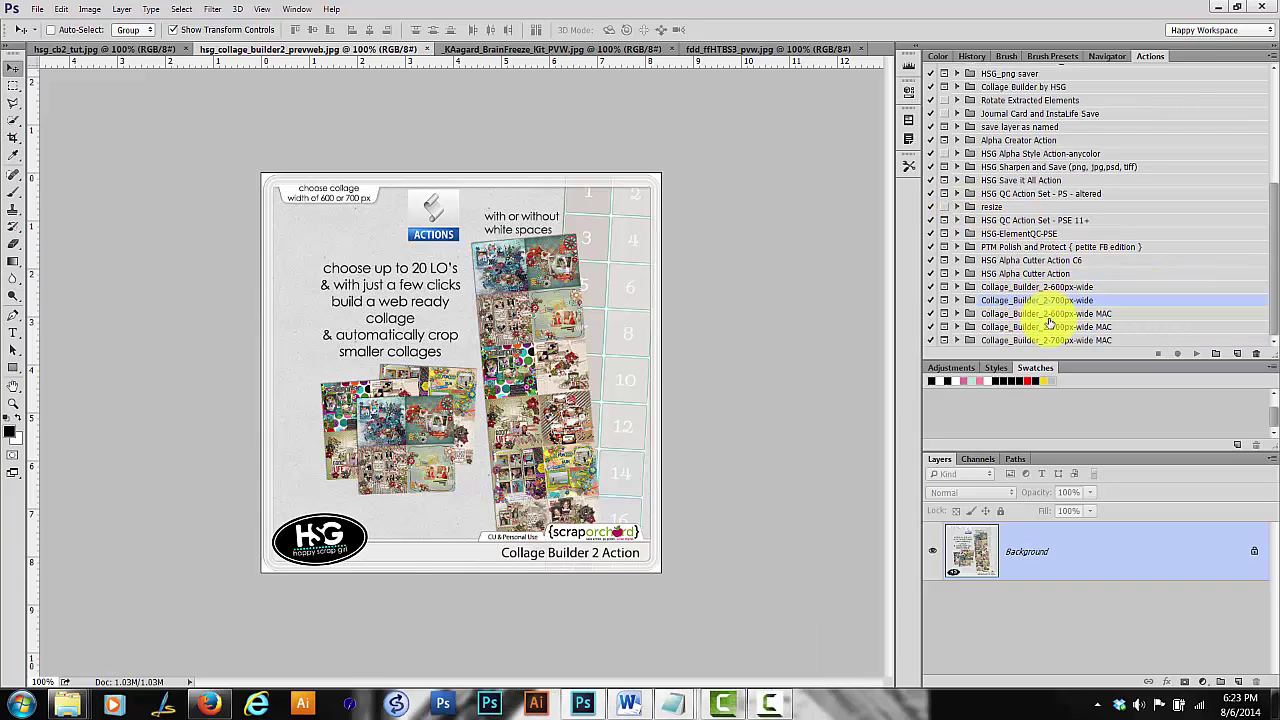
pyautogui.keyDown('shift'); pyautogui.click(1052, 327); pyautogui.keyUp('shift')
pyautogui.keyDown('ctrl'); pyautogui.click(980, 286); pyautogui.keyUp('ctrl')
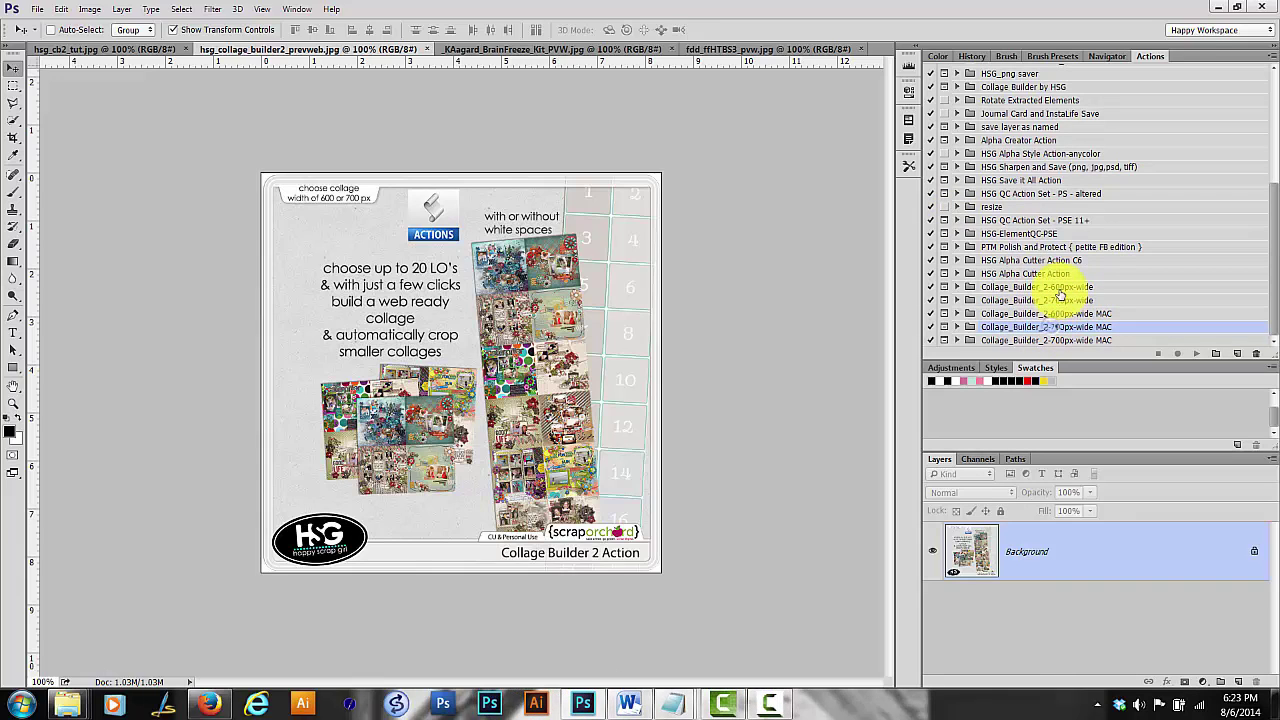
pyautogui.click(1255, 354)
pyautogui.click(614, 268)
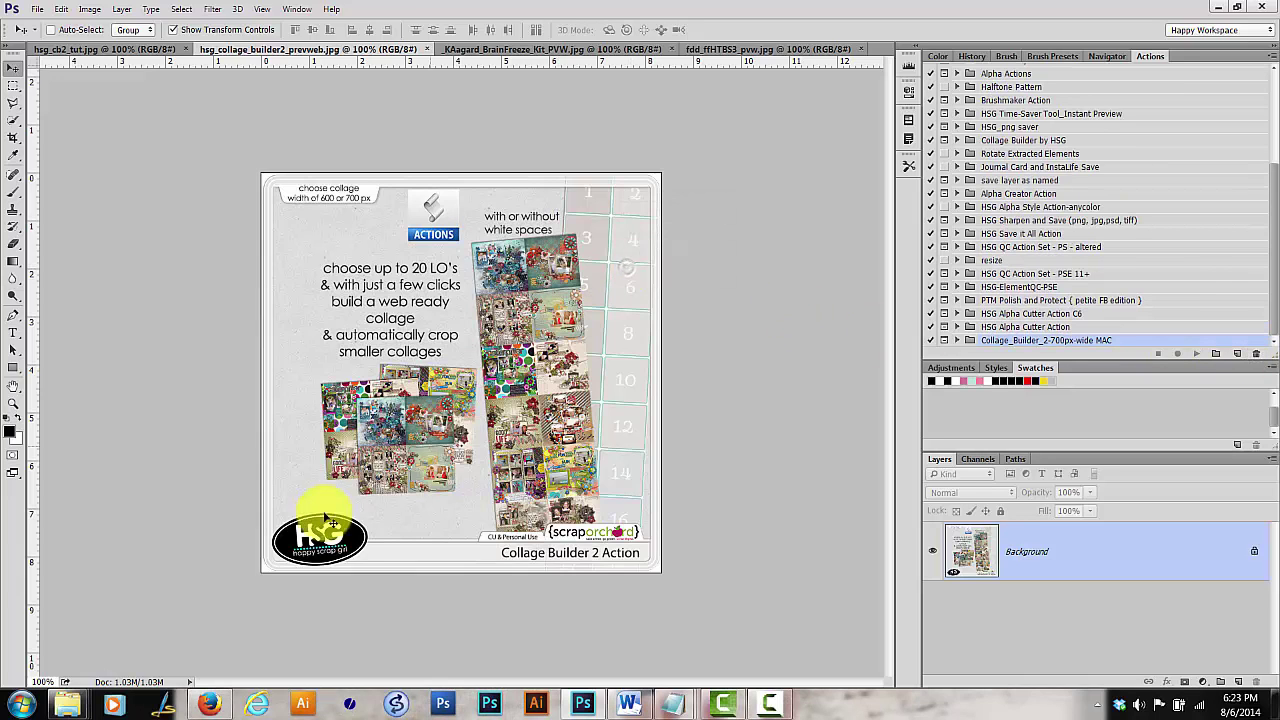
# - Load the Collage_Builder_2-600px-wide action set from the PC_version folder of hsg_Collage_Builder_2 into Photoshop
pyautogui.moveTo(75, 700)
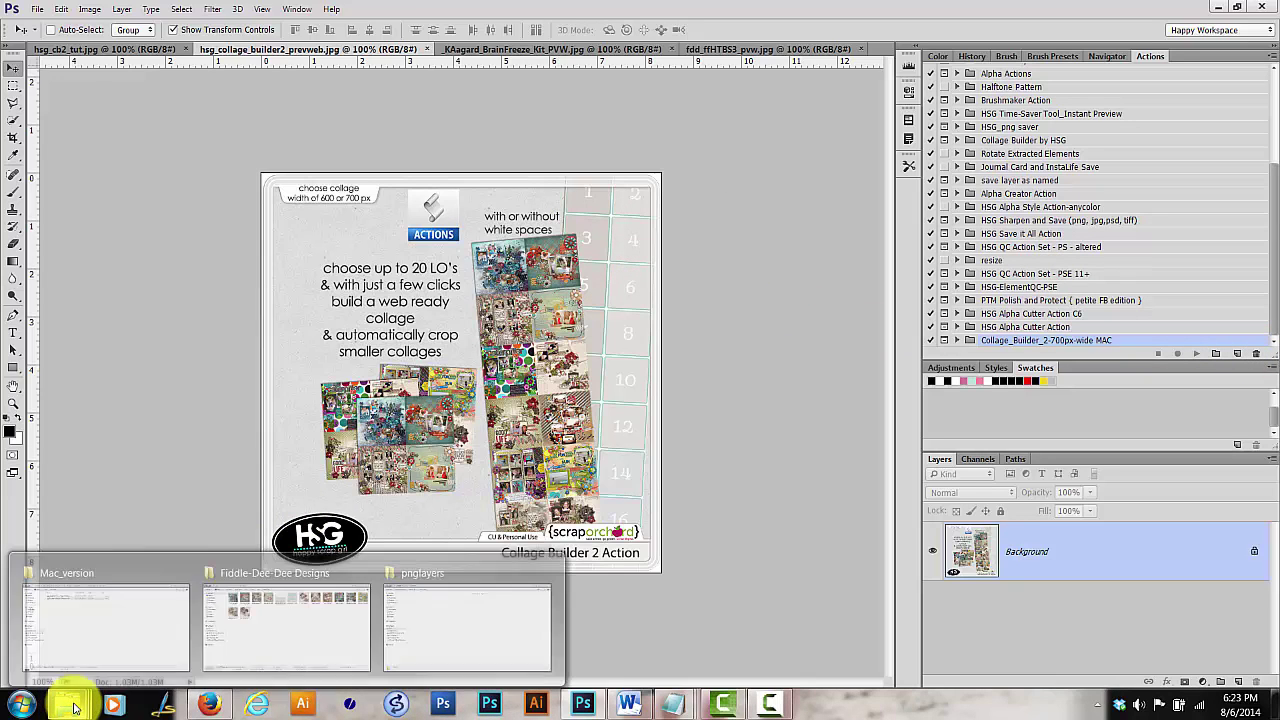
pyautogui.moveTo(363, 605)
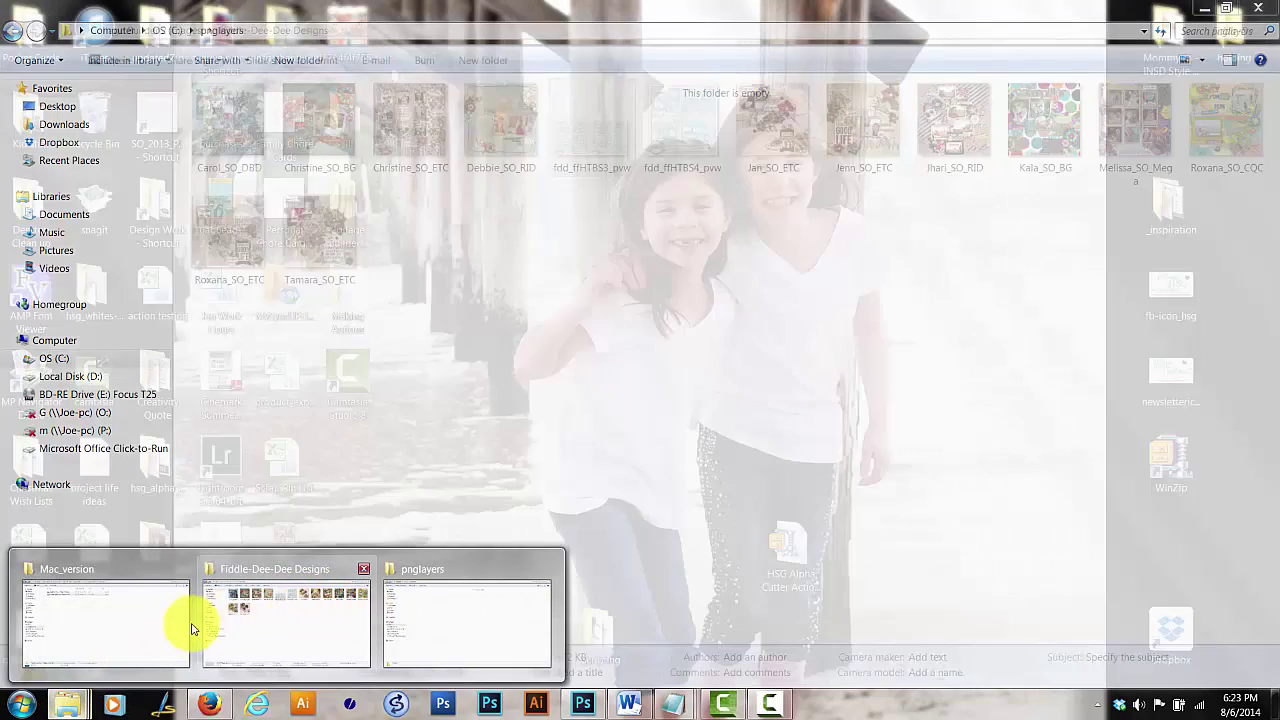
pyautogui.click(180, 622)
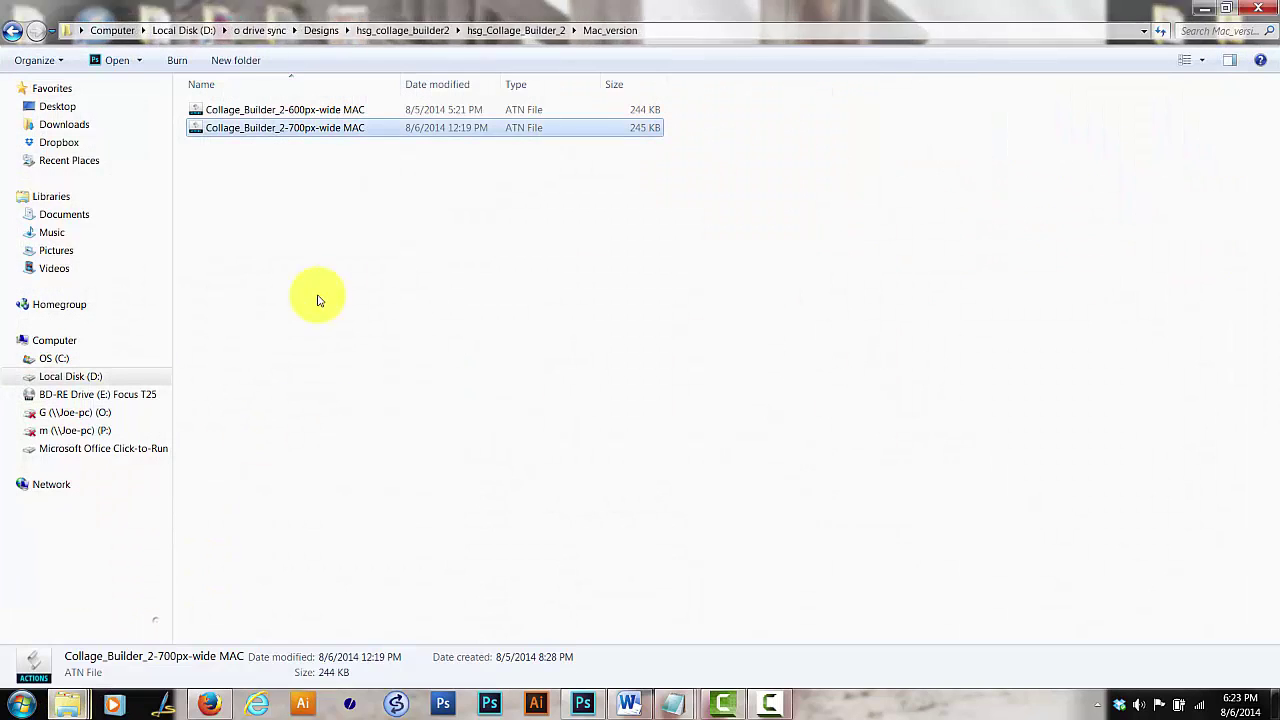
pyautogui.click(500, 30)
pyautogui.doubleClick(467, 180)
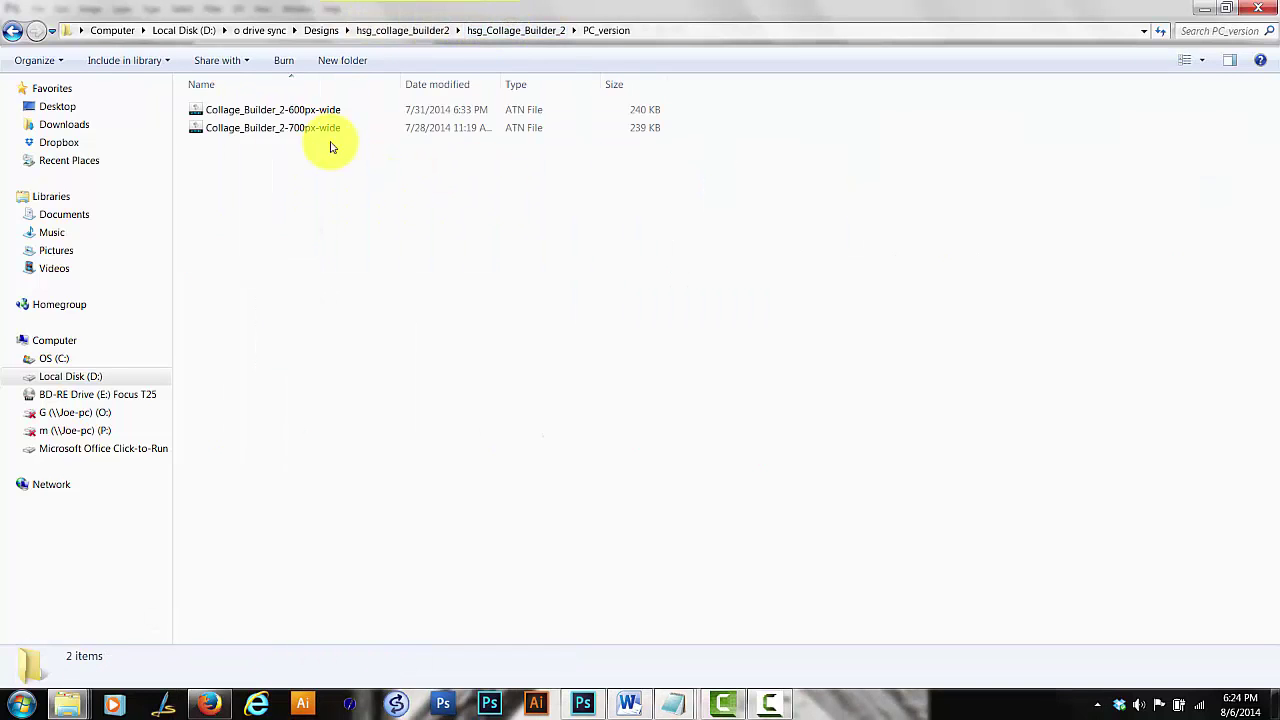
pyautogui.doubleClick(280, 113)
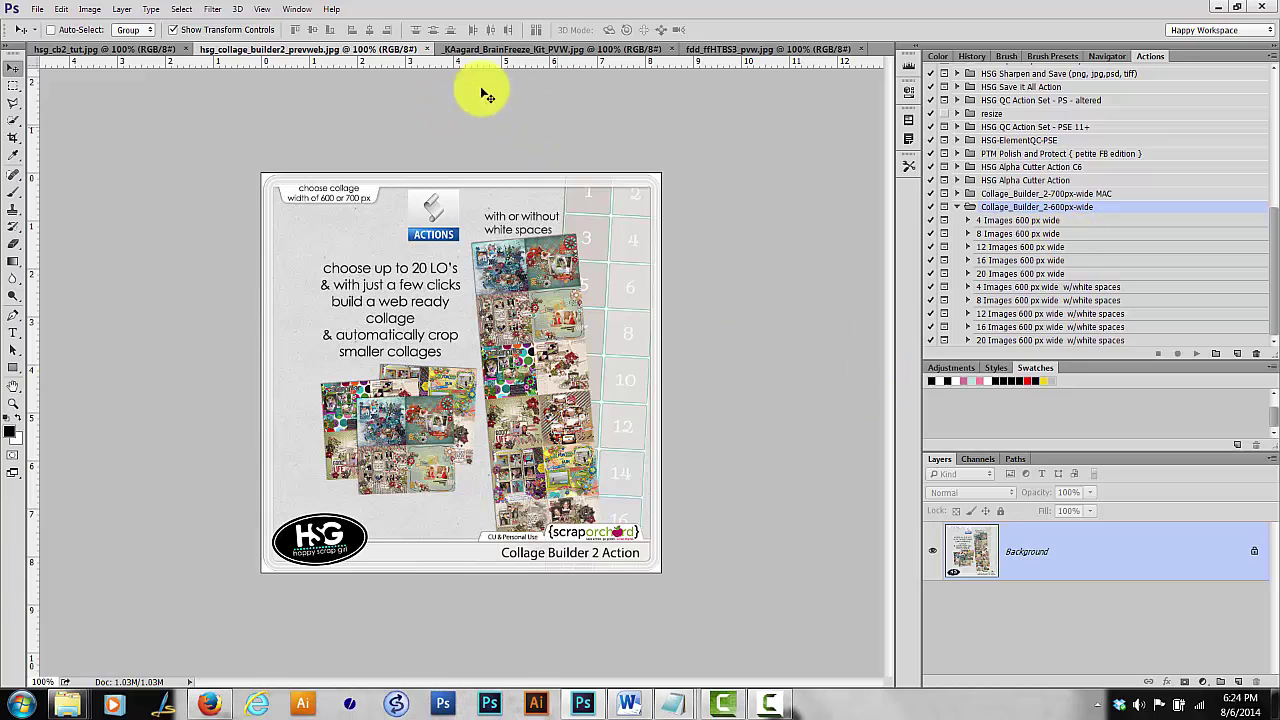
# - Activate the fdd_ffHTBS3_pvw.jpg document, and locate the pnglayers folder on the OS (C:) drive in a new Windows Explorer window
pyautogui.click(745, 49)
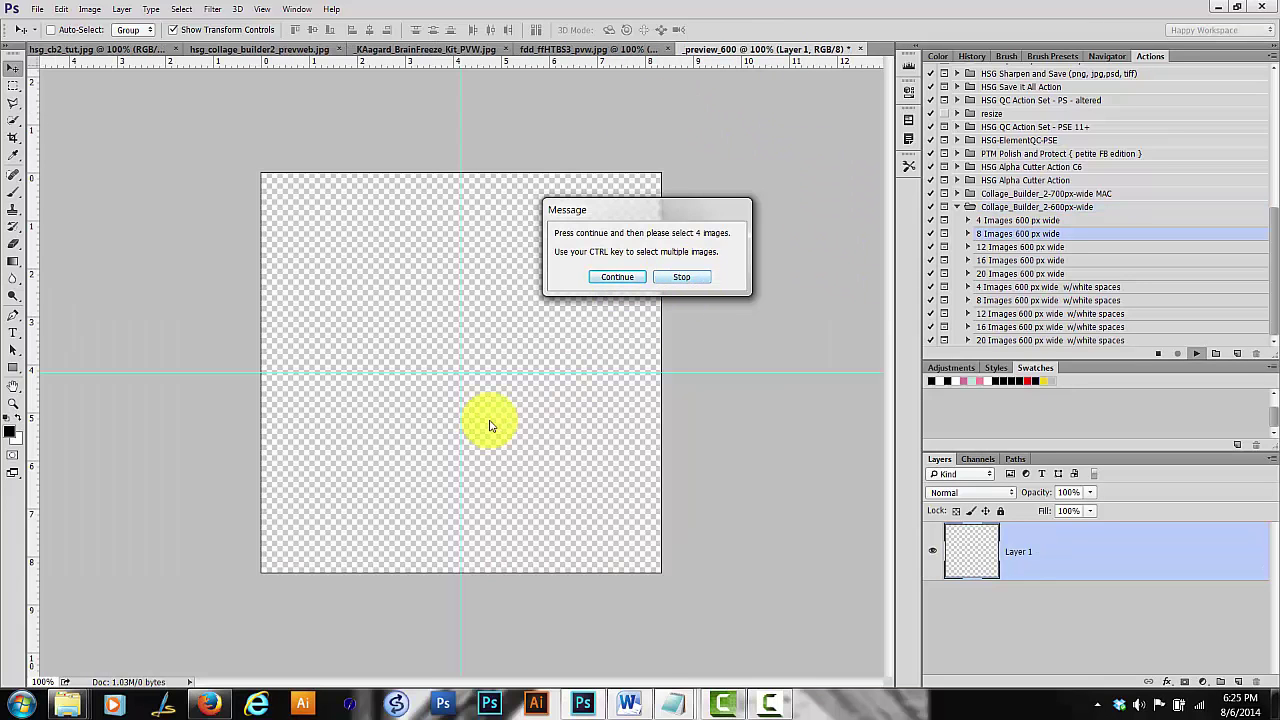
pyautogui.moveTo(70, 703)
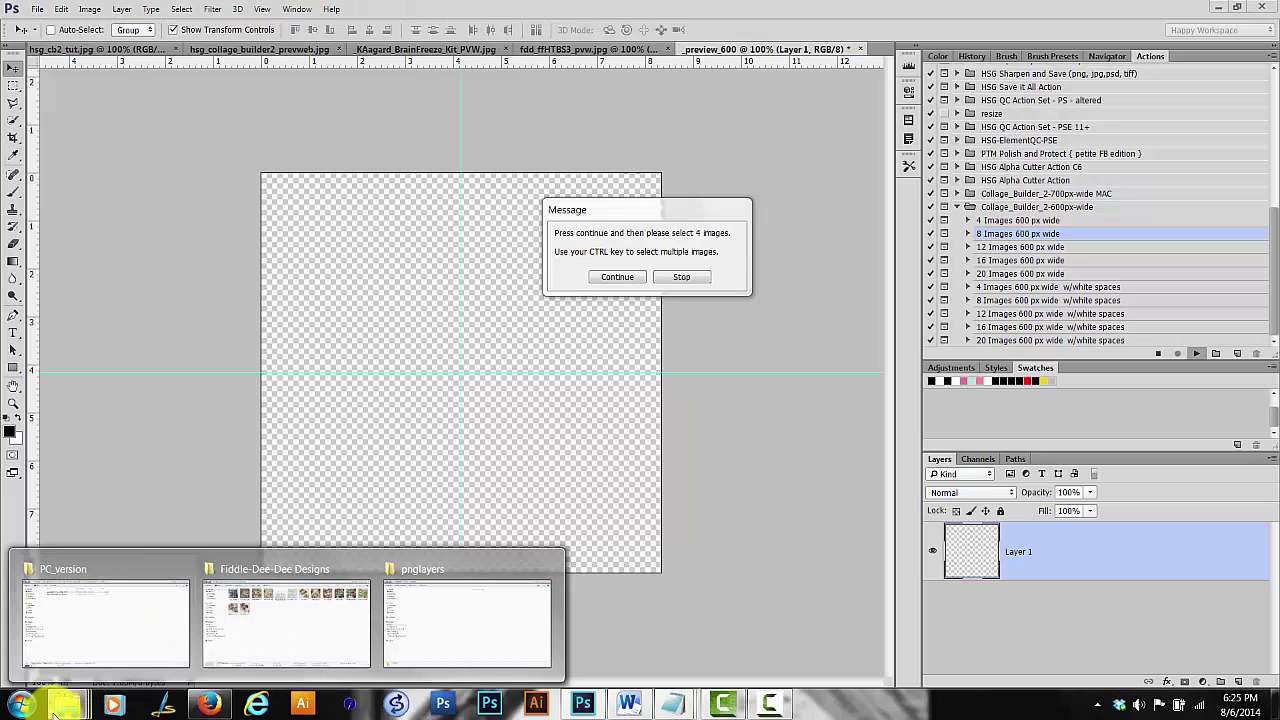
pyautogui.rightClick(66, 708)
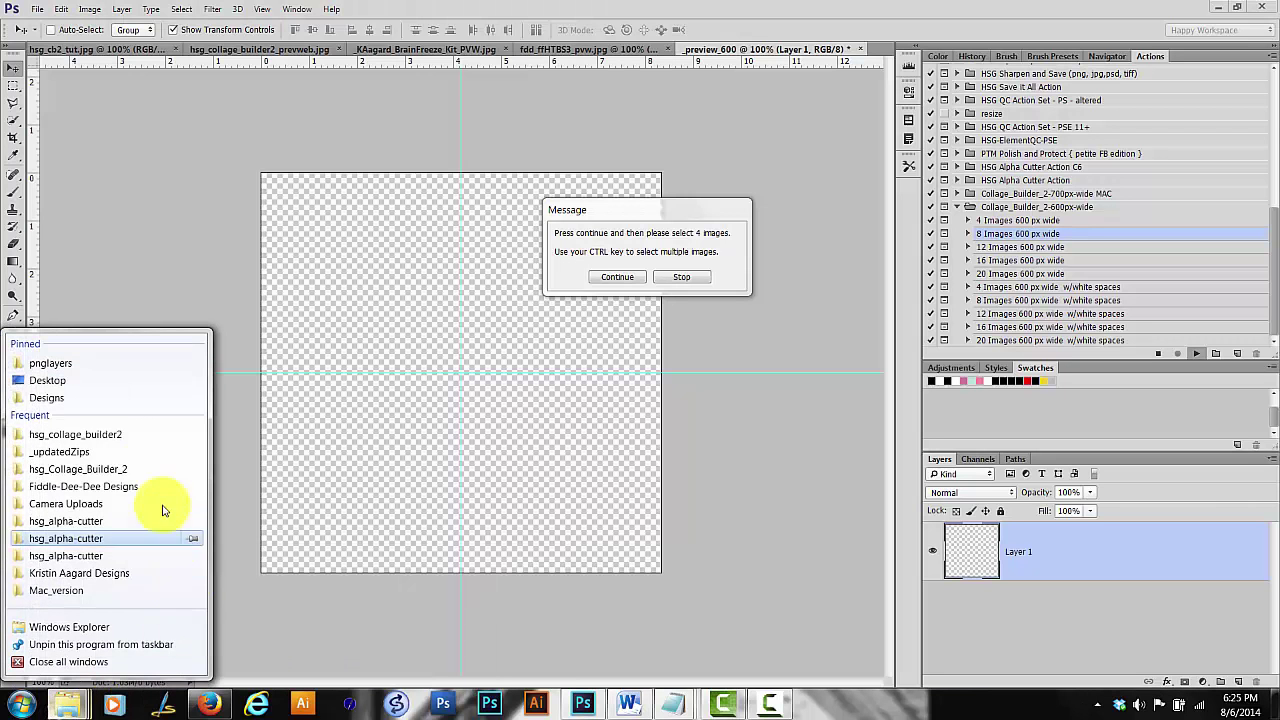
pyautogui.click(94, 625)
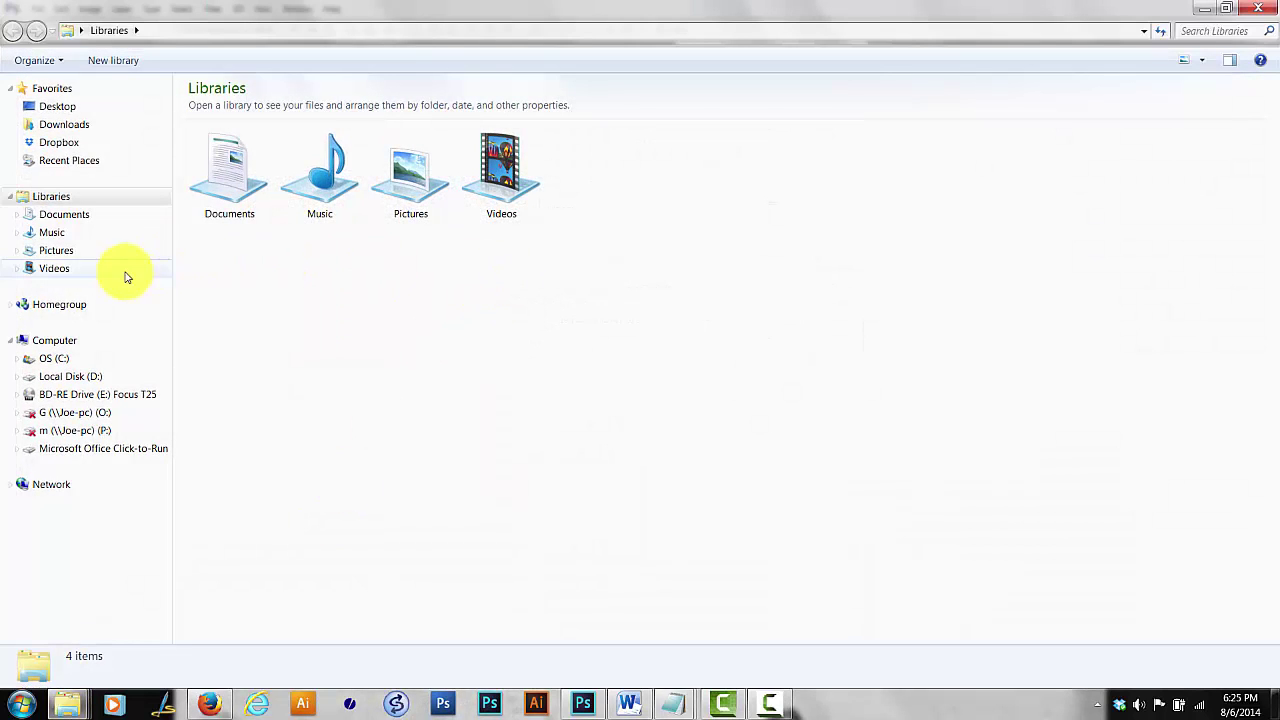
pyautogui.click(76, 343)
pyautogui.click(66, 360)
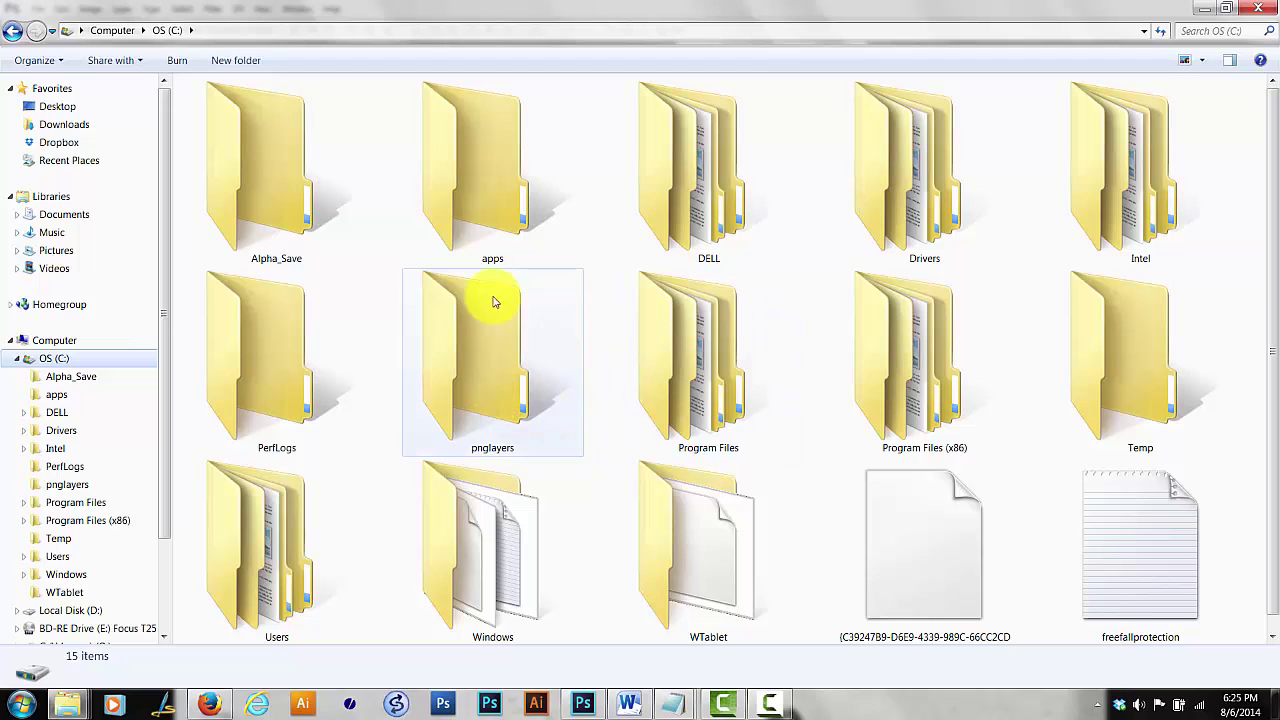
pyautogui.click(482, 343)
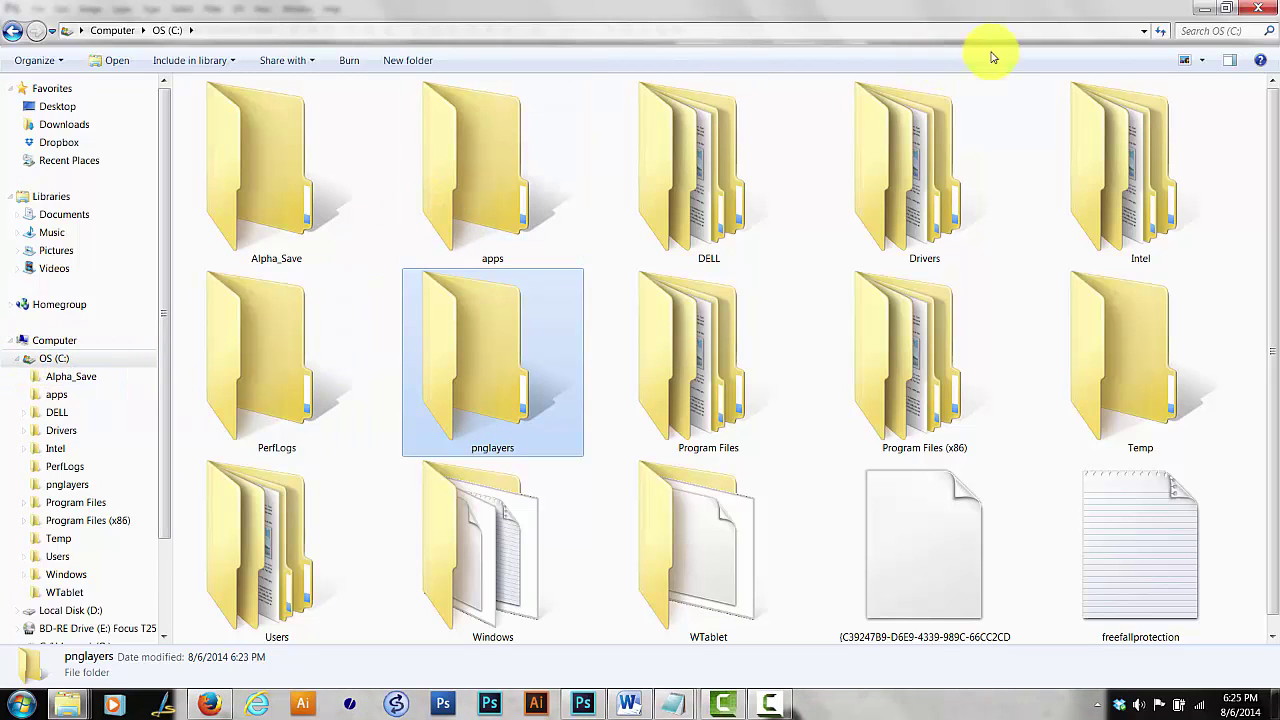
pyautogui.click(1270, 16)
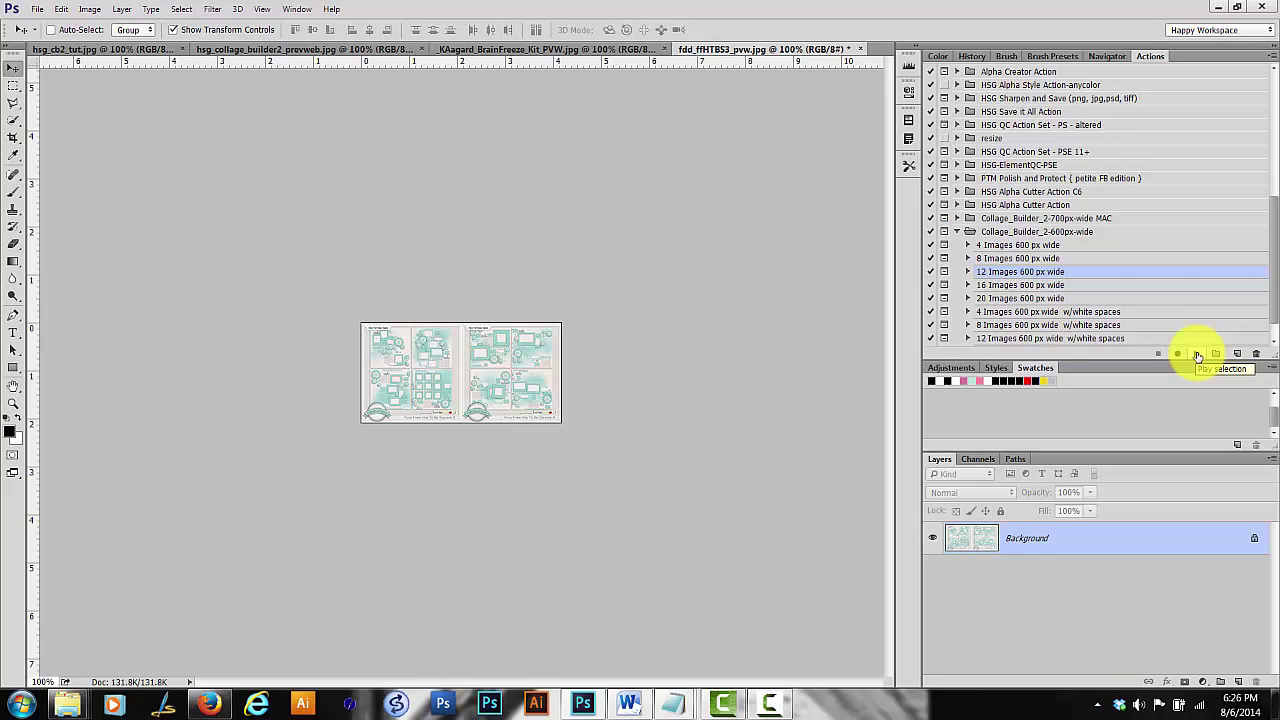
# - Run the 12 Images 600 px wide action and place the first four layout images from the Fiddle-Dee-Dee Designs folder
pyautogui.click(1198, 355)
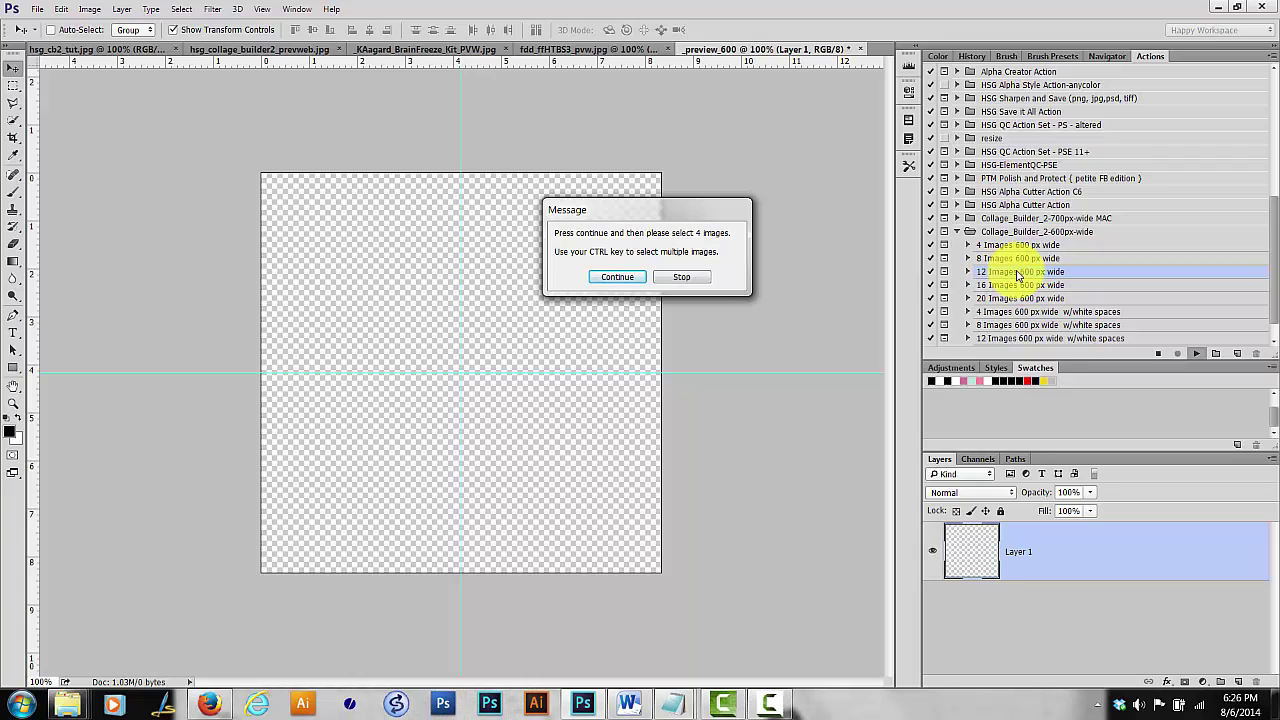
pyautogui.click(622, 278)
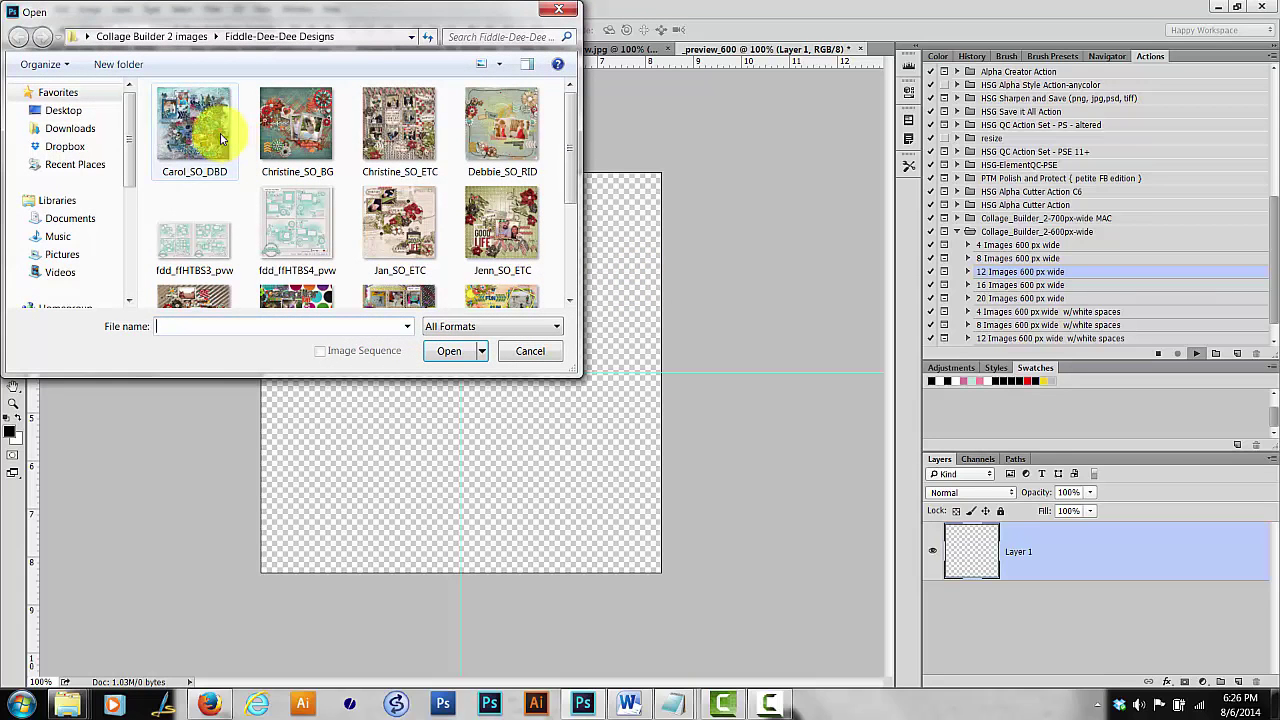
pyautogui.click(194, 125)
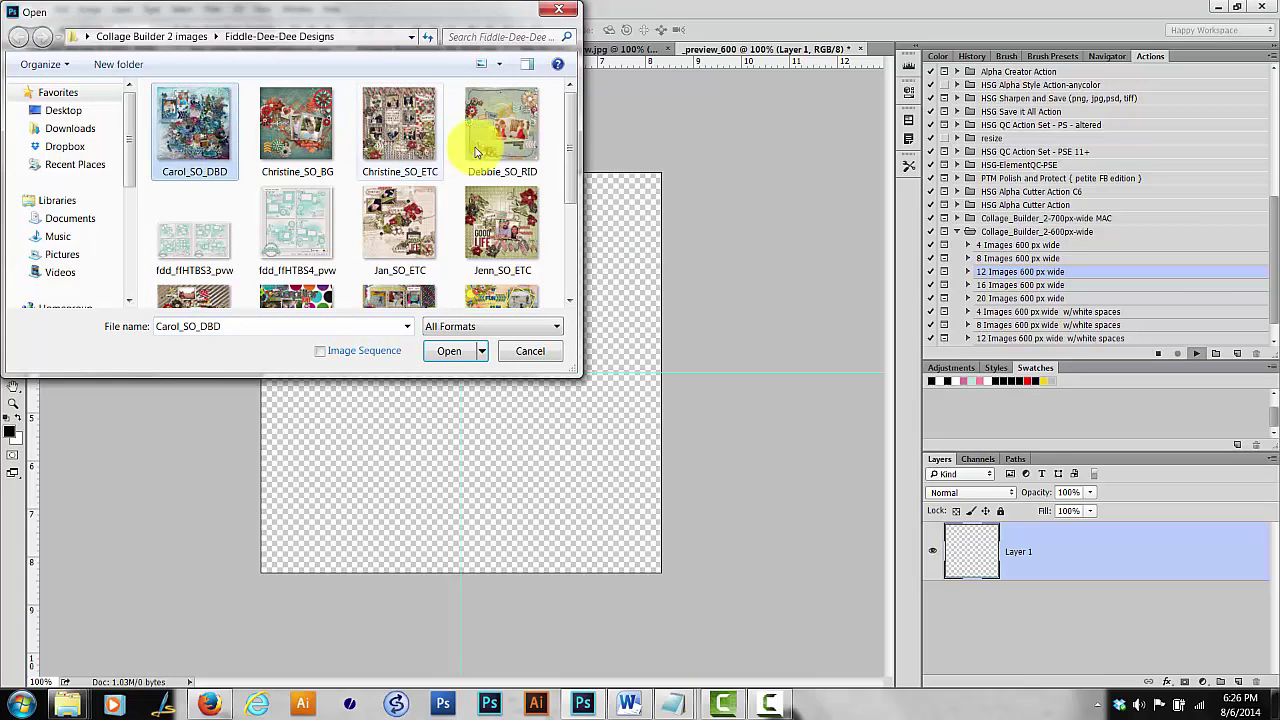
pyautogui.keyDown('shift'); pyautogui.click(525, 125); pyautogui.keyUp('shift')
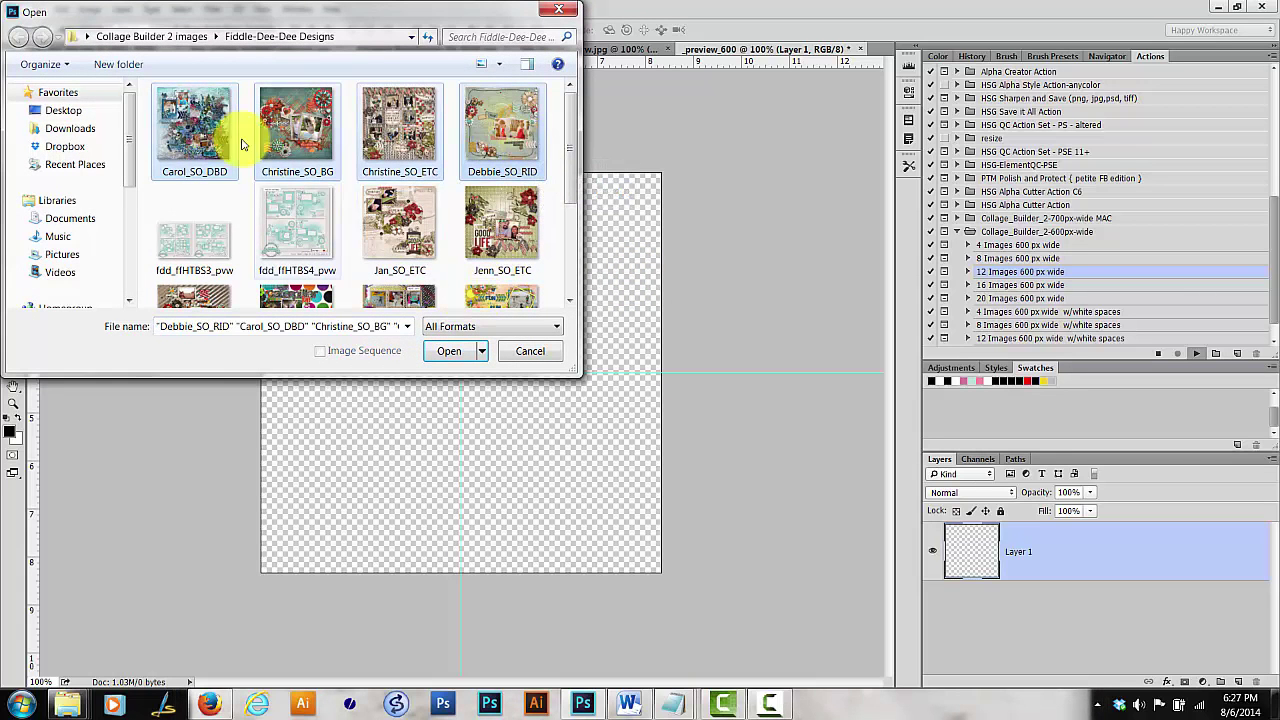
pyautogui.click(458, 349)
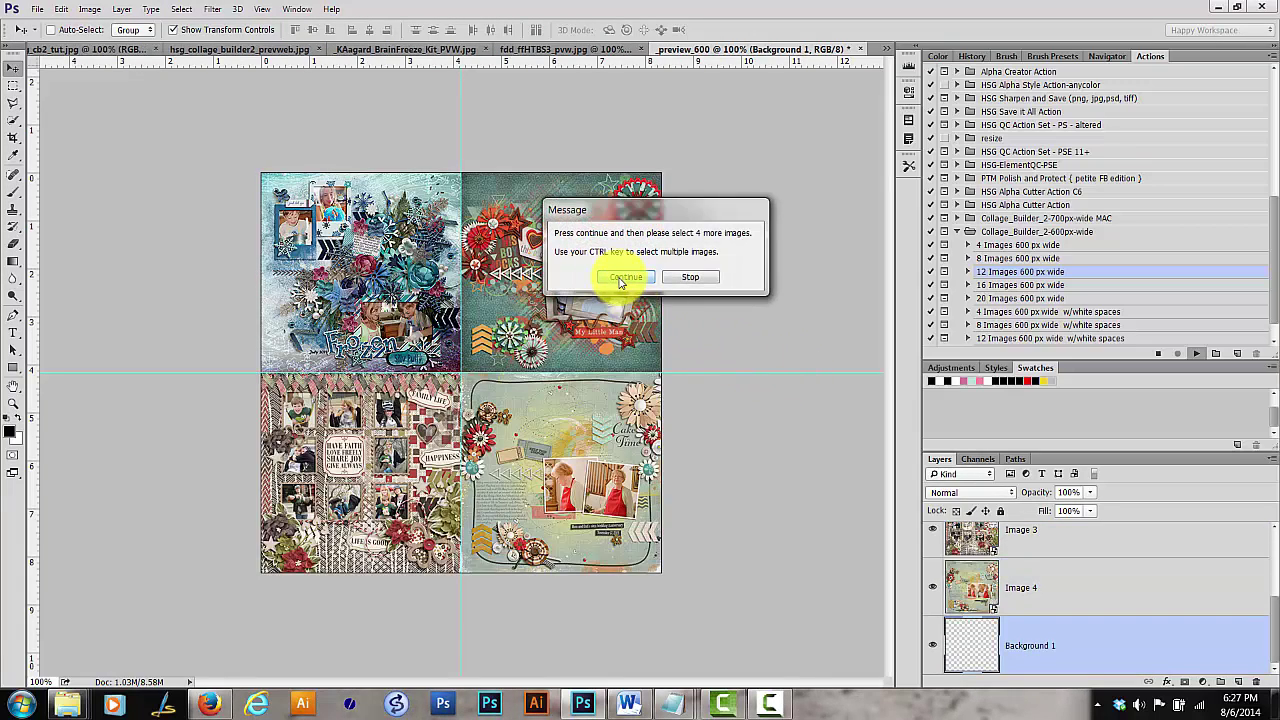
# - Continue the action and place the four consecutive layout images that follow the two fdd_ffHTBS template previews
pyautogui.click(620, 280)
pyautogui.click(425, 229)
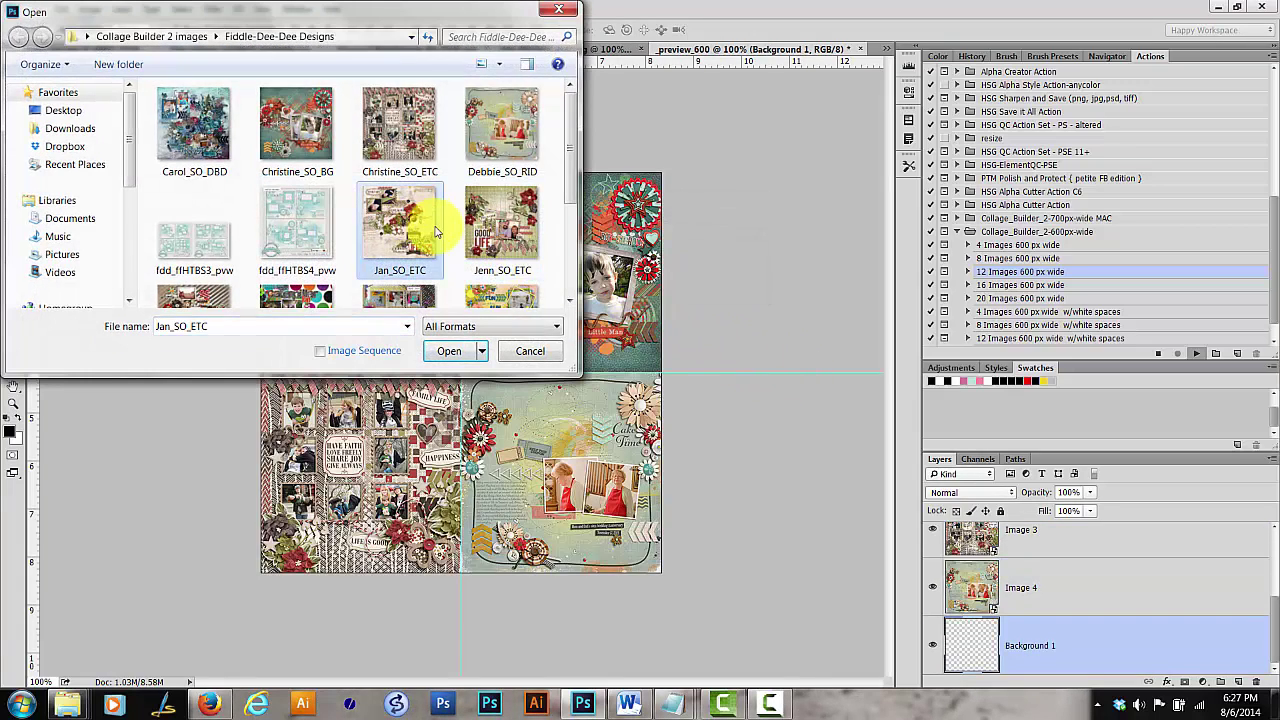
pyautogui.scroll(-1, 435, 232)
pyautogui.keyDown('shift'); pyautogui.click(300, 240); pyautogui.keyUp('shift')
pyautogui.click(462, 354)
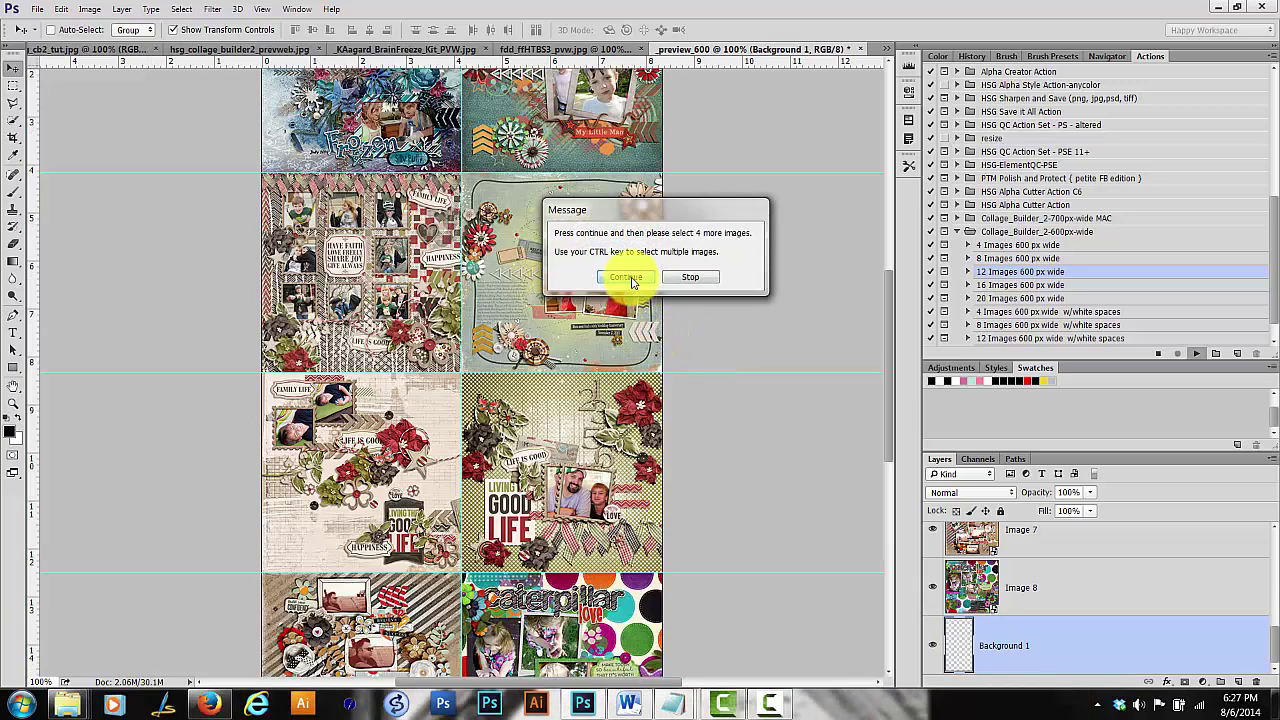
# - Continue the action and place the last four layout images in the Fiddle-Dee-Dee Designs folder
pyautogui.click(630, 280)
pyautogui.moveTo(571, 150); pyautogui.dragTo(566, 270)
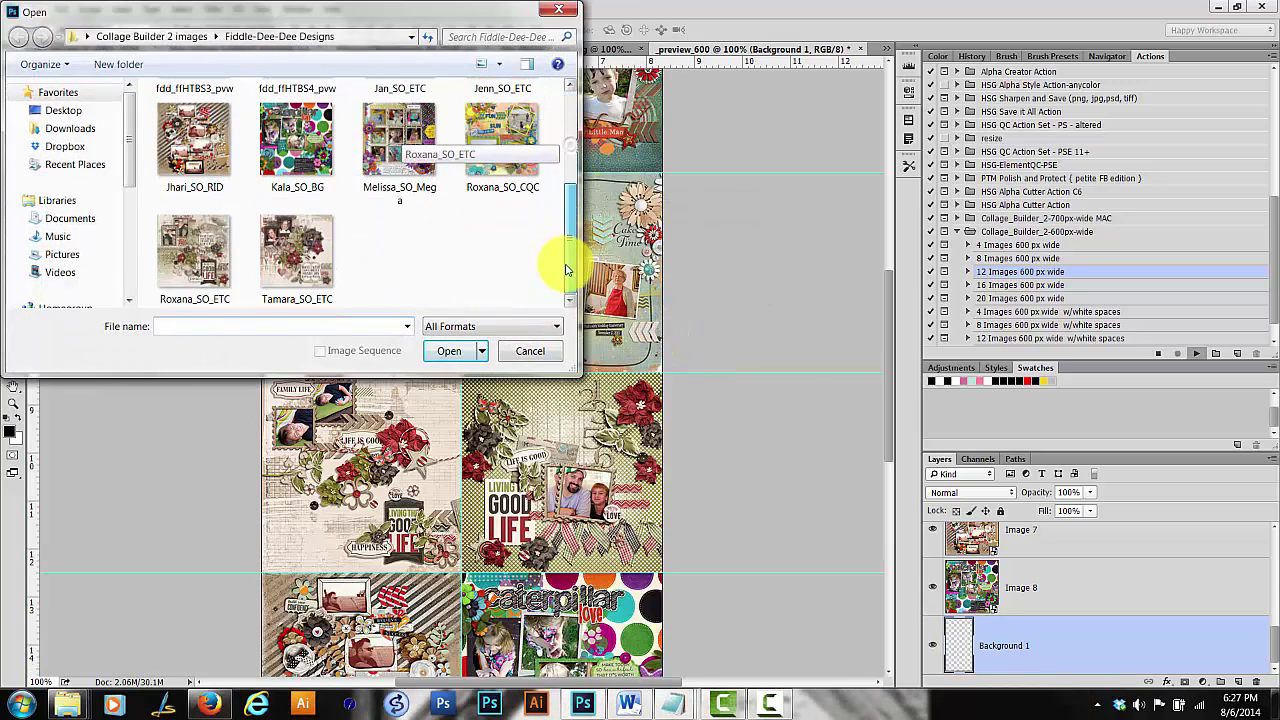
pyautogui.click(400, 150)
pyautogui.keyDown('shift'); pyautogui.click(320, 265); pyautogui.keyUp('shift')
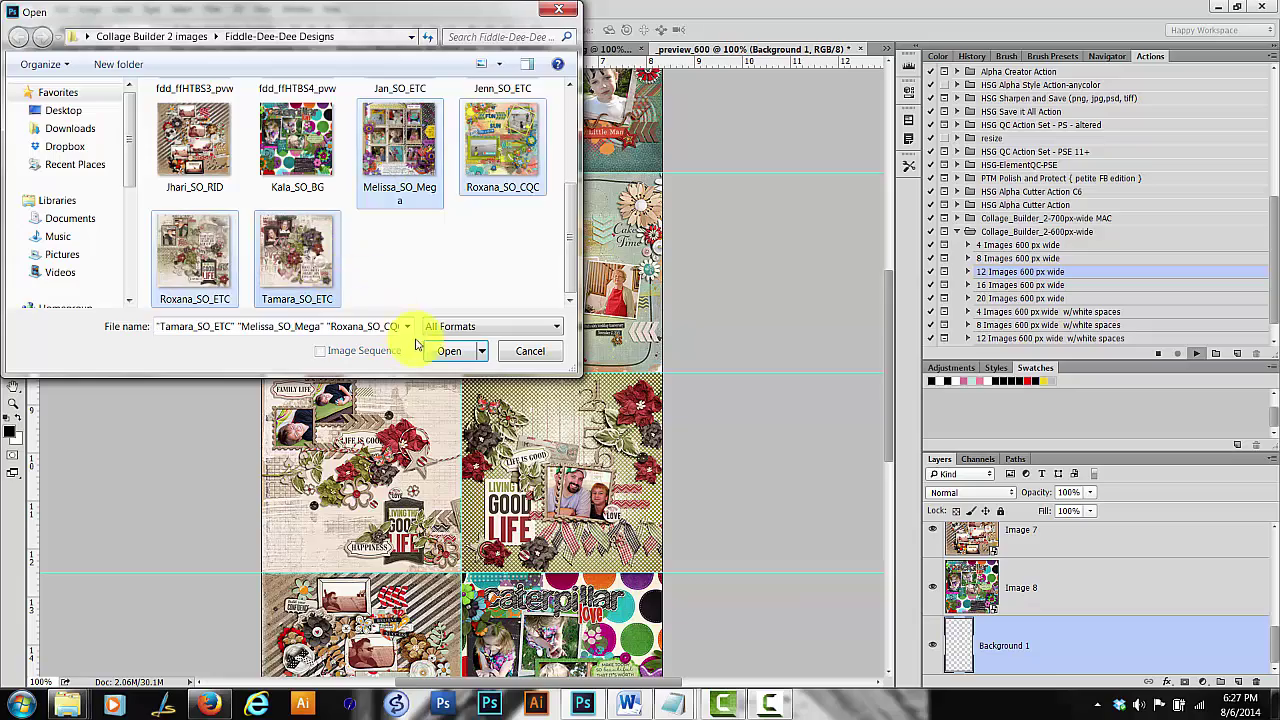
pyautogui.click(449, 351)
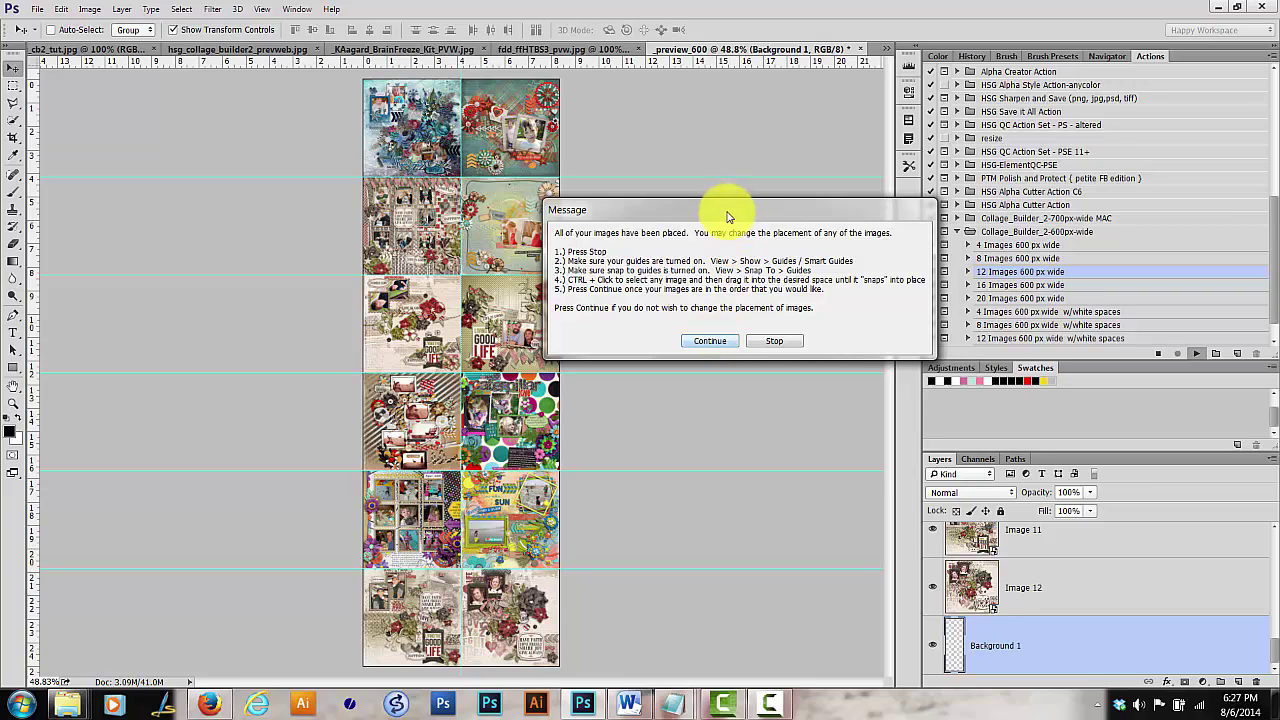
# - Stop the action at the placement message, and check that guides are shown and that snapping to guides is enabled
pyautogui.moveTo(716, 216); pyautogui.dragTo(827, 208)
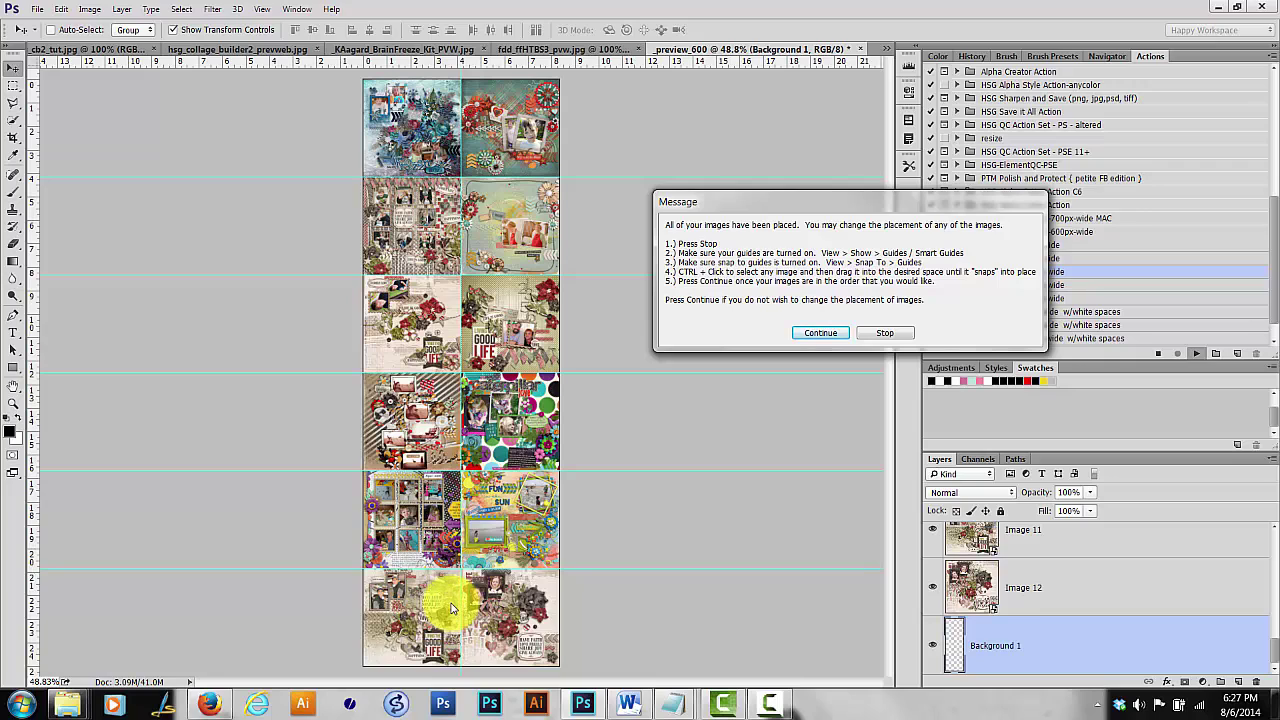
pyautogui.click(884, 334)
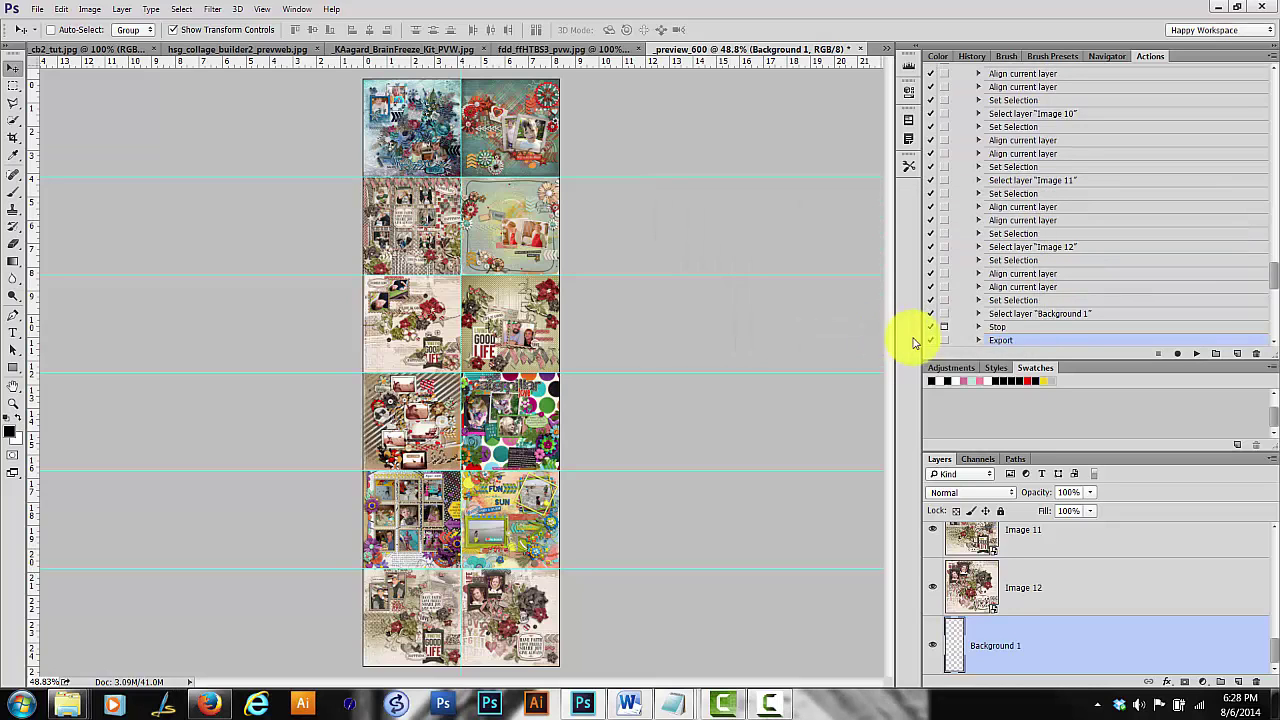
pyautogui.click(261, 10)
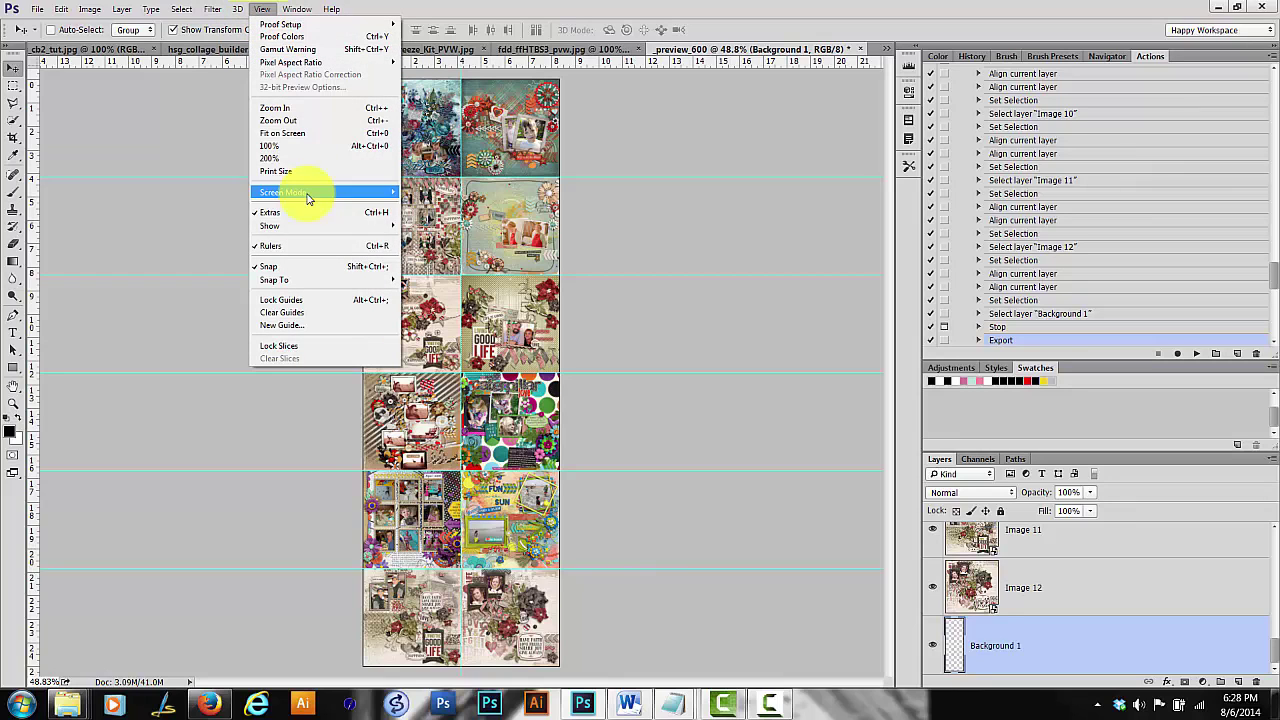
pyautogui.moveTo(333, 224)
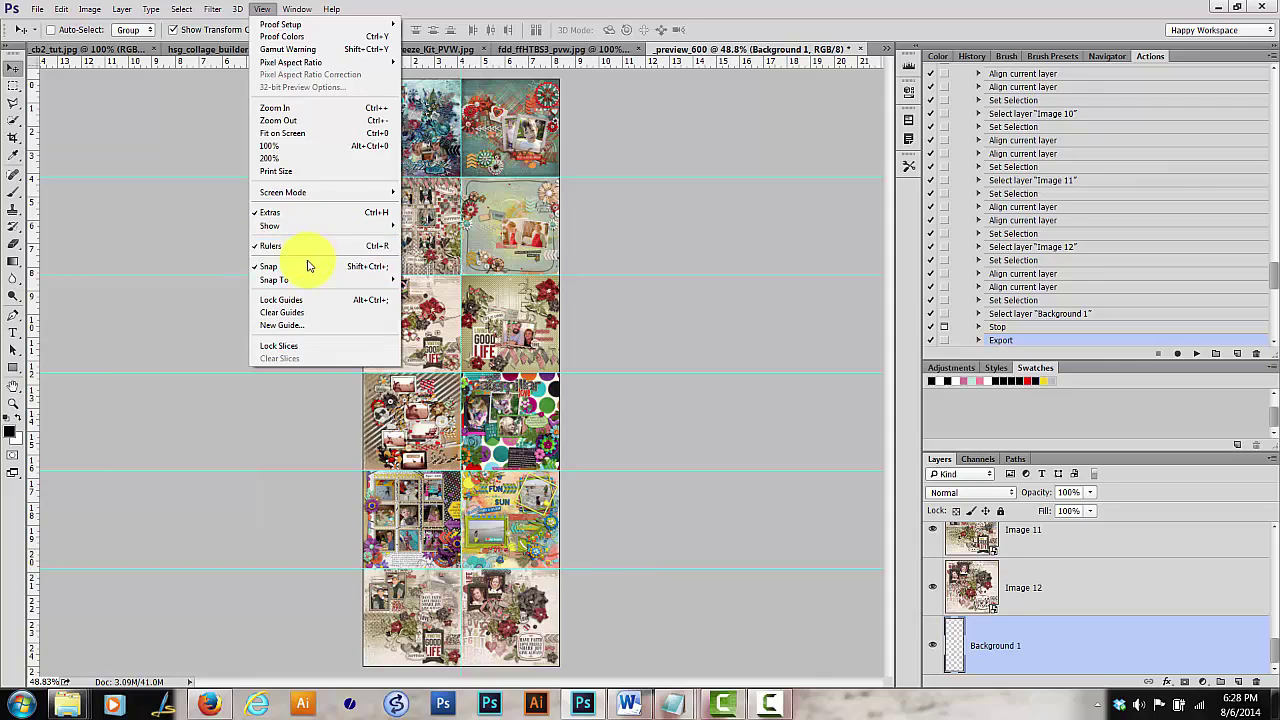
pyautogui.moveTo(306, 280)
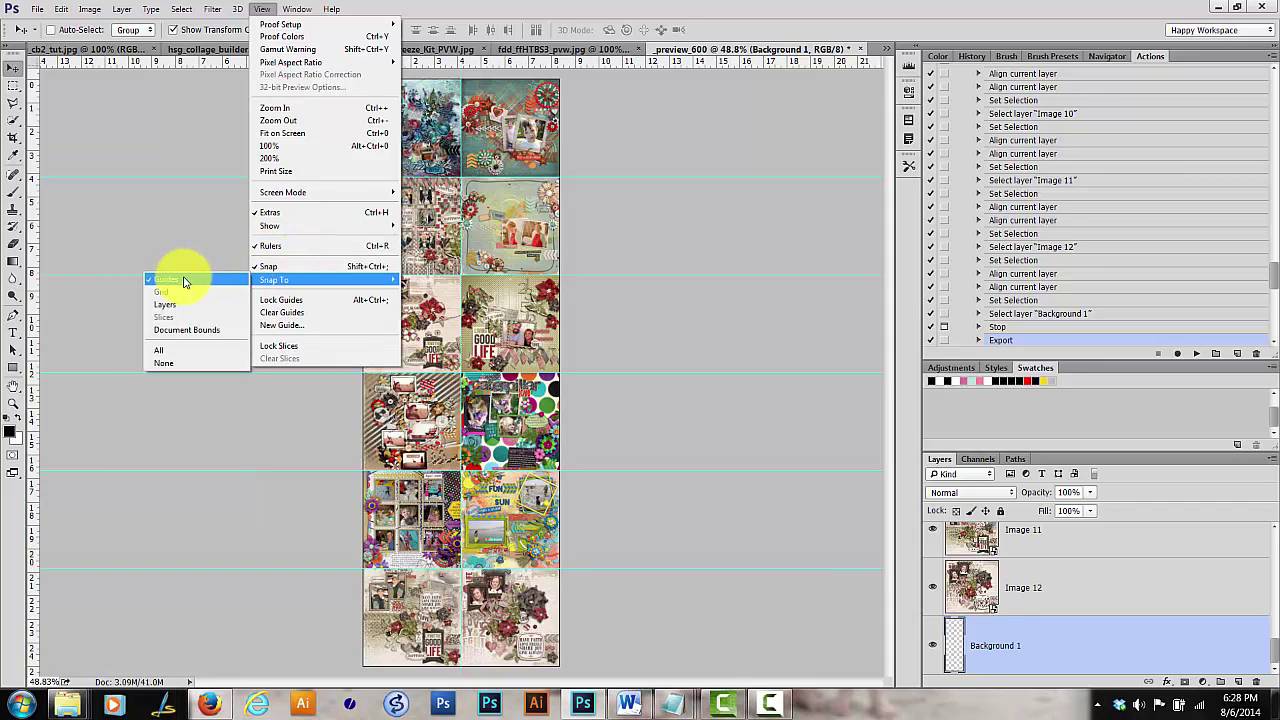
pyautogui.click(424, 10)
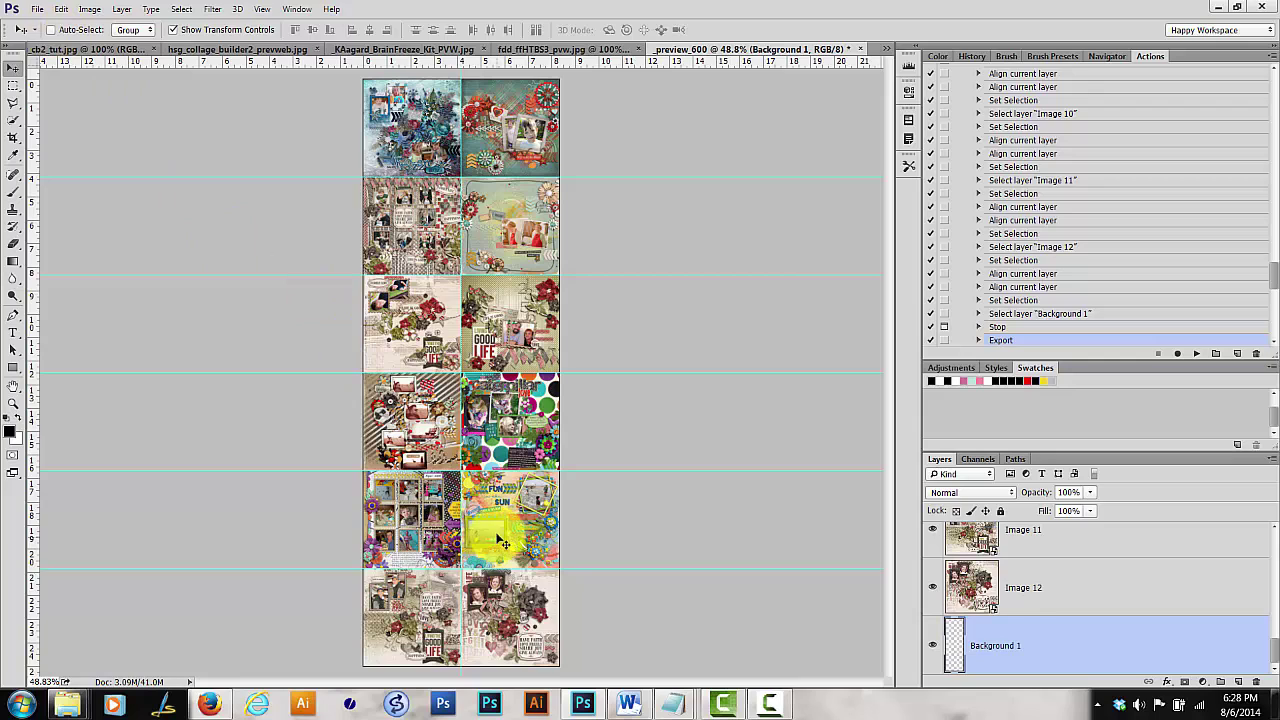
# - Select Image 12 in the collage's last row, trying Auto-Select on Image 7 and Image 12 before switching it off
pyautogui.keyDown('ctrl'); pyautogui.click(515, 615); pyautogui.keyUp('ctrl')
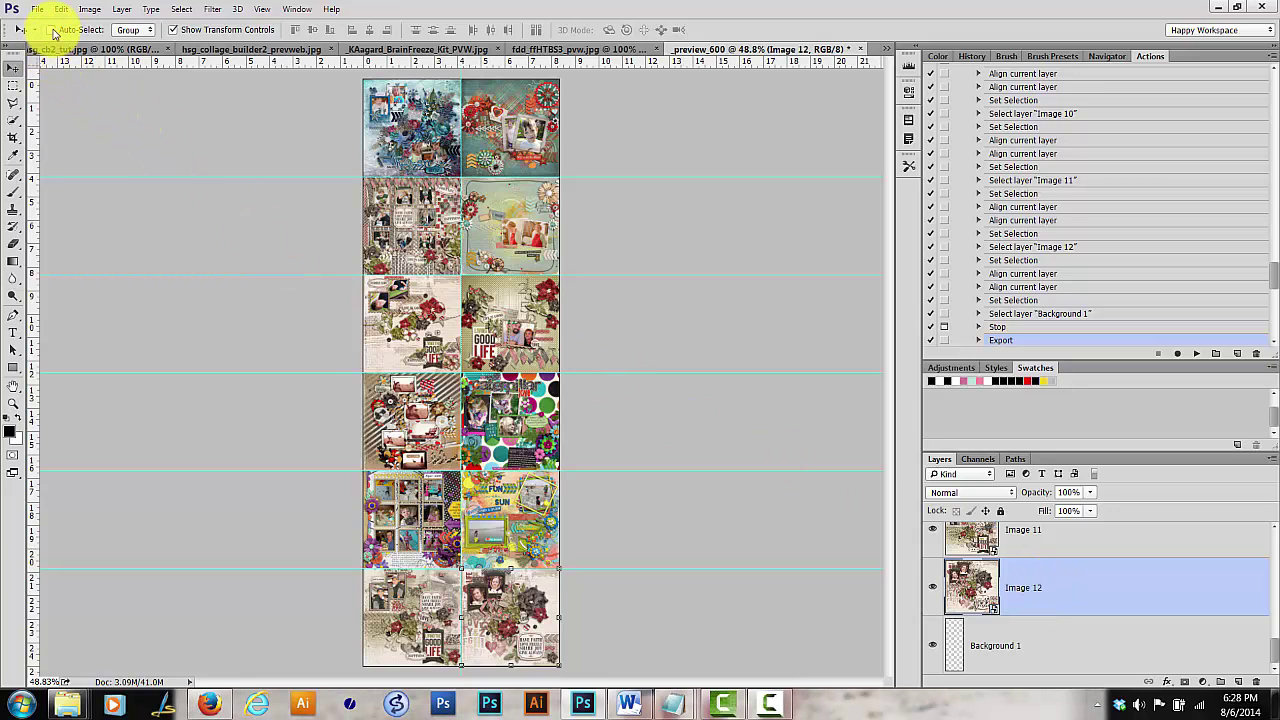
pyautogui.click(52, 30)
pyautogui.click(388, 414)
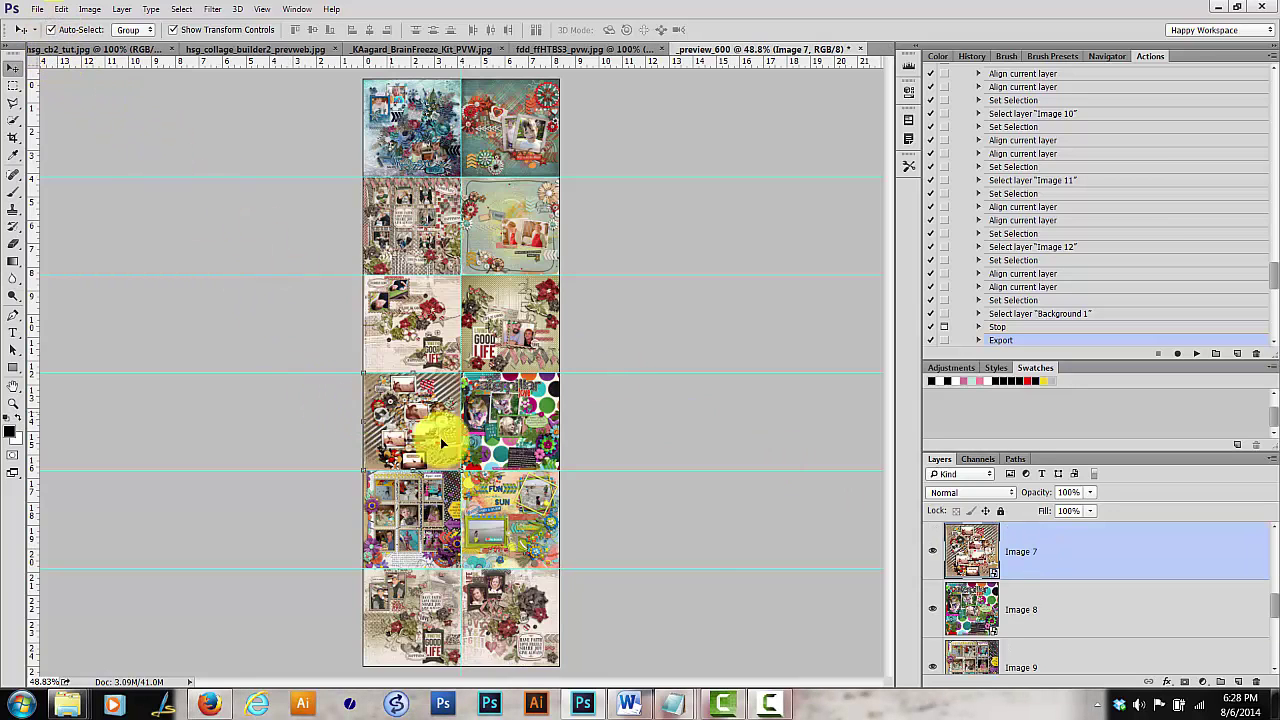
pyautogui.click(531, 607)
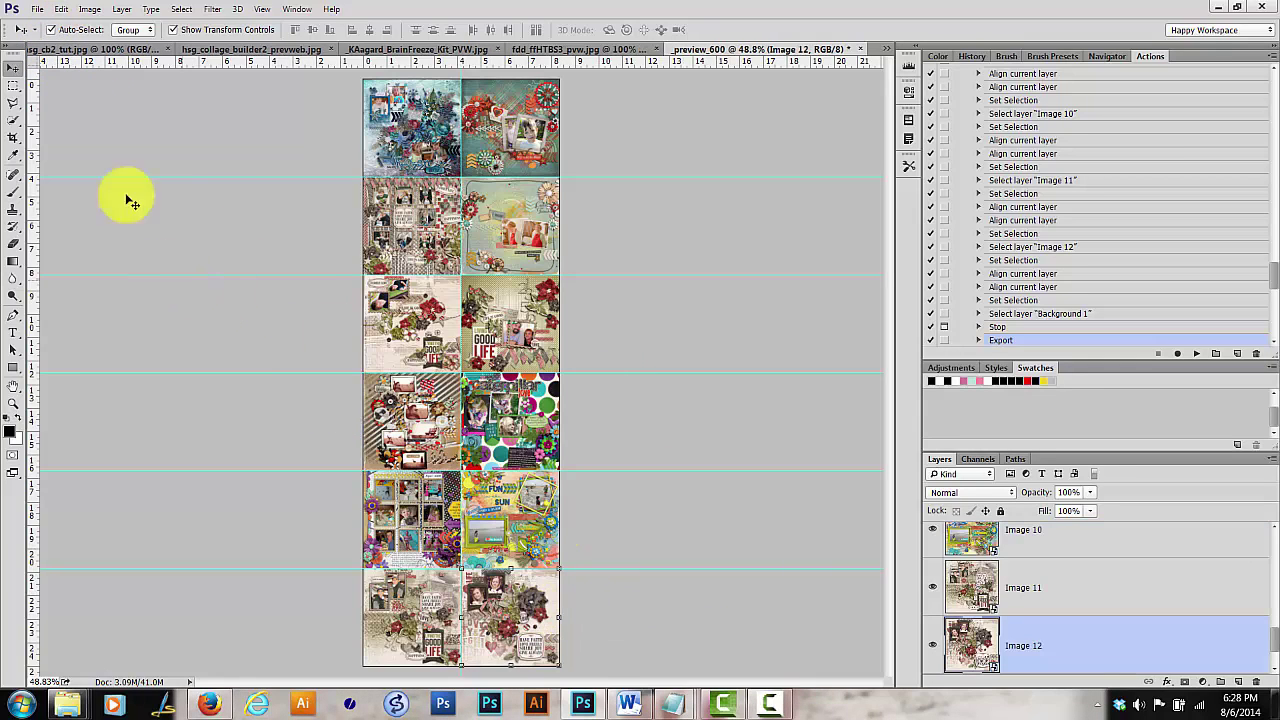
pyautogui.click(52, 30)
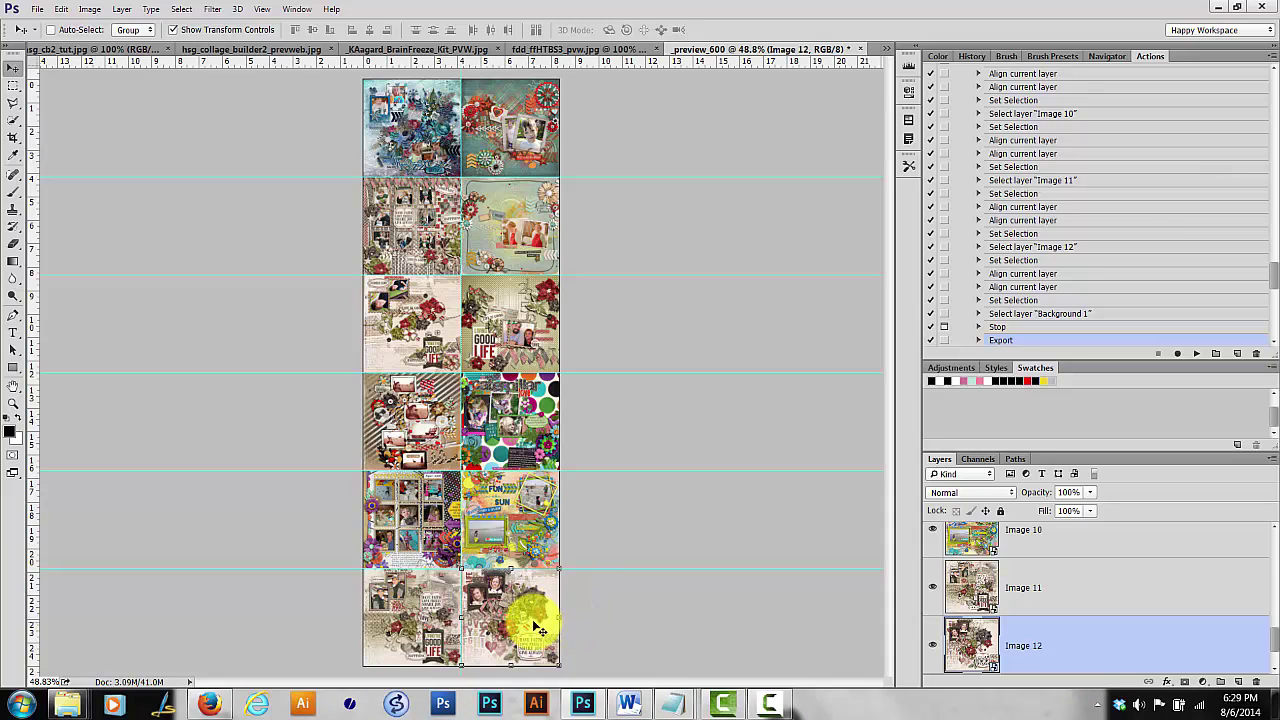
# - Swap Image 12 from the last row with Image 8 in the fourth row, snapping both into the guide spaces
pyautogui.moveTo(520, 606); pyautogui.dragTo(523, 416)
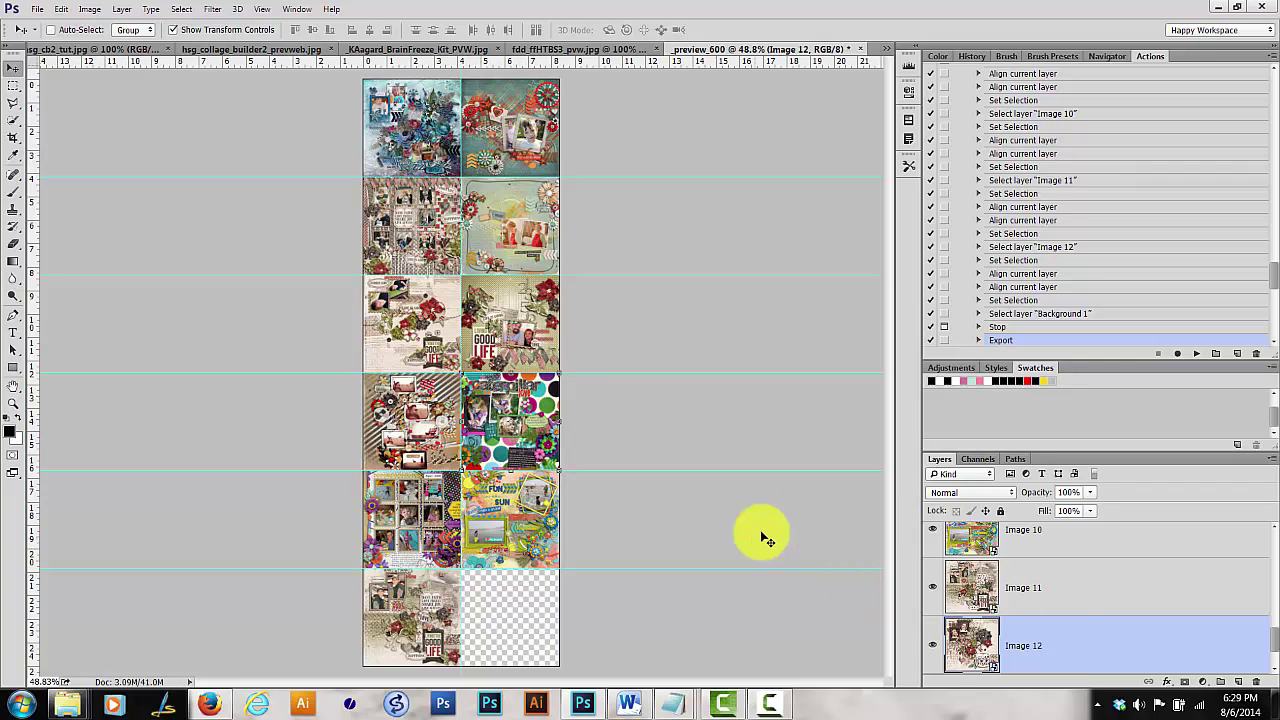
pyautogui.keyDown('ctrl'); pyautogui.click(527, 458); pyautogui.keyUp('ctrl')
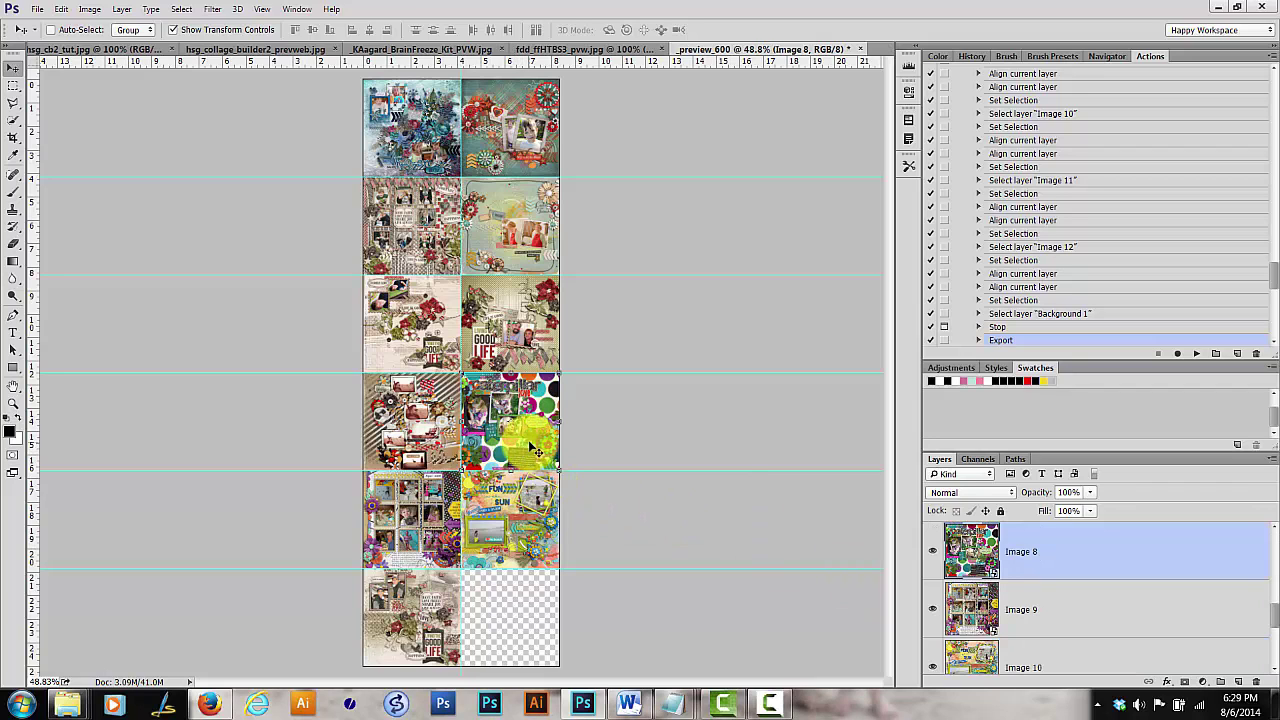
pyautogui.moveTo(537, 450); pyautogui.dragTo(530, 643)
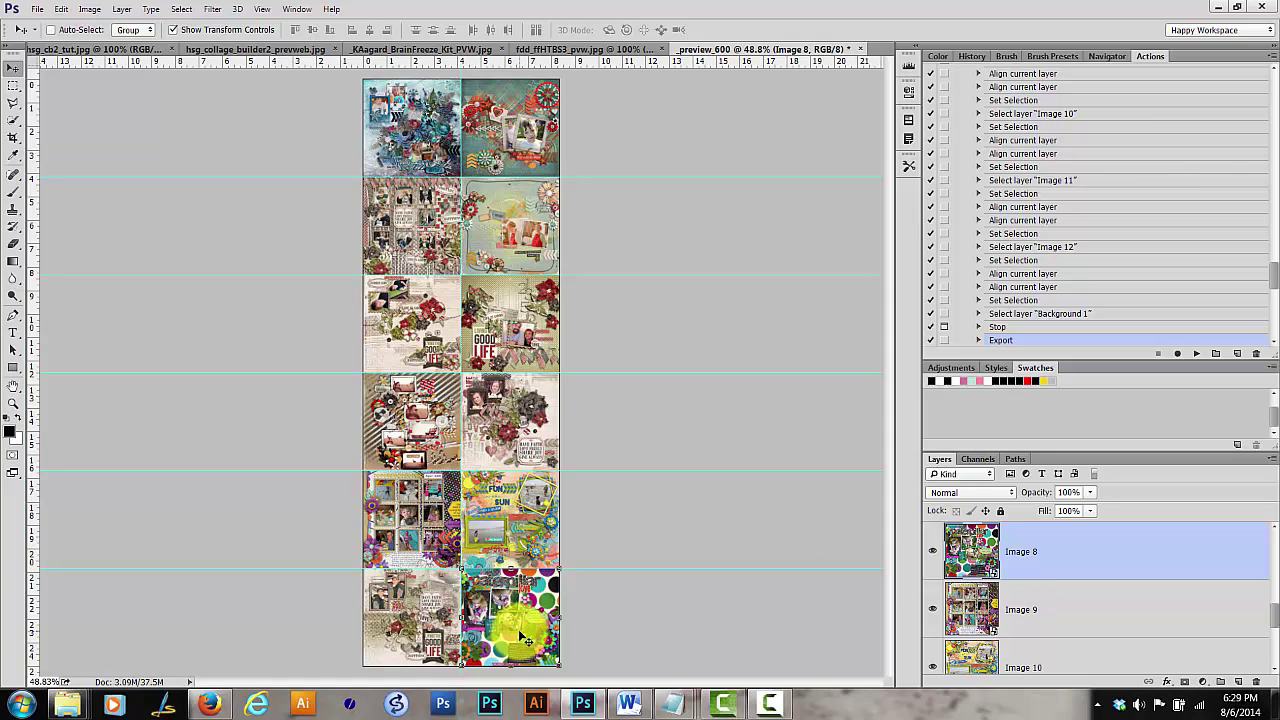
pyautogui.moveTo(520, 636); pyautogui.dragTo(537, 624)
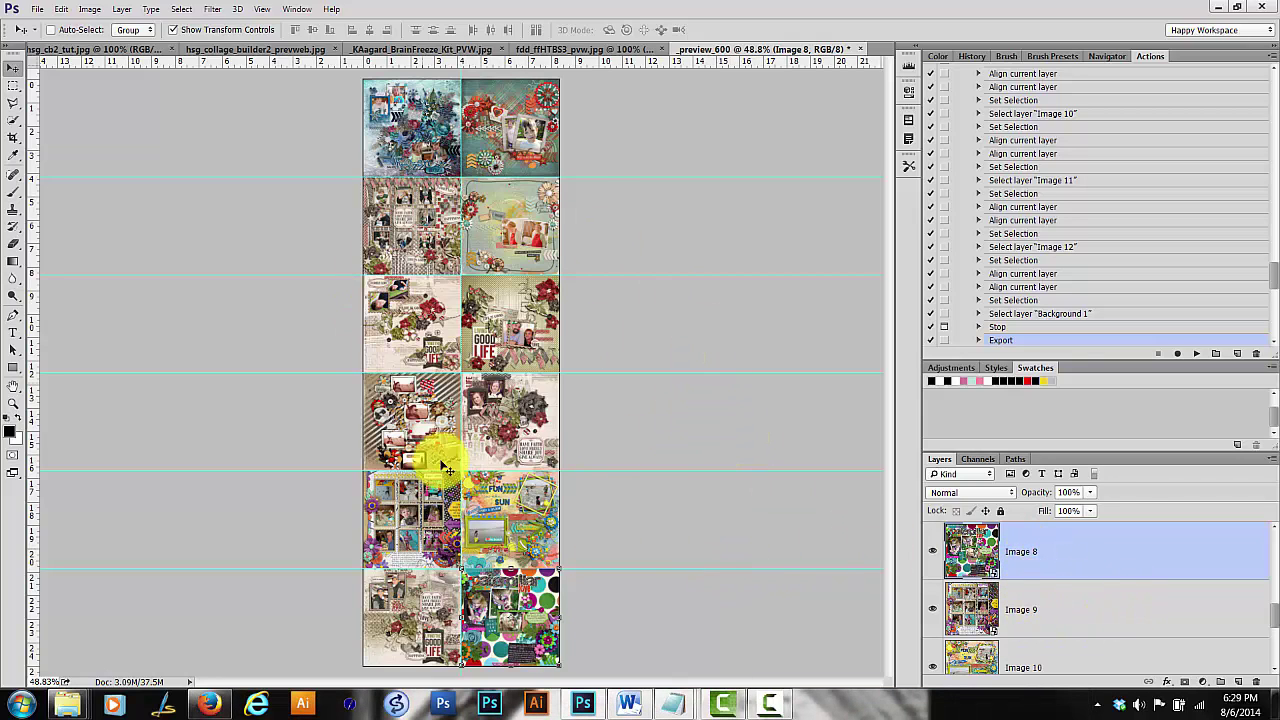
# - Resume the action to export and save the rearranged collage, and open the pnglayers folder in Windows Explorer
pyautogui.click(1195, 354)
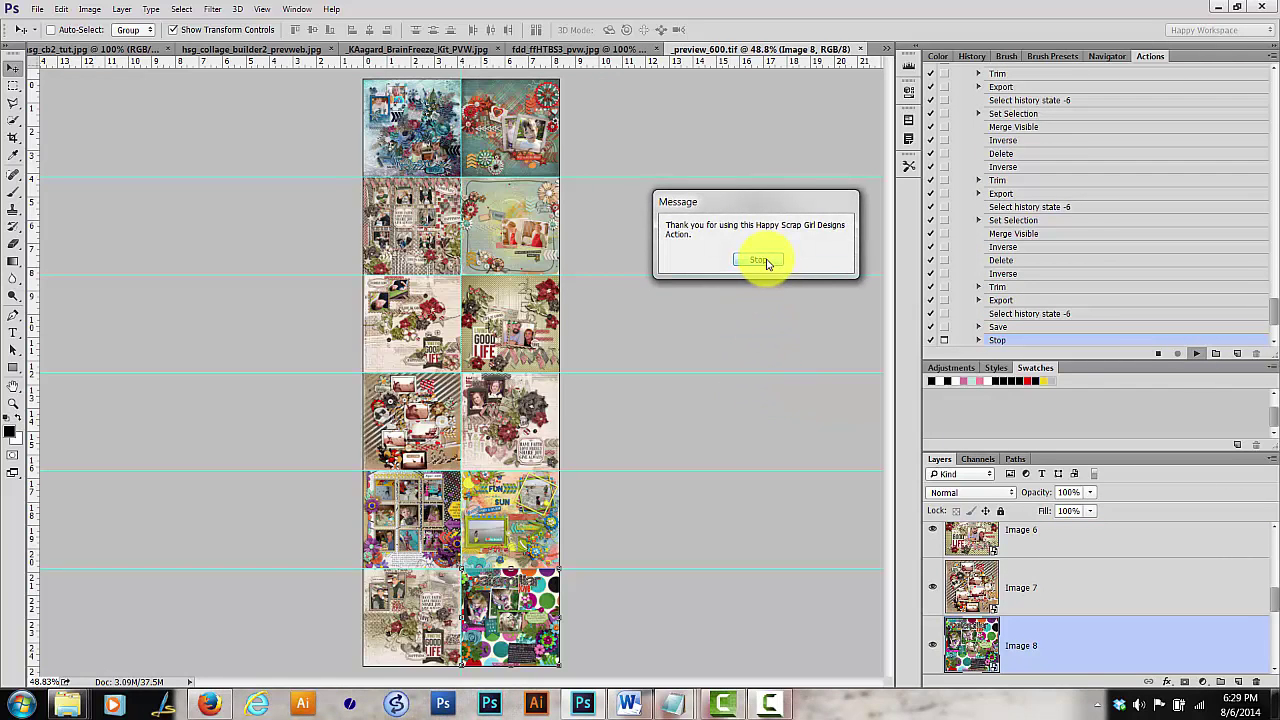
pyautogui.click(760, 260)
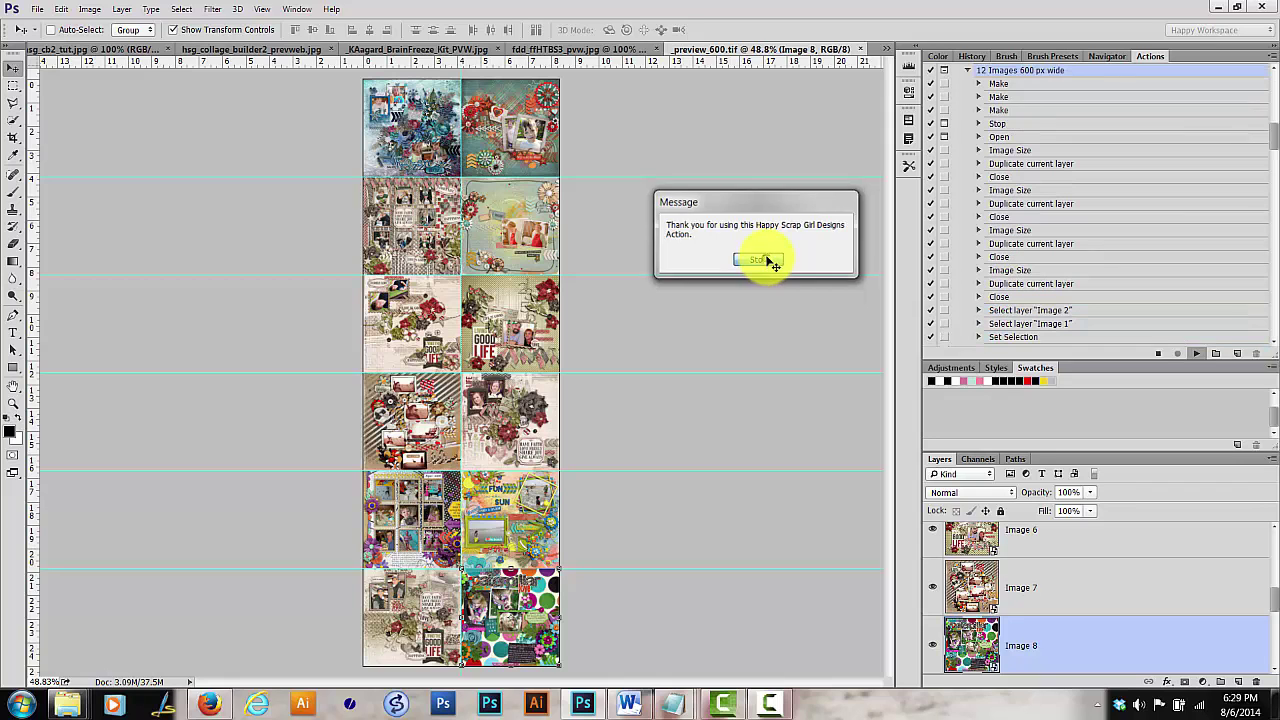
pyautogui.moveTo(78, 708)
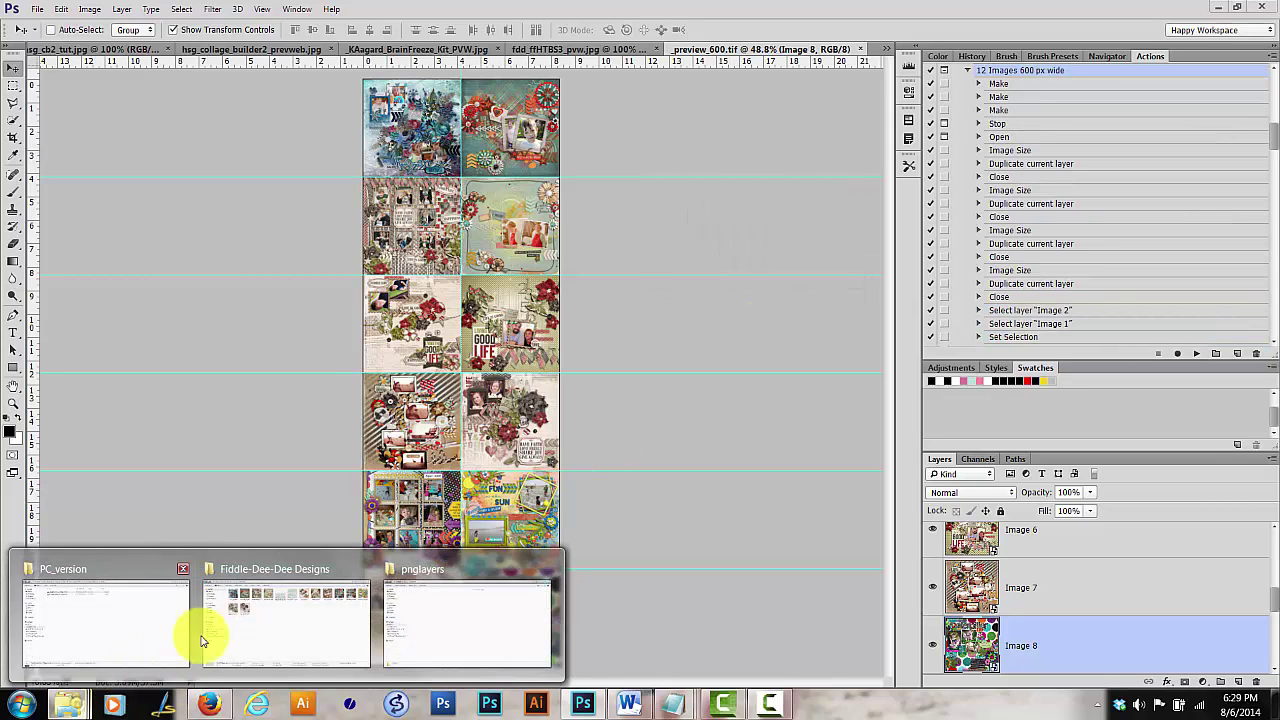
pyautogui.click(451, 617)
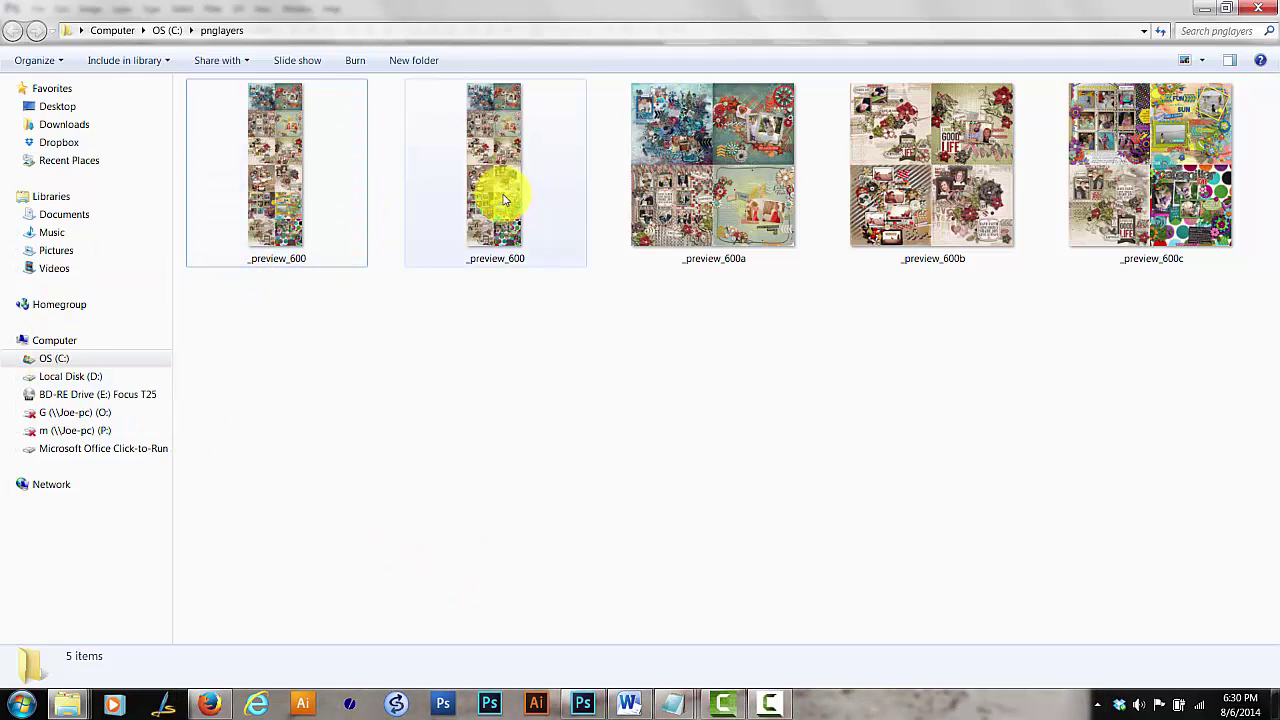
# - Examine the exported full-length _preview_600 JPG and TIF files and the split previews _preview_600a, _preview_600b and _preview_600c
pyautogui.click(296, 208)
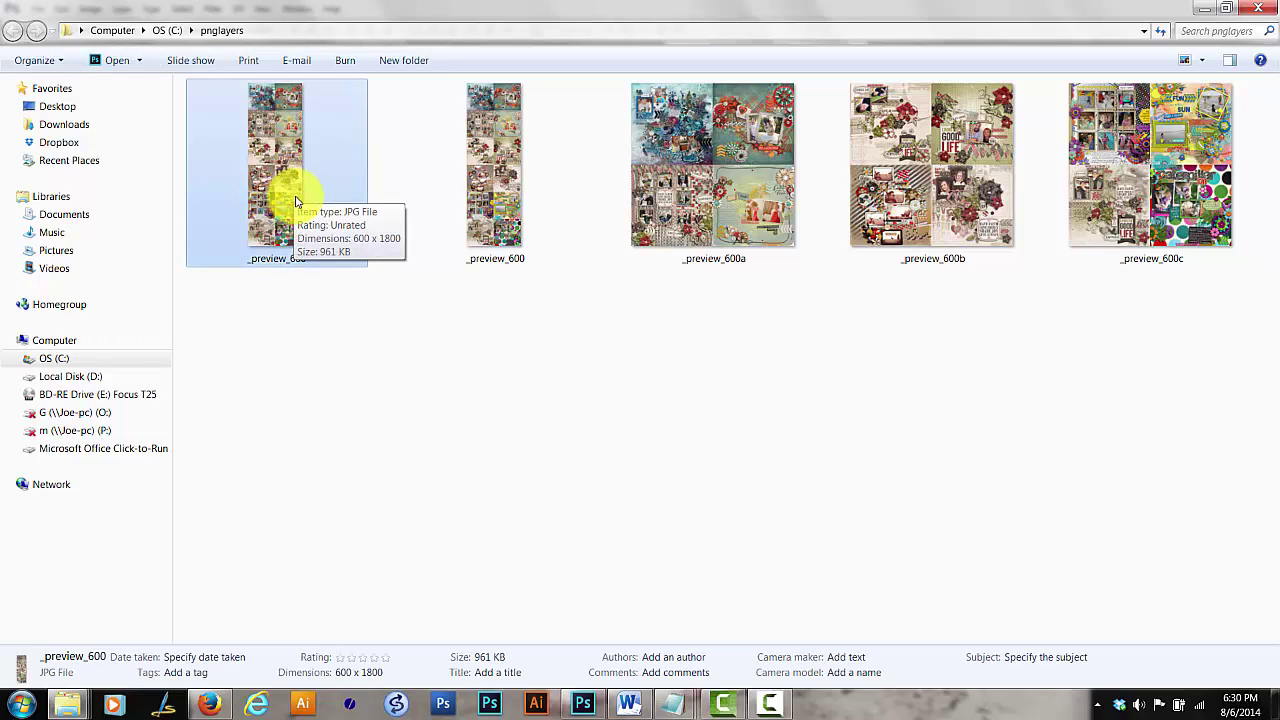
pyautogui.click(509, 208)
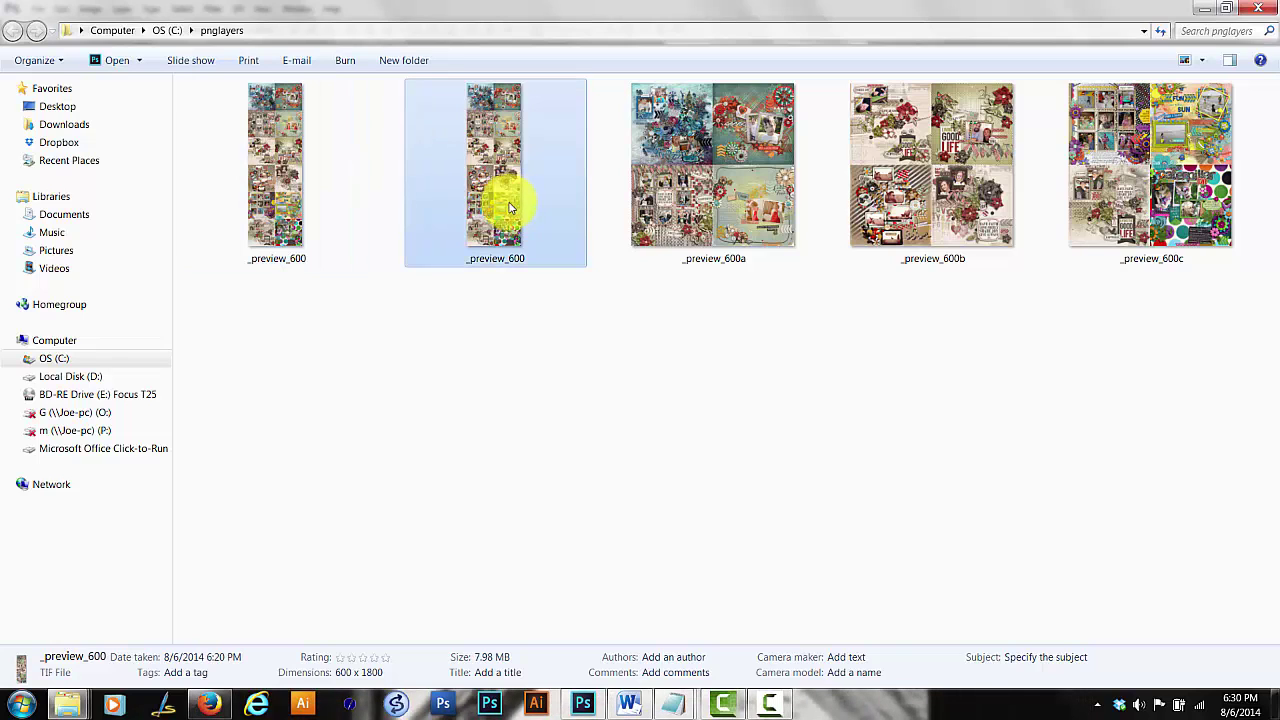
pyautogui.click(716, 226)
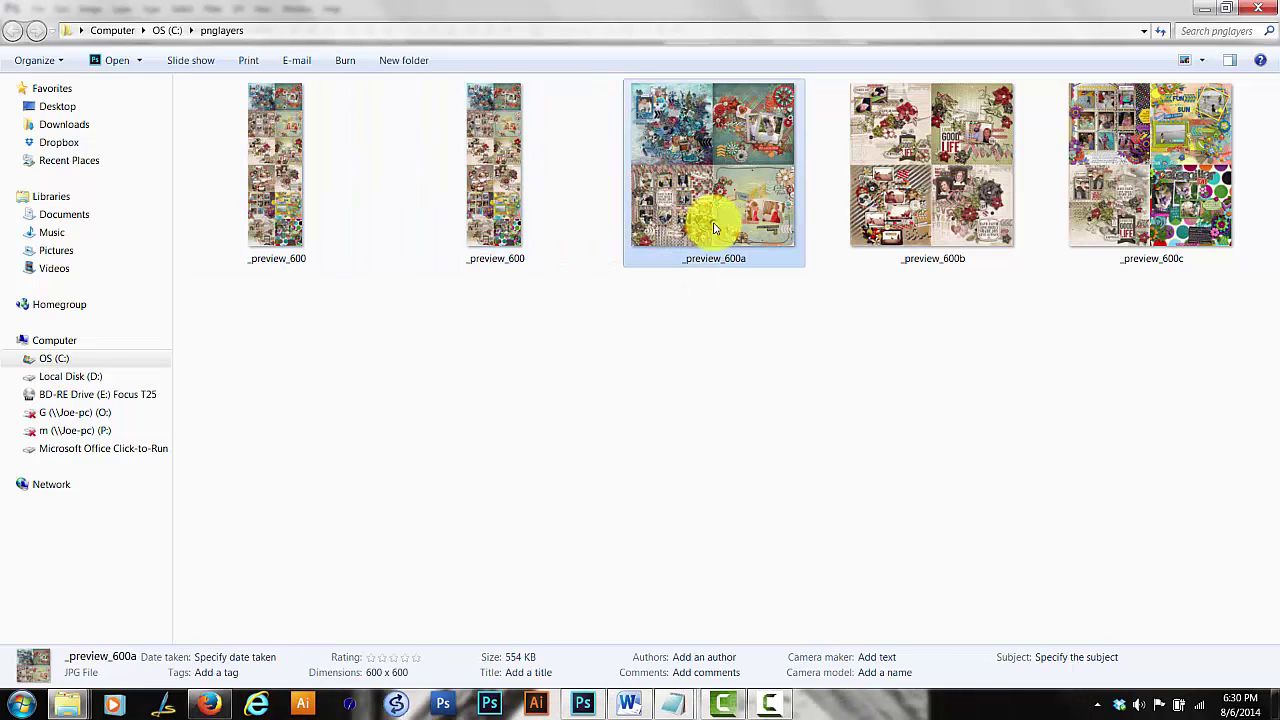
pyautogui.click(957, 215)
pyautogui.click(1178, 232)
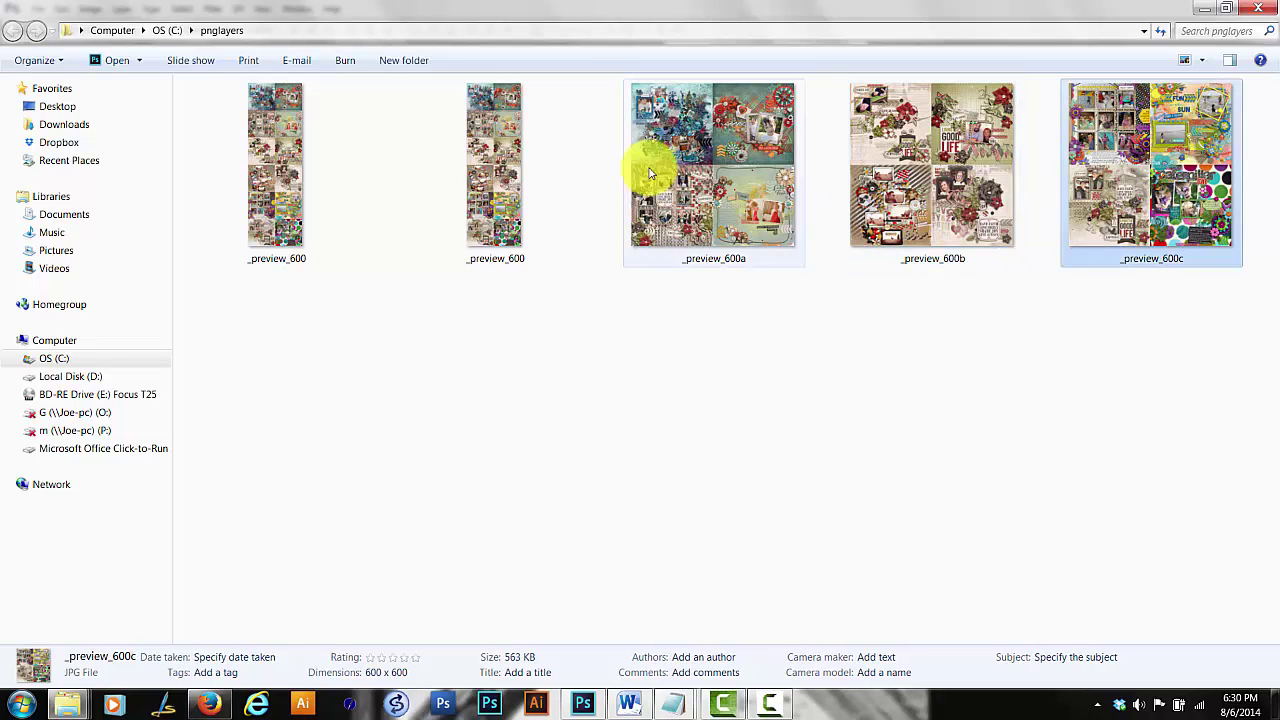
# - Delete all the preview files from the pnglayers folder and minimize its window to return to Photoshop
pyautogui.click(296, 156)
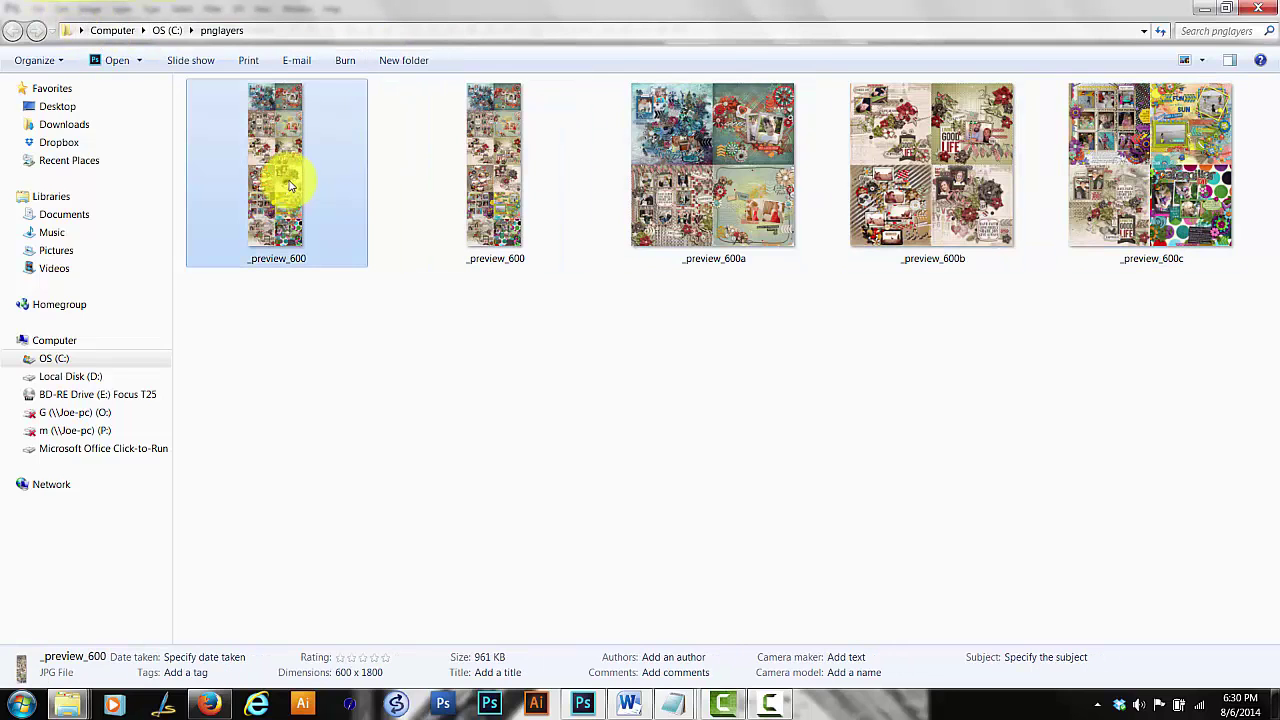
pyautogui.hotkey('ctrl', 'a')
pyautogui.press('Delete')
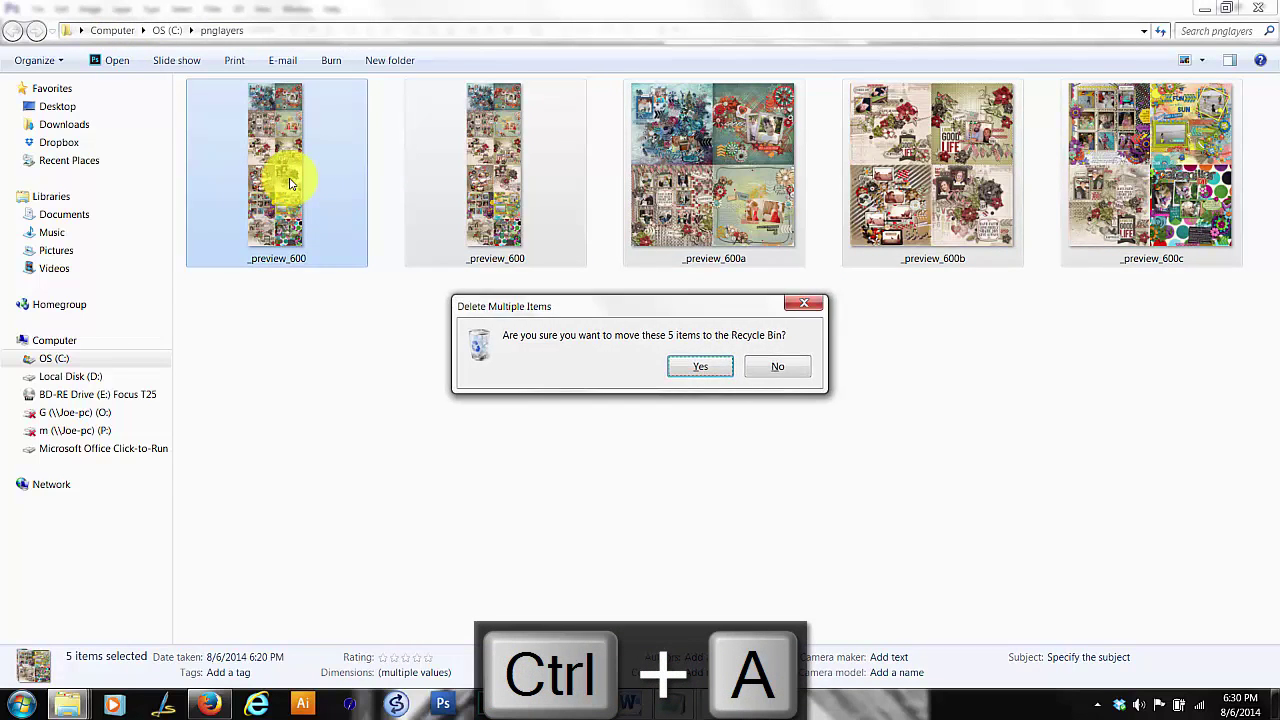
pyautogui.press('Return')
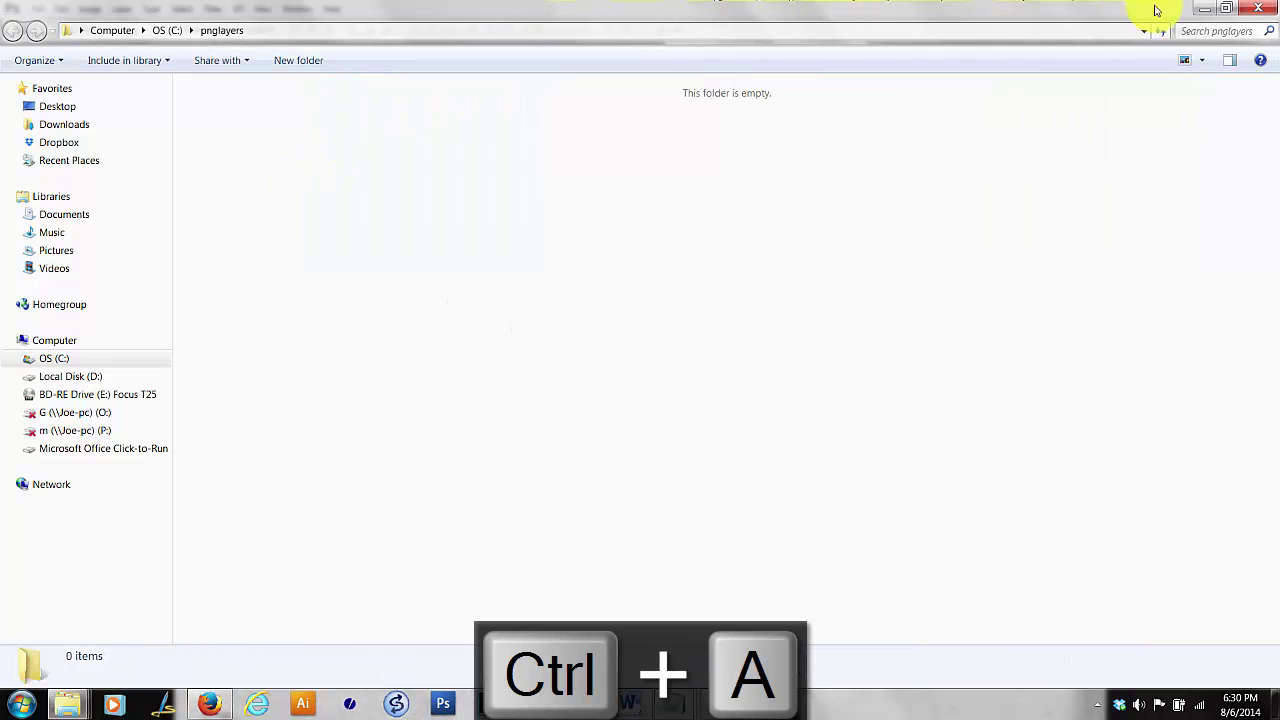
pyautogui.click(1203, 8)
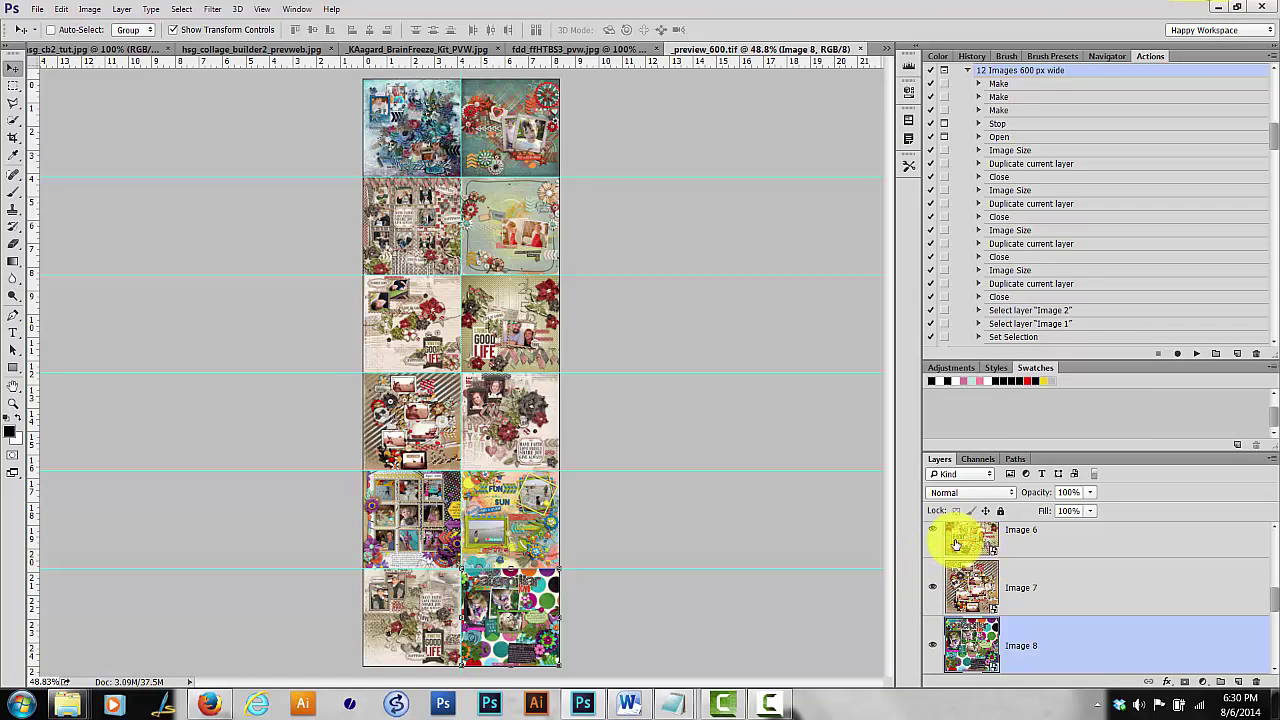
# - Close _preview_600.tif and fdd_ffHTBS3_pvw.jpg without saving changes, and collapse the 12 Images 600 px wide action
pyautogui.hotkey('ctrl', 'w')
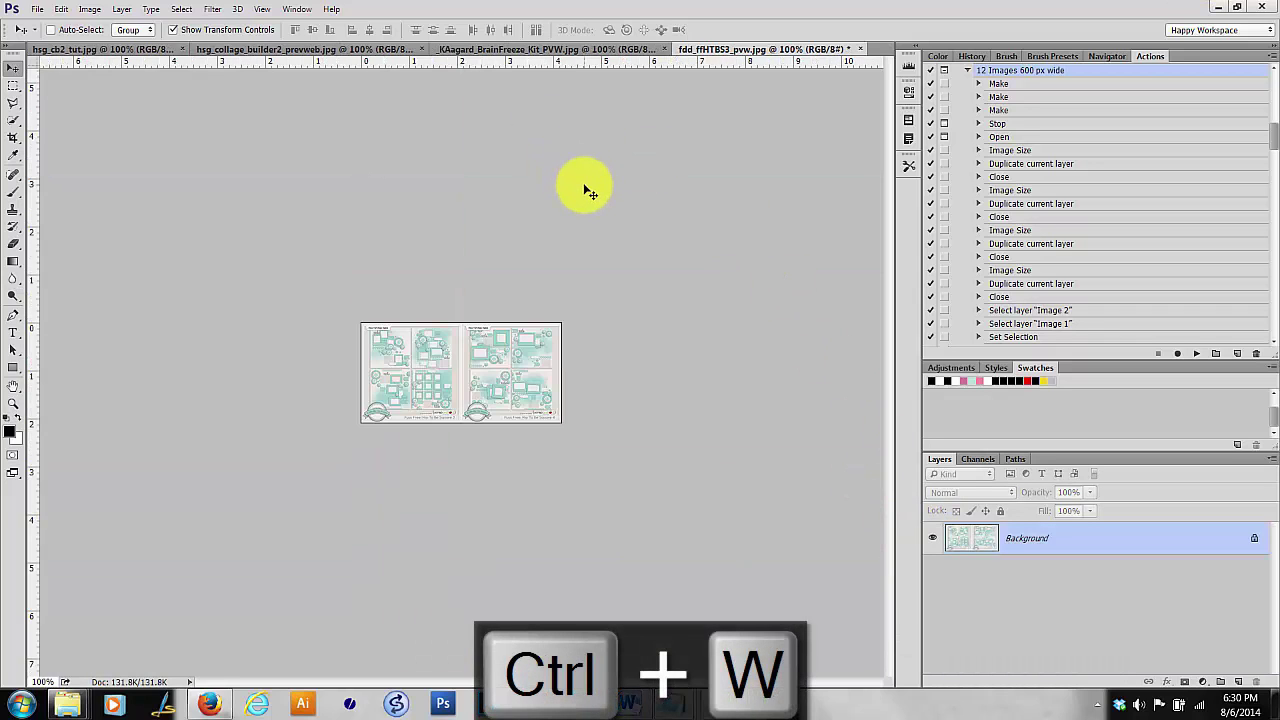
pyautogui.hotkey('ctrl', 'w')
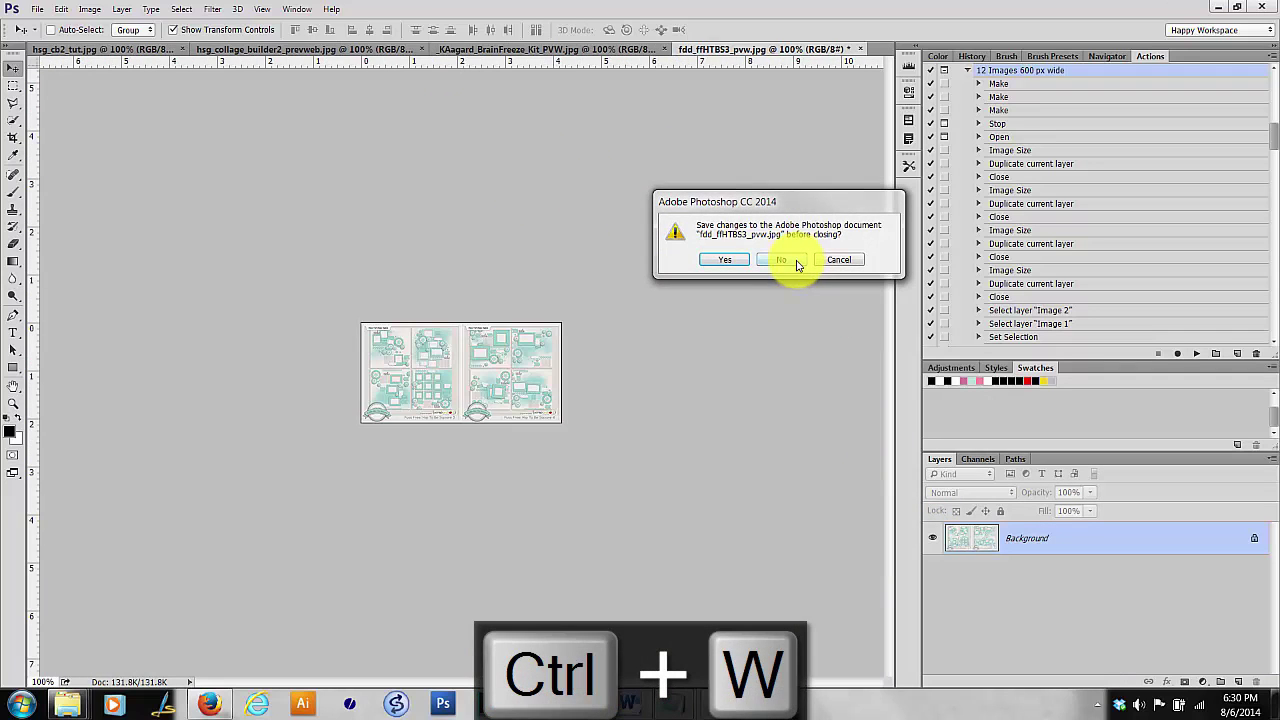
pyautogui.click(796, 262)
pyautogui.click(529, 49)
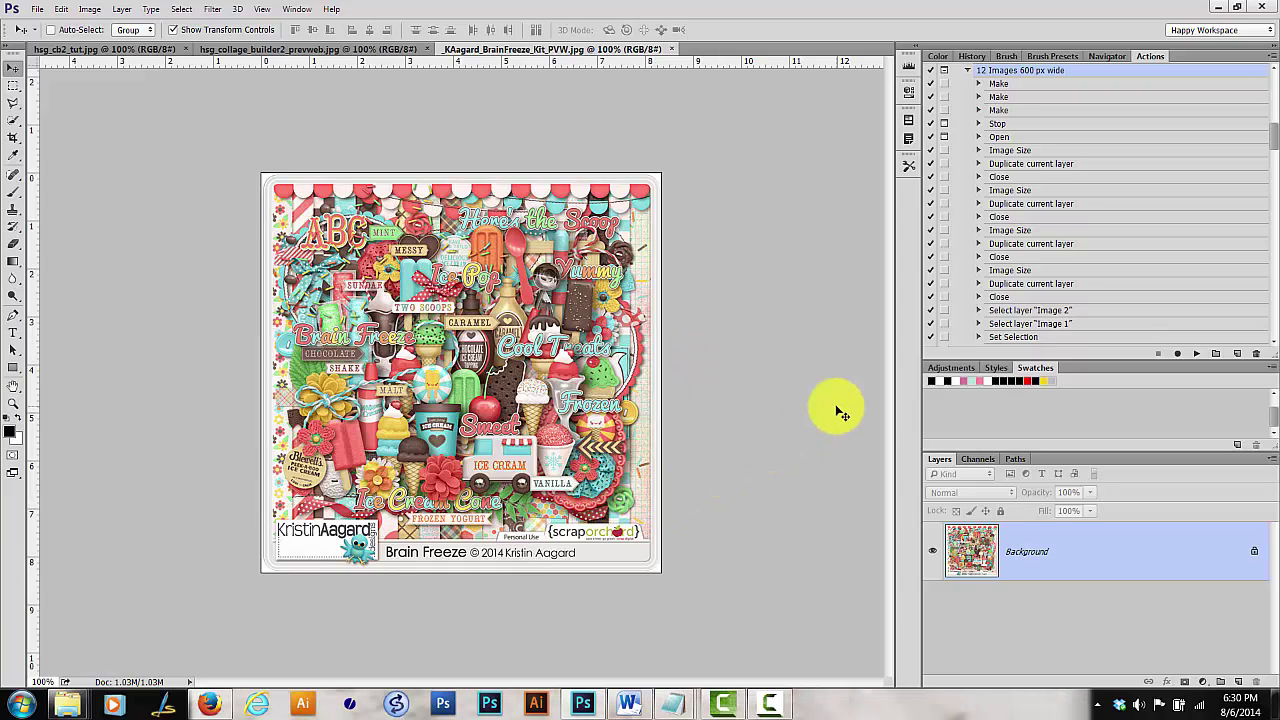
pyautogui.click(968, 72)
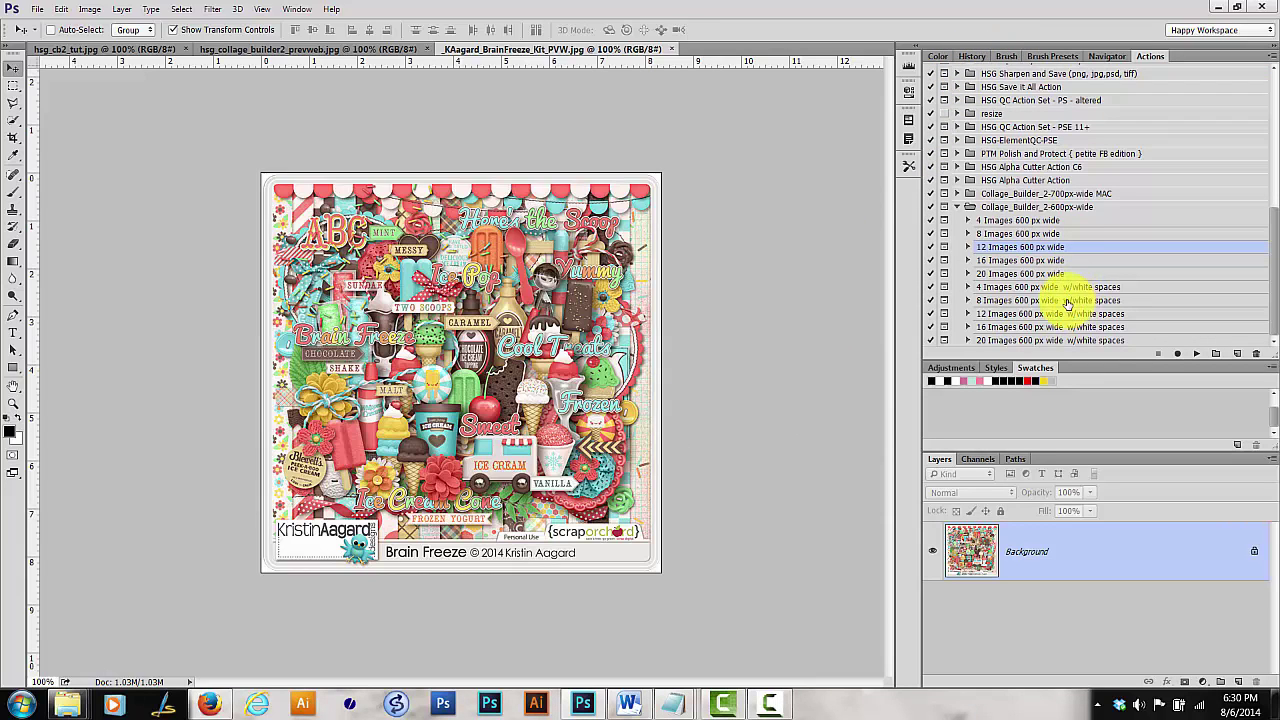
# - Look over the layout images in the Kristin Aagard Designs folder in Windows Explorer, and return to Photoshop
pyautogui.moveTo(85, 706)
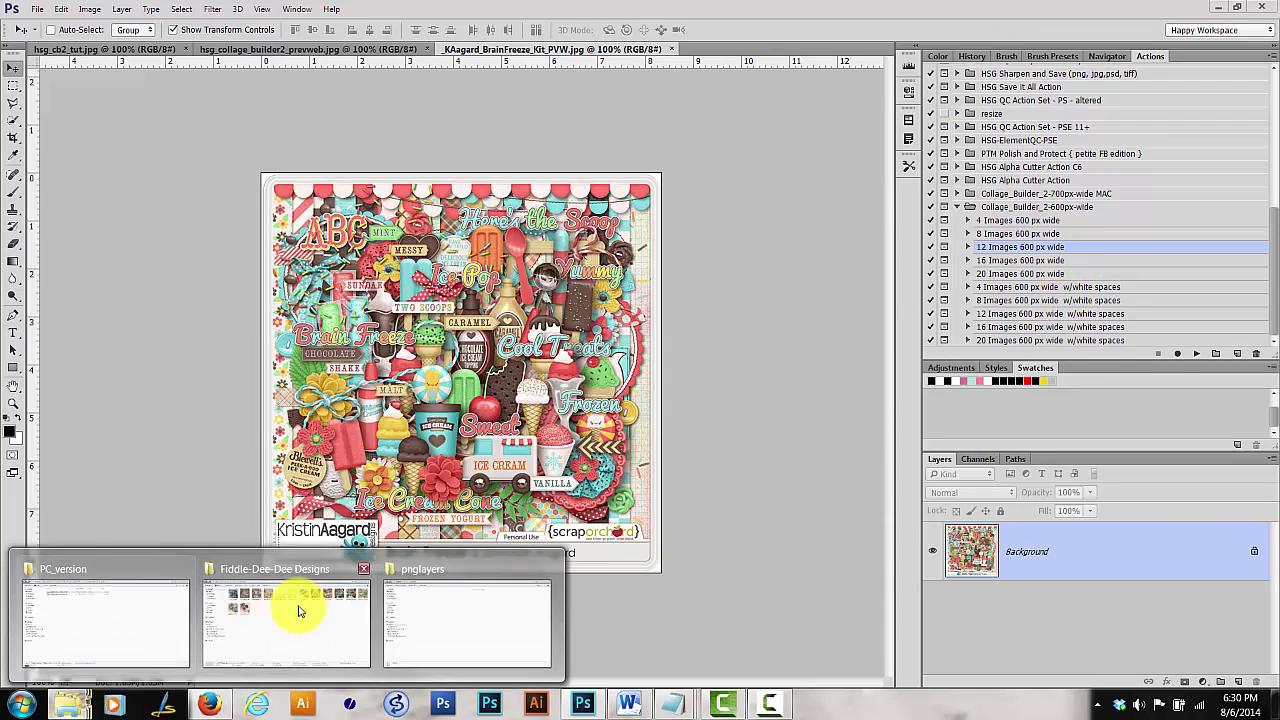
pyautogui.click(300, 606)
pyautogui.click(161, 31)
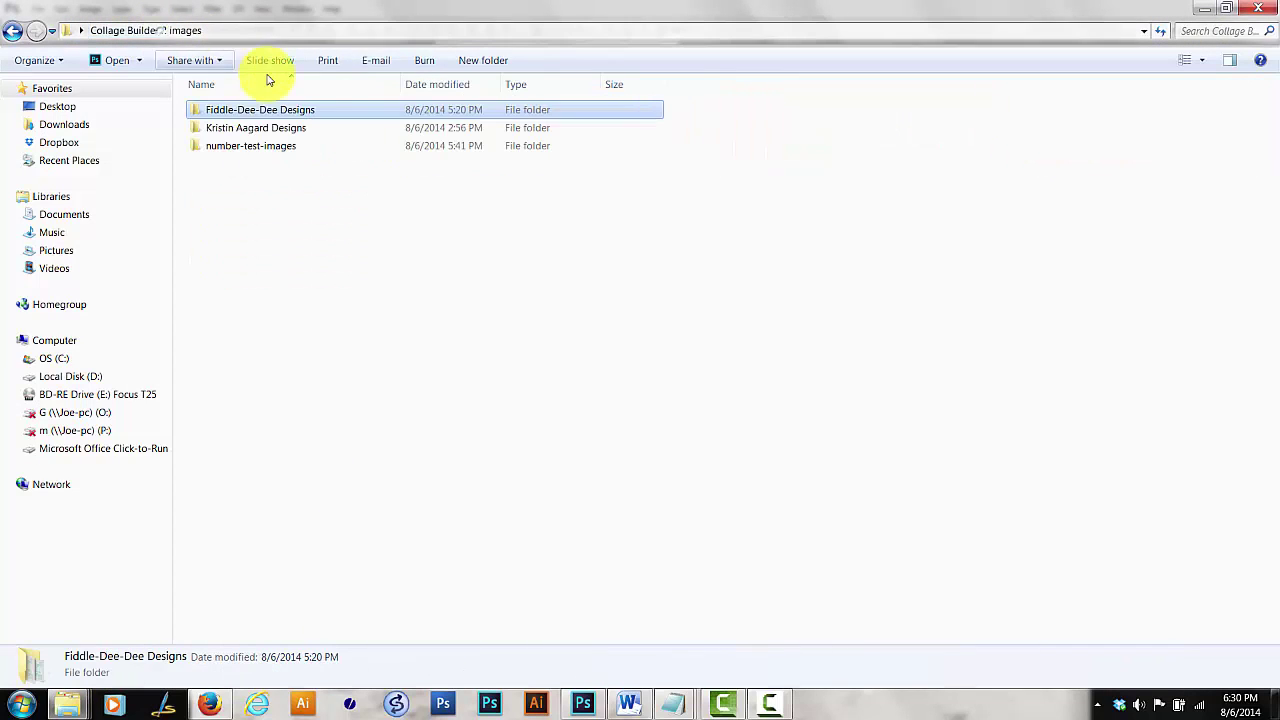
pyautogui.doubleClick(254, 128)
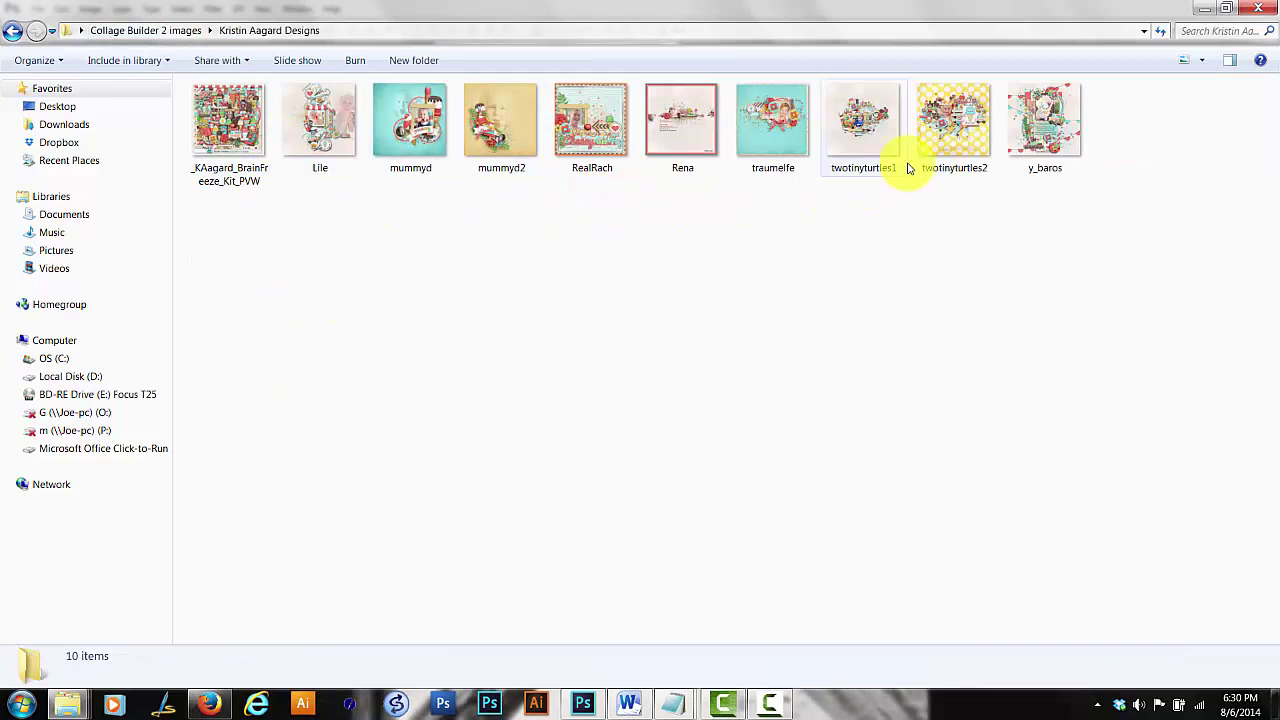
pyautogui.click(1202, 9)
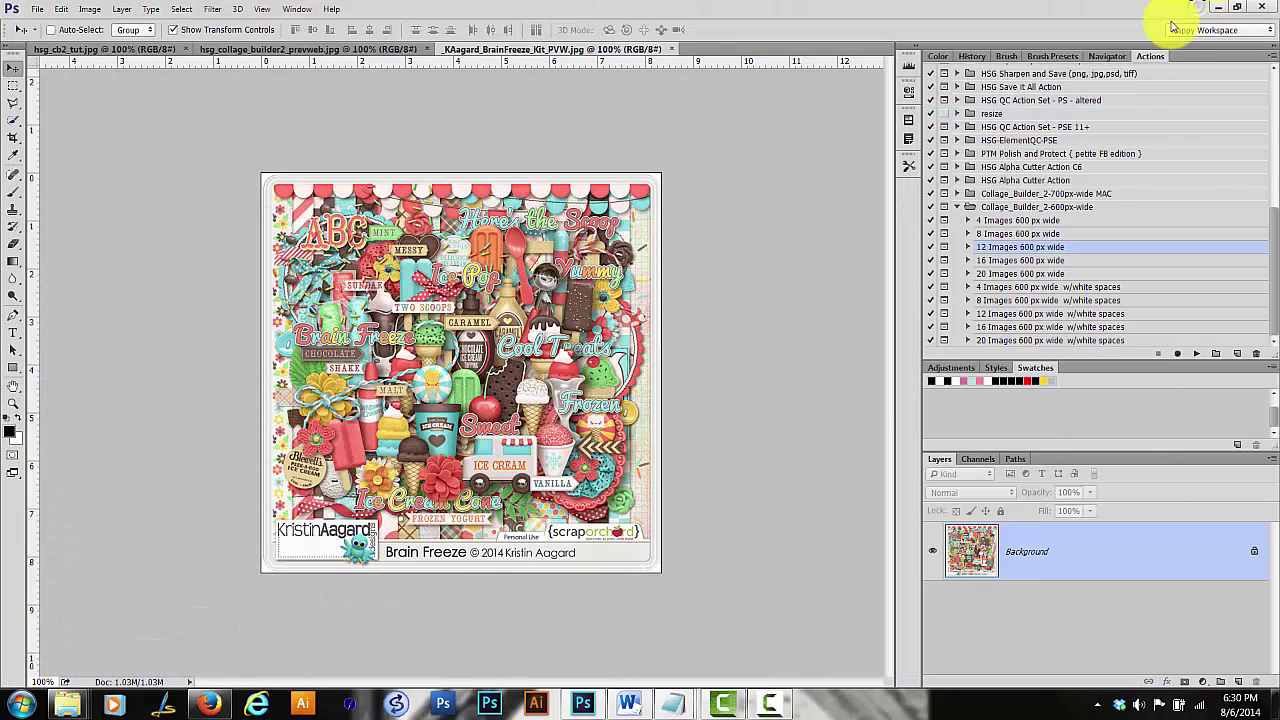
# - Run the 12 Images 600 px wide w/white spaces action and continue to its first image selection
pyautogui.click(994, 300)
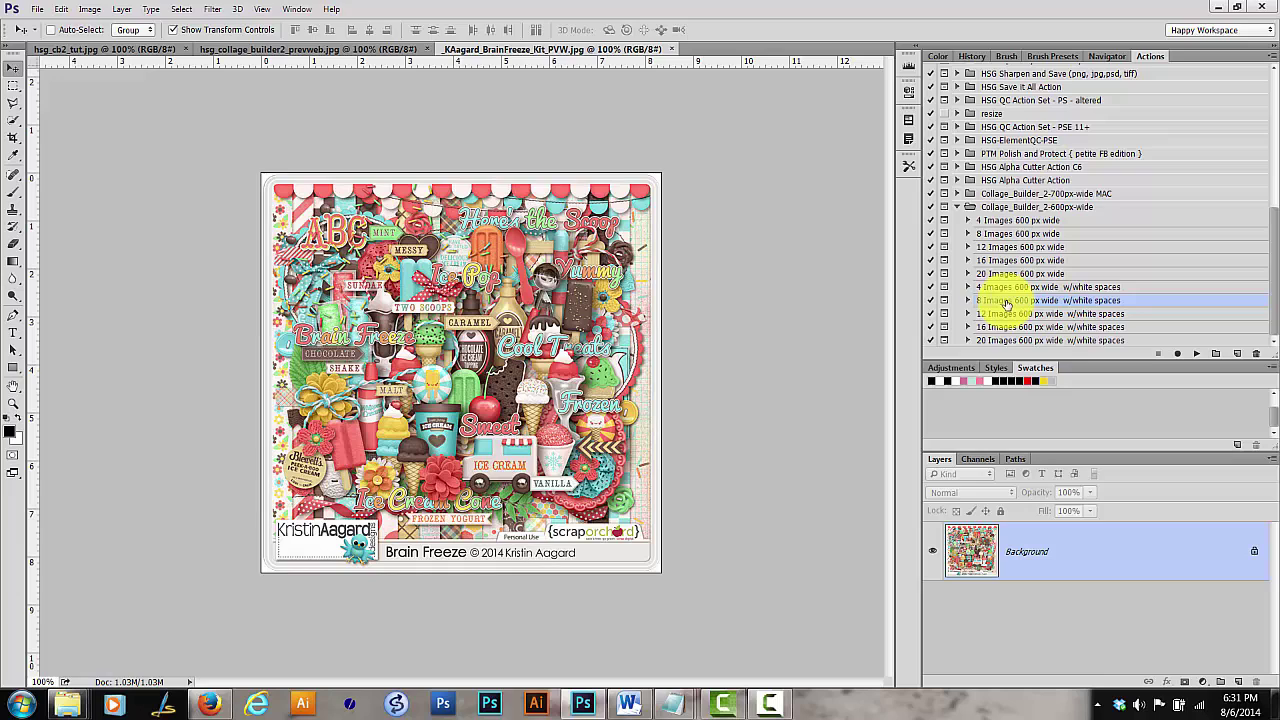
pyautogui.click(1013, 314)
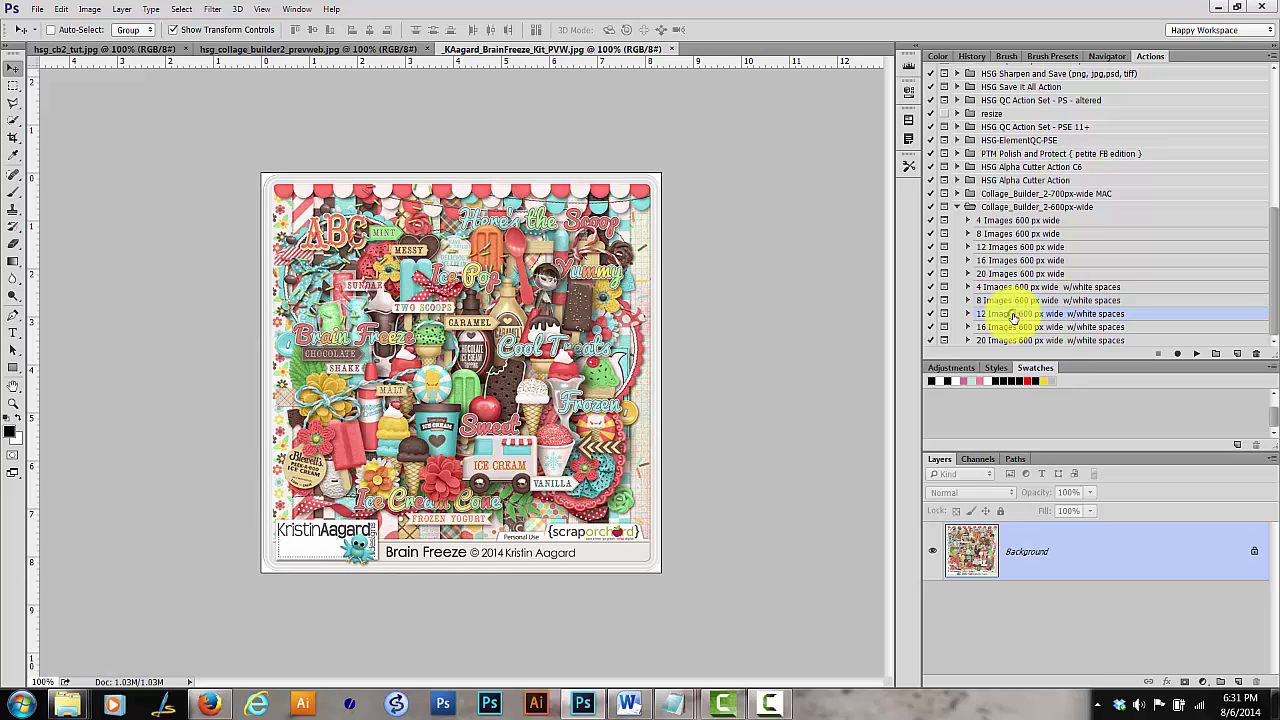
pyautogui.moveTo(1013, 314); pyautogui.dragTo(1192, 362)
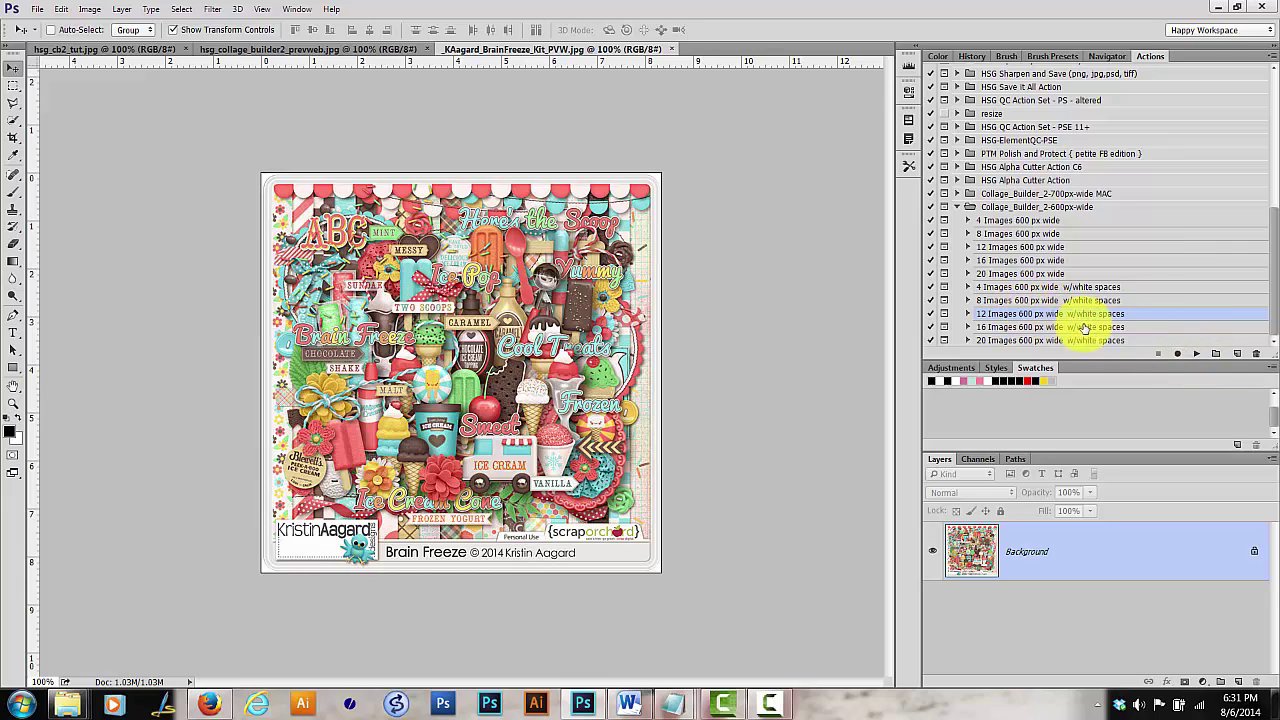
pyautogui.click(1193, 355)
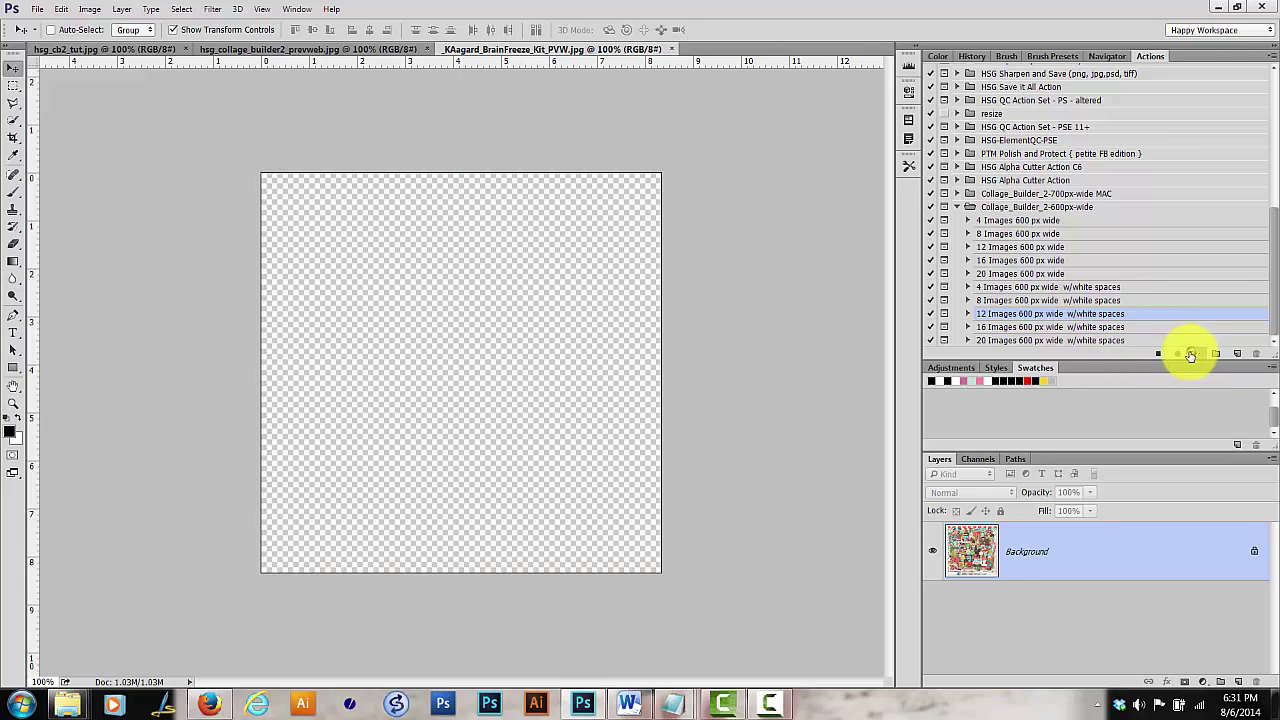
pyautogui.click(728, 268)
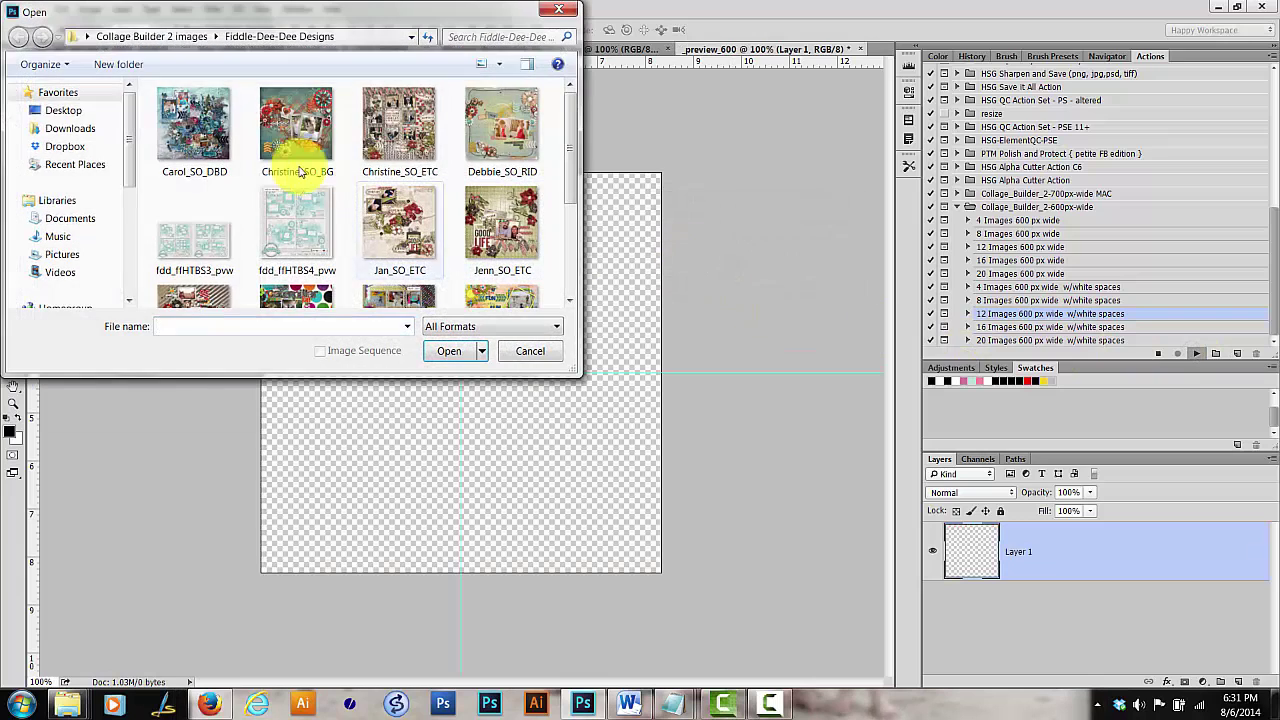
# - Place Lile, mummyd, mummyd2 and RealRach from the Kristin Aagard Designs folder as the first four collage images
pyautogui.click(171, 36)
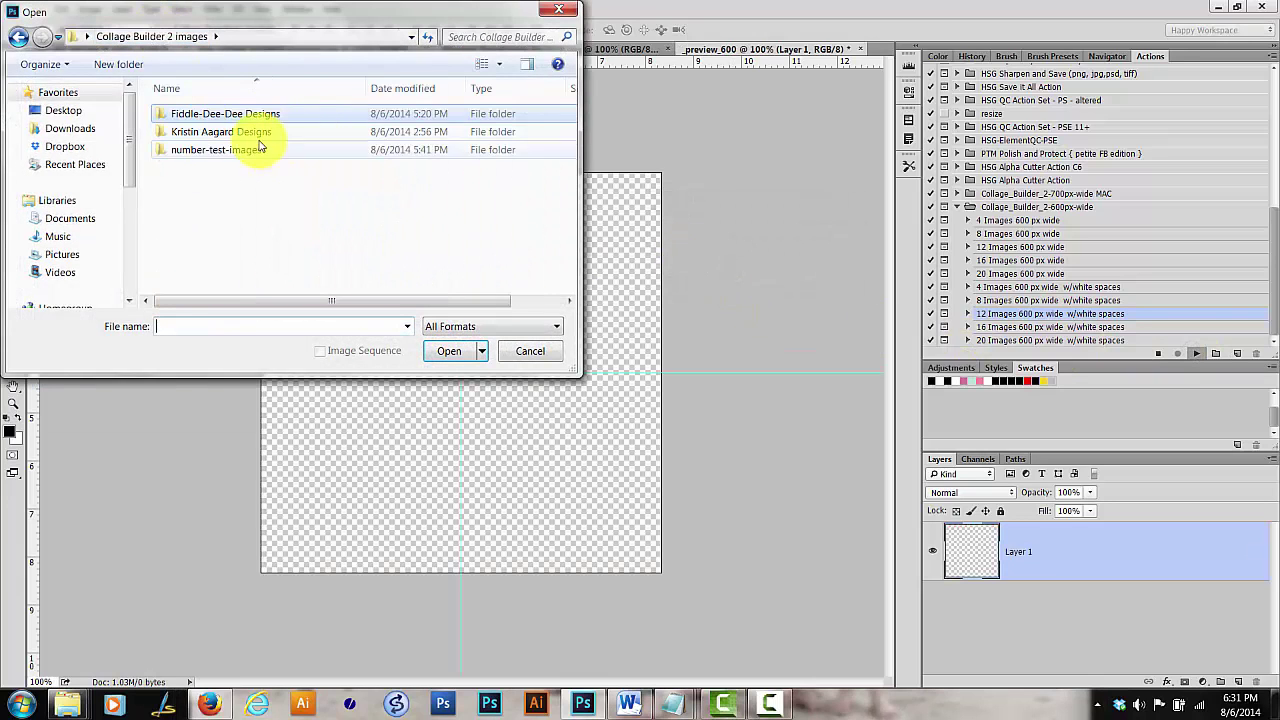
pyautogui.doubleClick(251, 133)
pyautogui.click(307, 150)
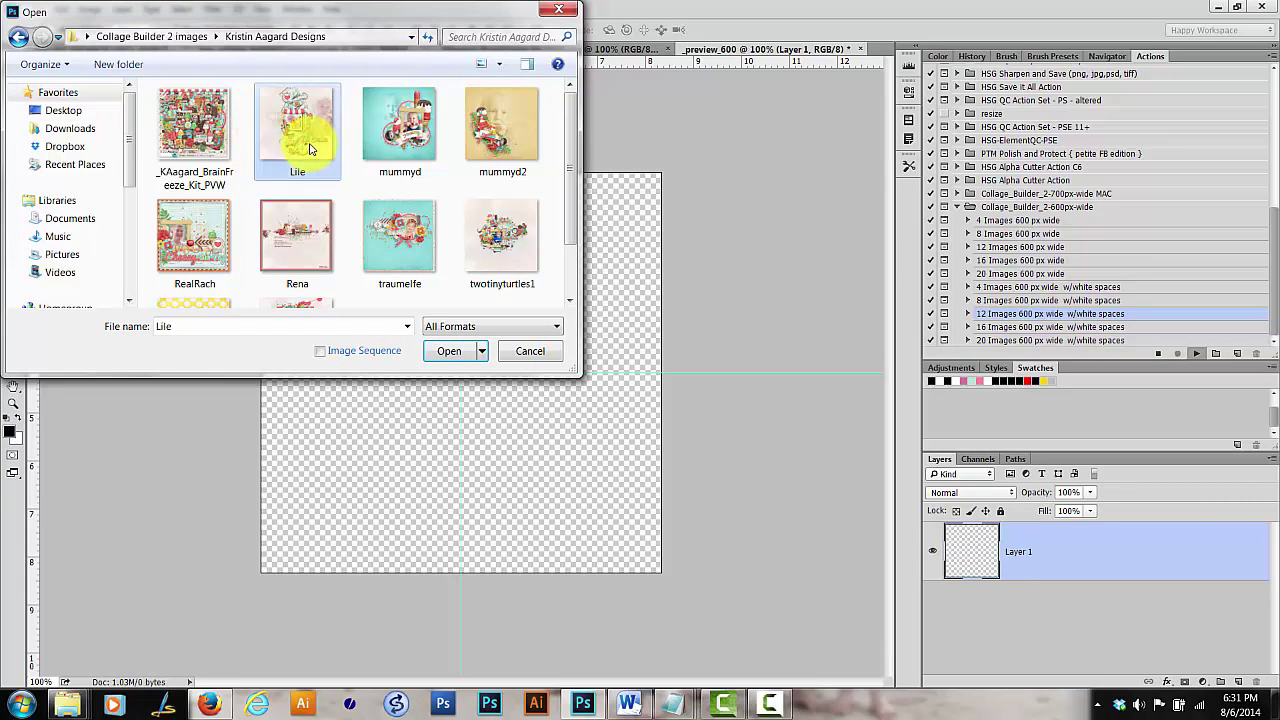
pyautogui.keyDown('shift'); pyautogui.click(213, 237); pyautogui.keyUp('shift')
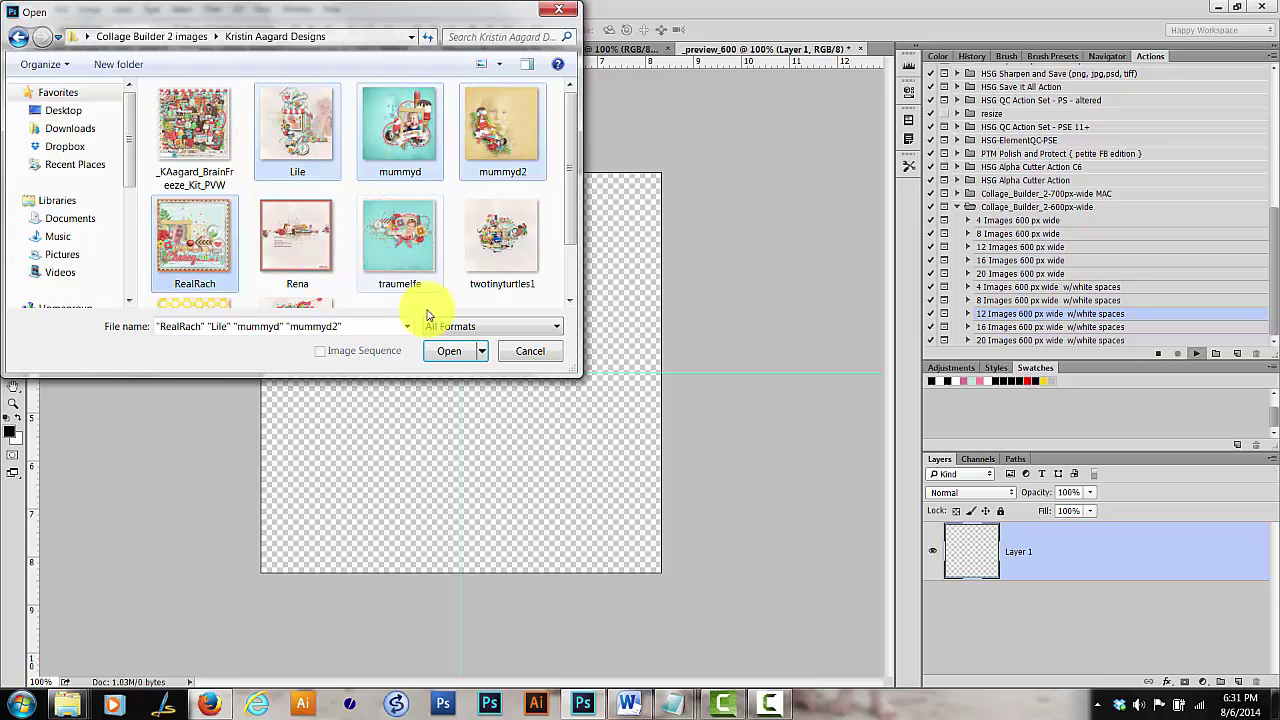
pyautogui.click(450, 351)
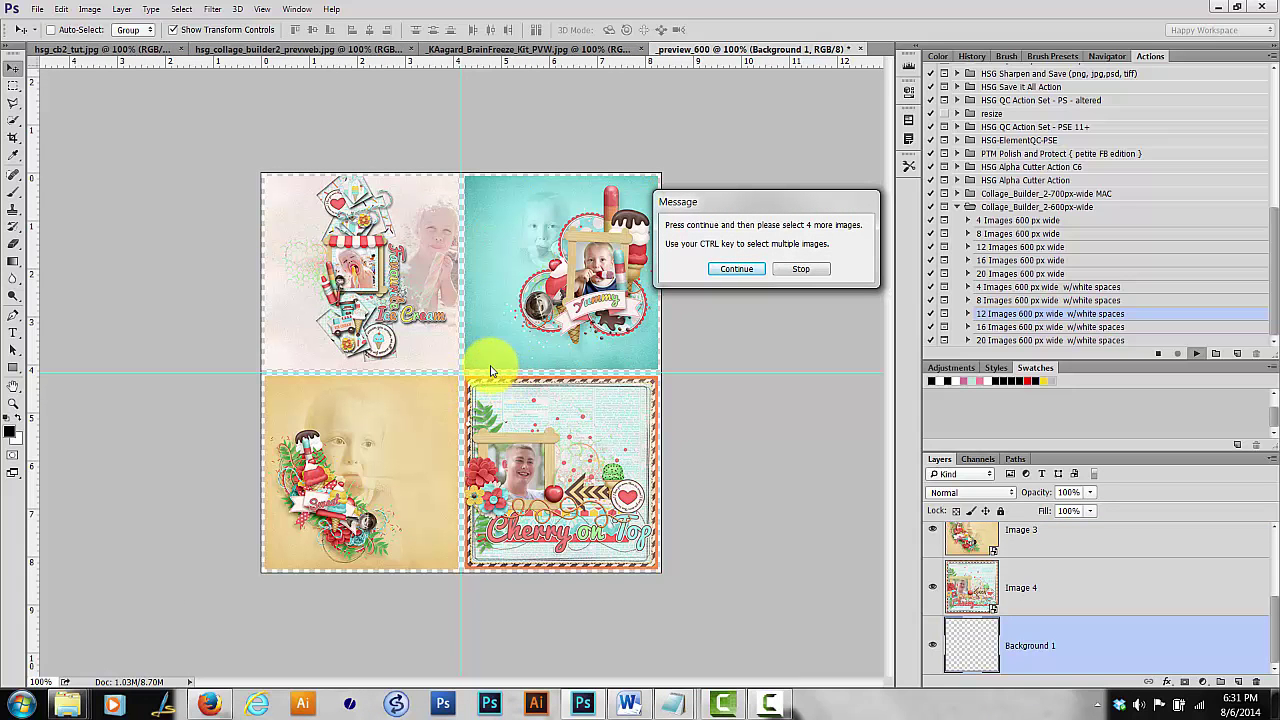
pyautogui.click(740, 270)
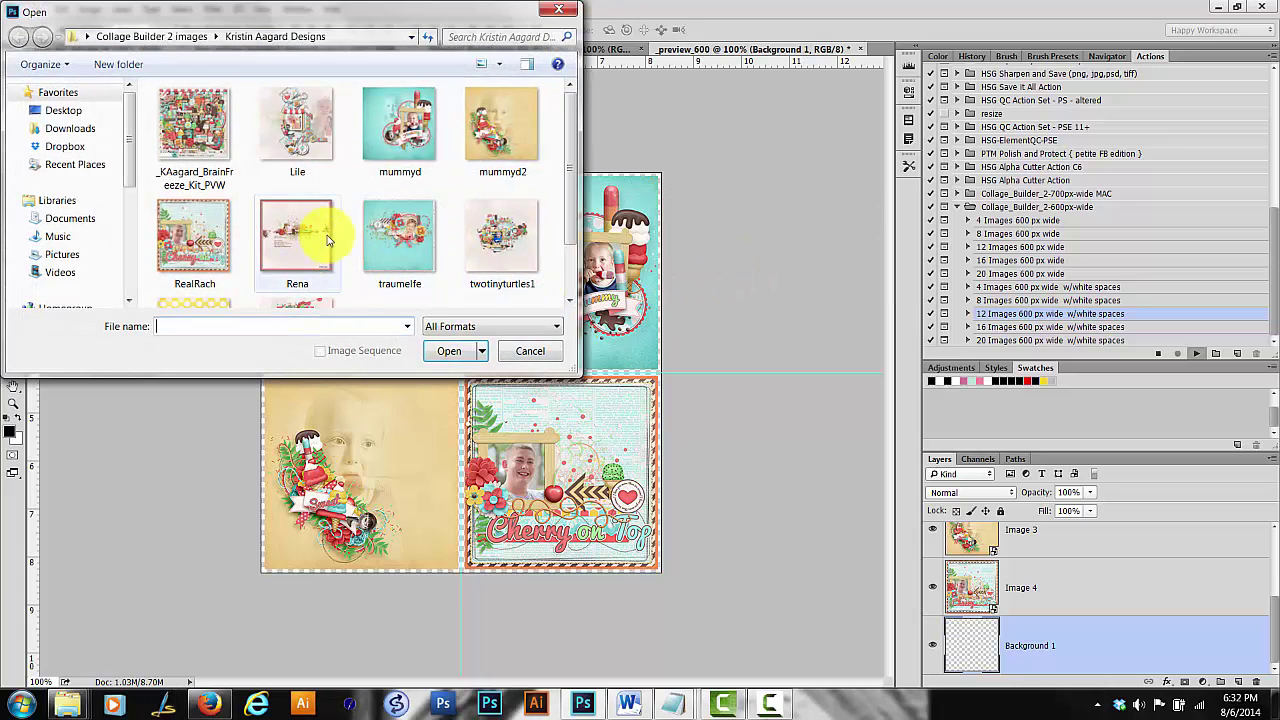
pyautogui.click(332, 216)
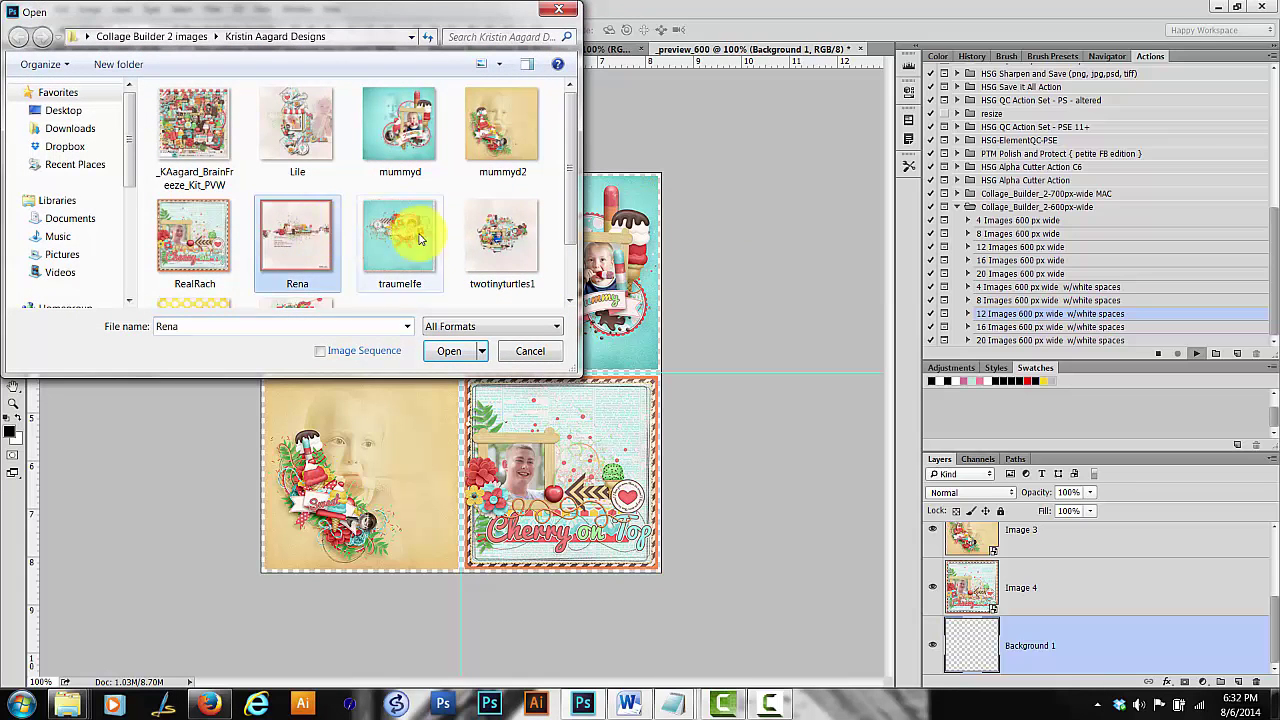
pyautogui.keyDown('shift'); pyautogui.click(212, 302); pyautogui.keyUp('shift')
pyautogui.click(447, 353)
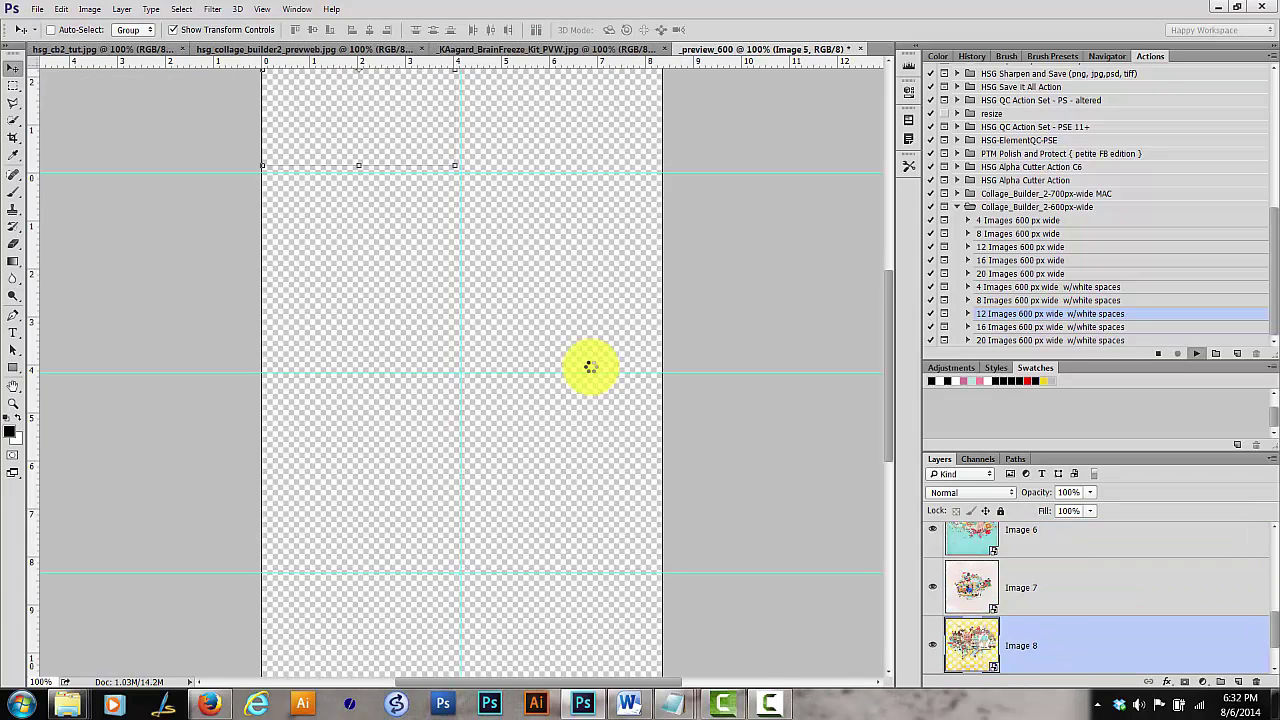
# - Continue the action and place y_baros, _KAagard_BrainFreeze_Kit_PVW, Lile and mummyd as the last four images
pyautogui.click(727, 274)
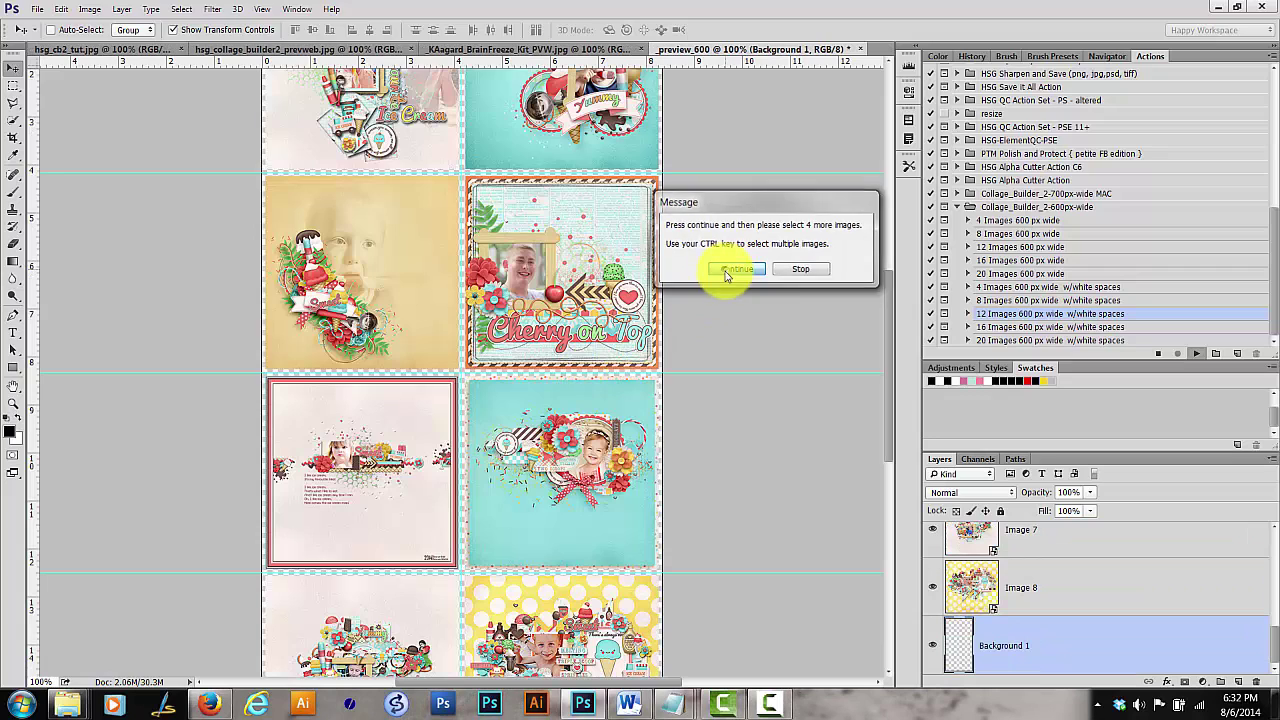
pyautogui.scroll(-1, 575, 212)
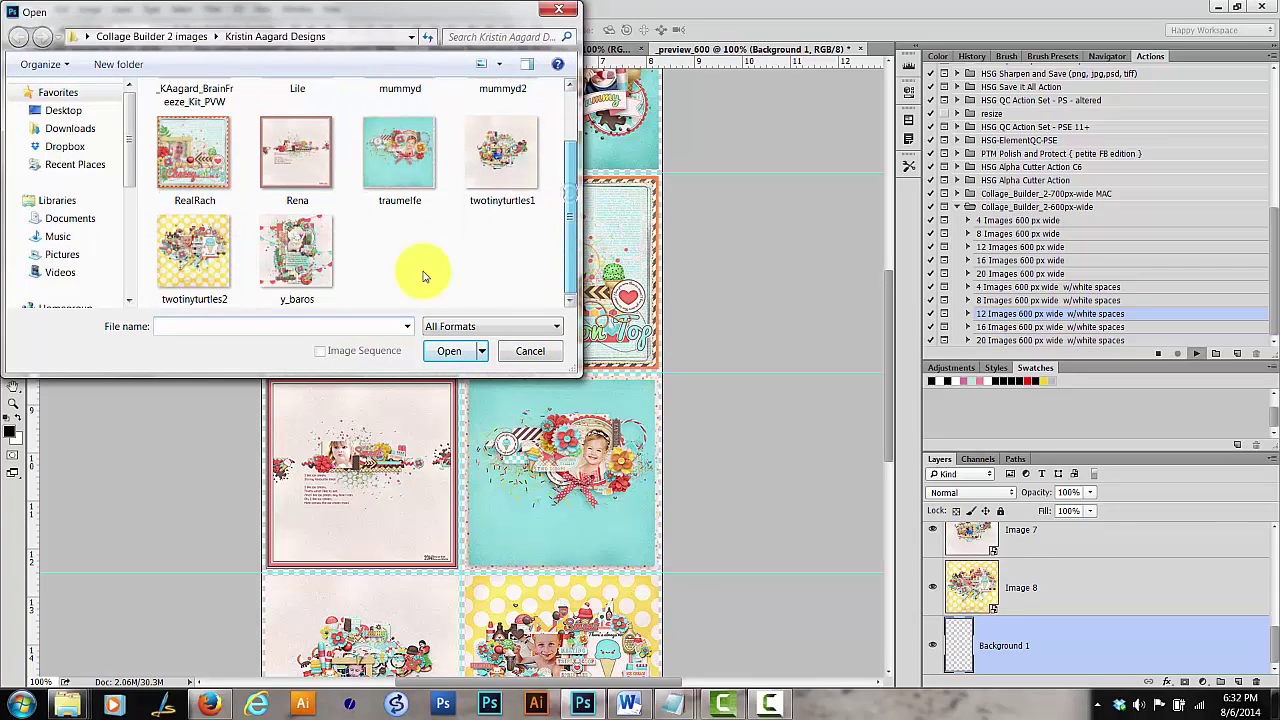
pyautogui.click(318, 252)
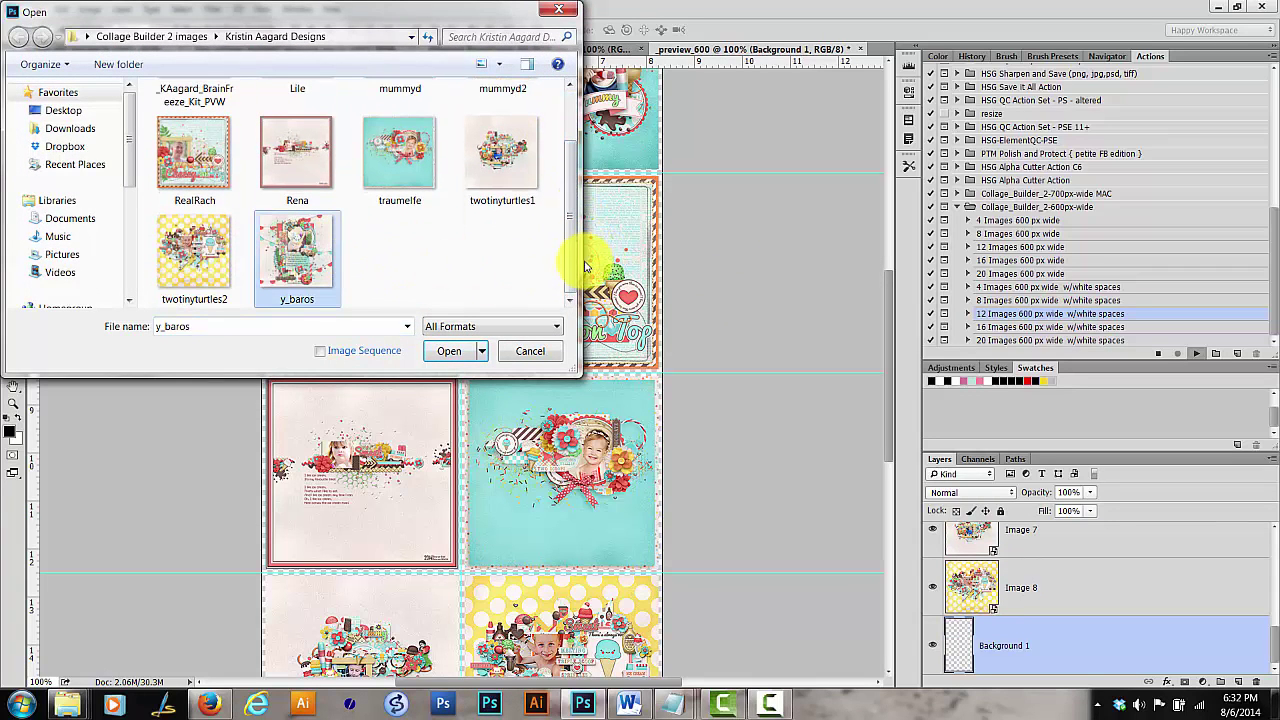
pyautogui.scroll(1, 570, 257)
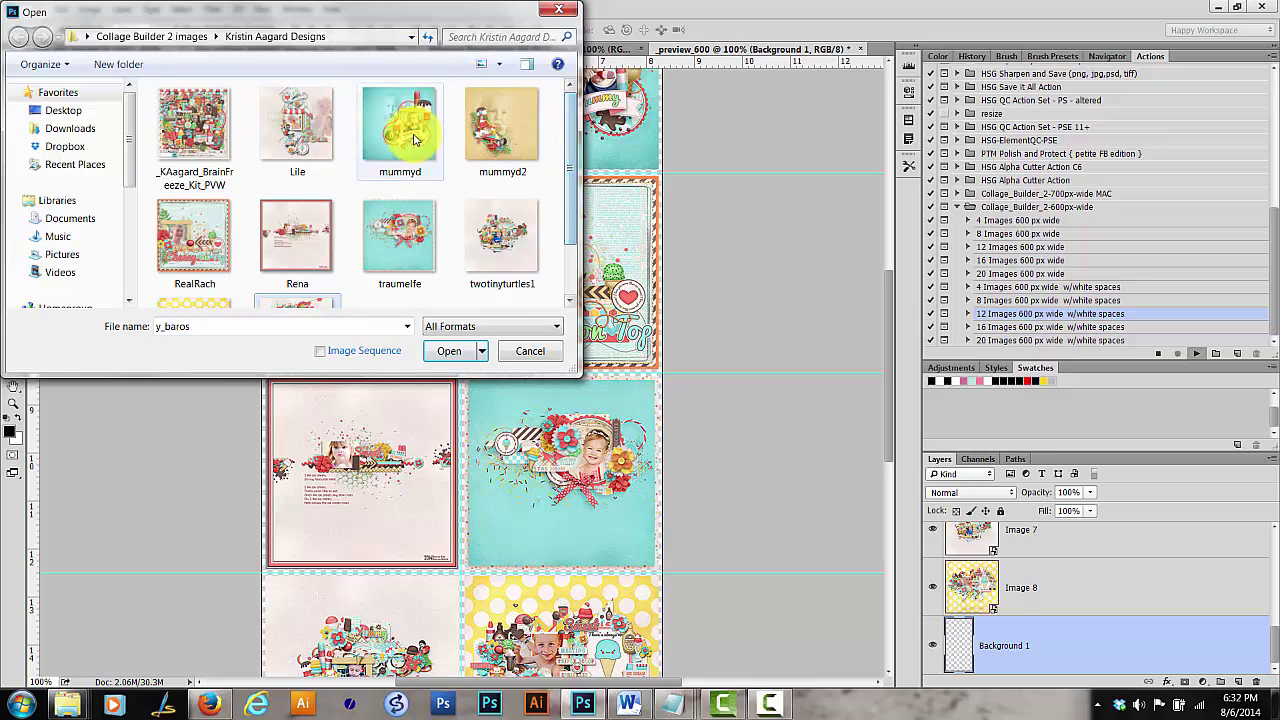
pyautogui.keyDown('ctrl'); pyautogui.click(212, 118); pyautogui.keyUp('ctrl')
pyautogui.keyDown('ctrl'); pyautogui.click(300, 122); pyautogui.keyUp('ctrl')
pyautogui.keyDown('ctrl'); pyautogui.click(398, 128); pyautogui.keyUp('ctrl')
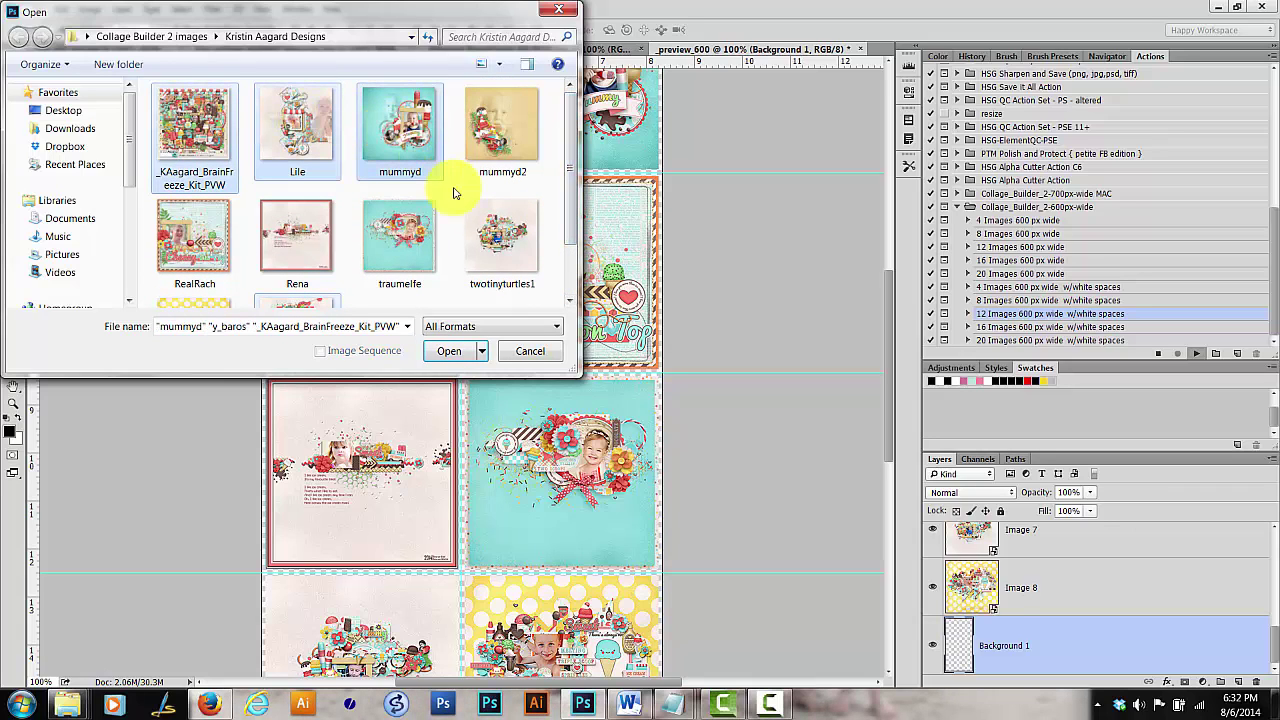
pyautogui.click(452, 351)
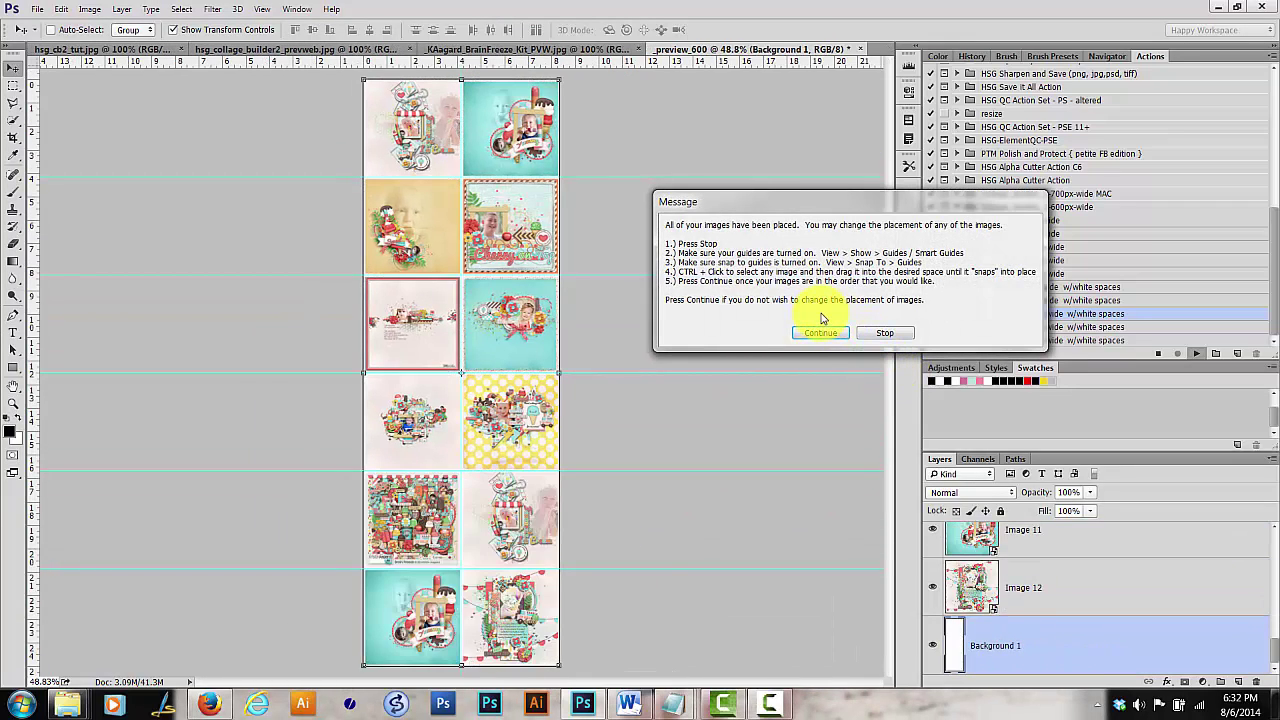
# - Stop the action for rearranging and delete the filler images Image 9, Image 10 and Image 11 from the collage
pyautogui.click(889, 338)
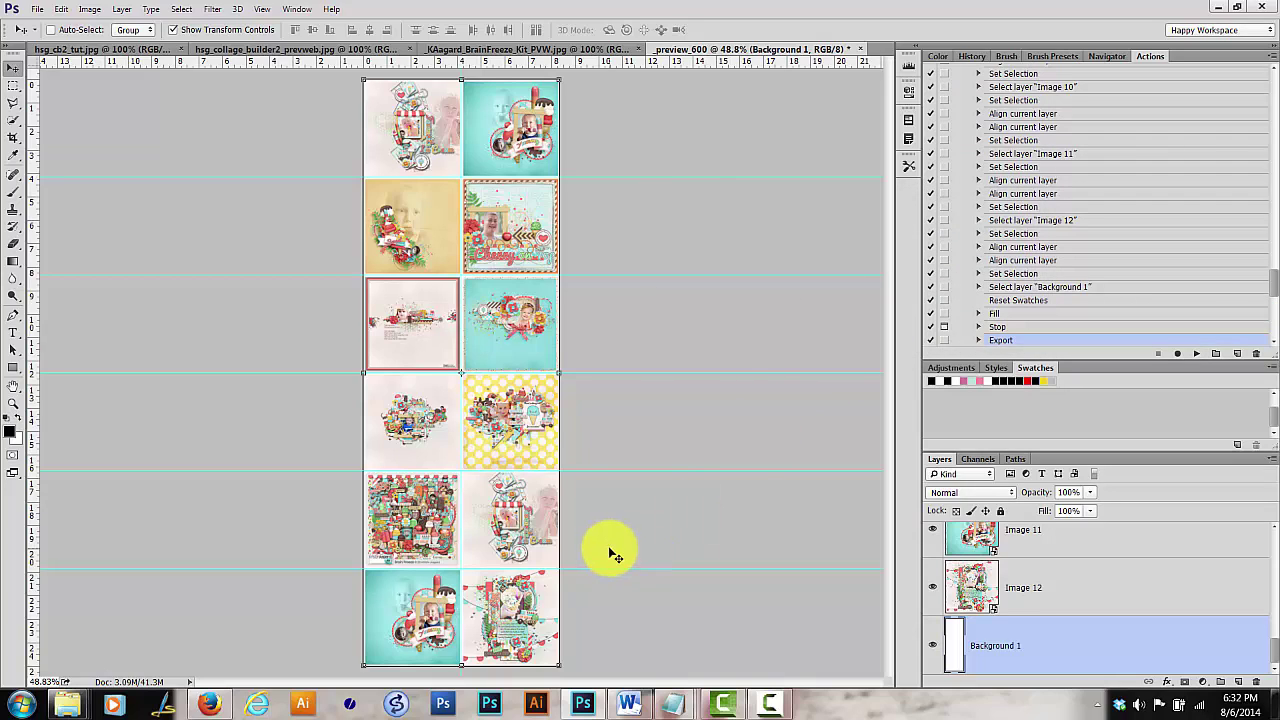
pyautogui.keyDown('ctrl'); pyautogui.click(439, 540); pyautogui.keyUp('ctrl')
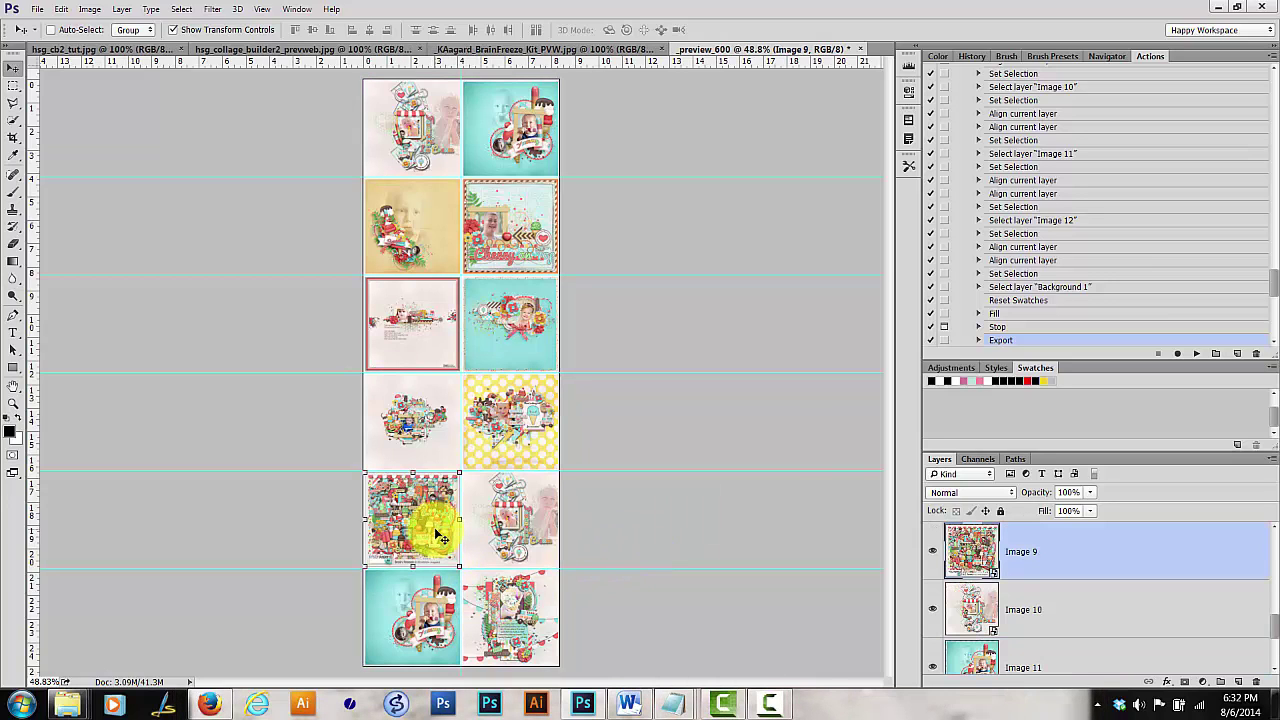
pyautogui.press('Delete')
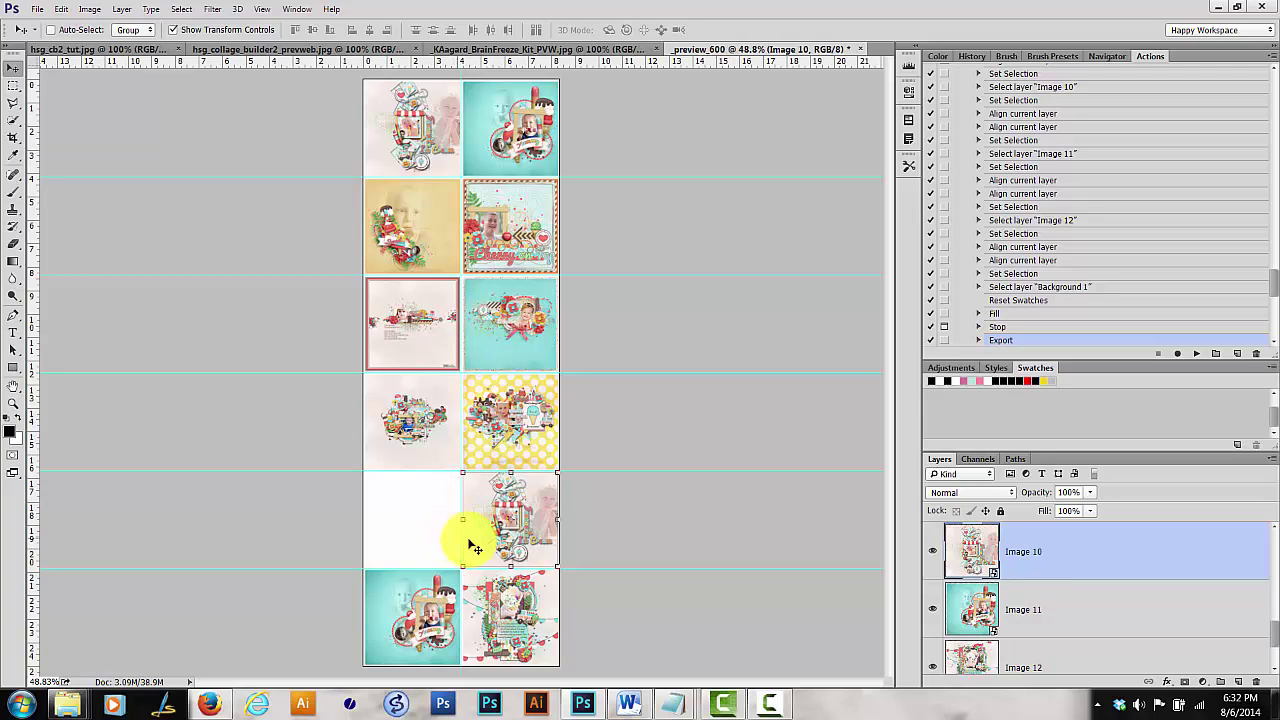
pyautogui.keyDown('ctrl'); pyautogui.click(540, 546); pyautogui.keyUp('ctrl')
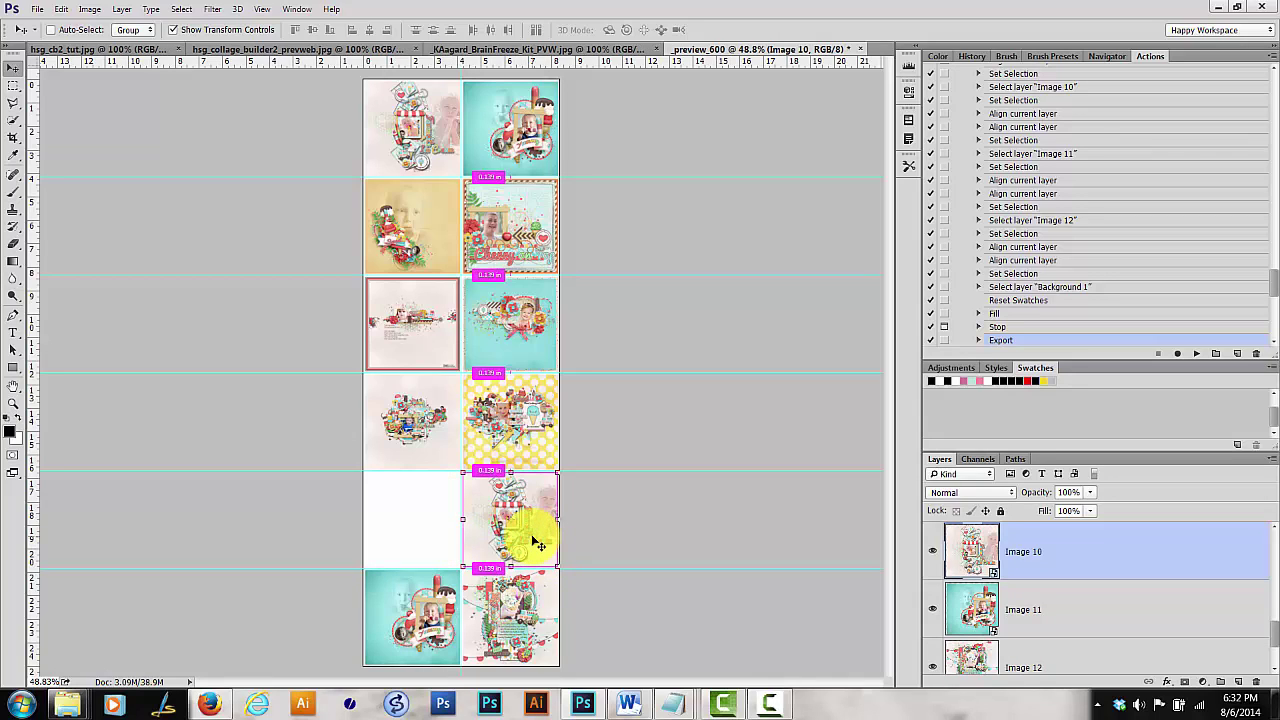
pyautogui.keyDown('ctrl'); pyautogui.keyDown('shift'); pyautogui.click(405, 640); pyautogui.keyUp('shift'); pyautogui.keyUp('ctrl')
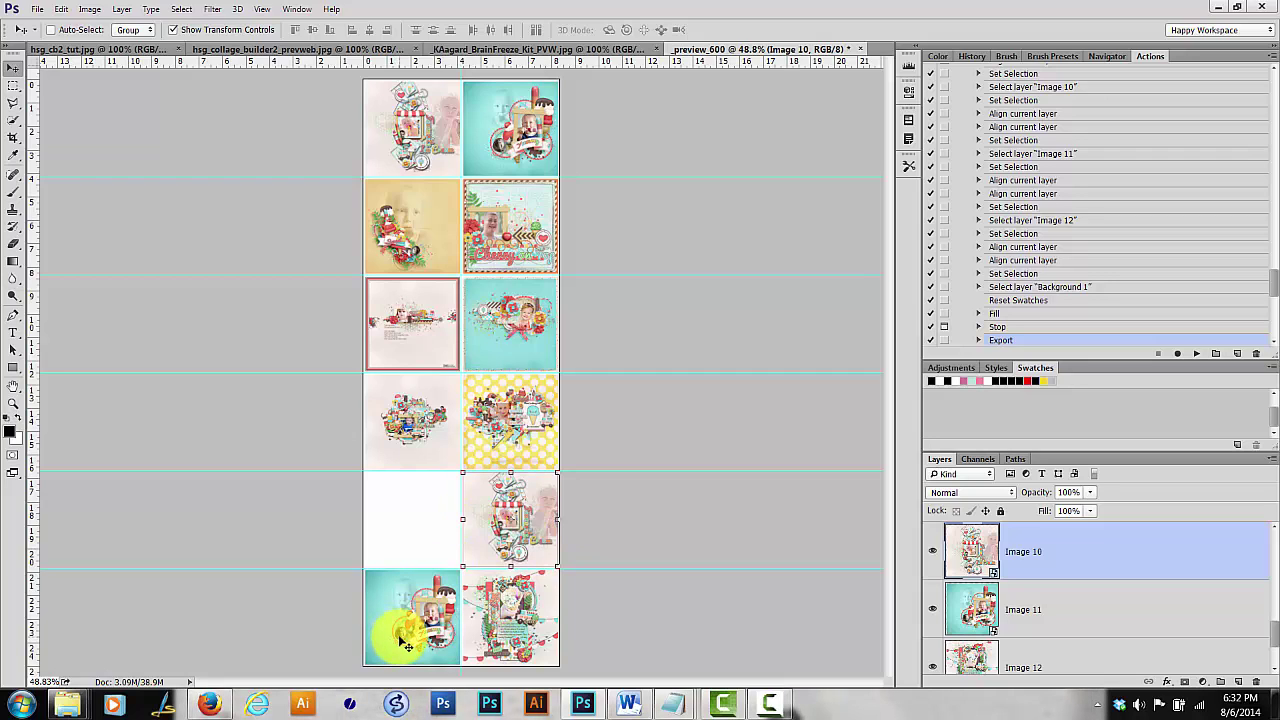
pyautogui.press('Delete')
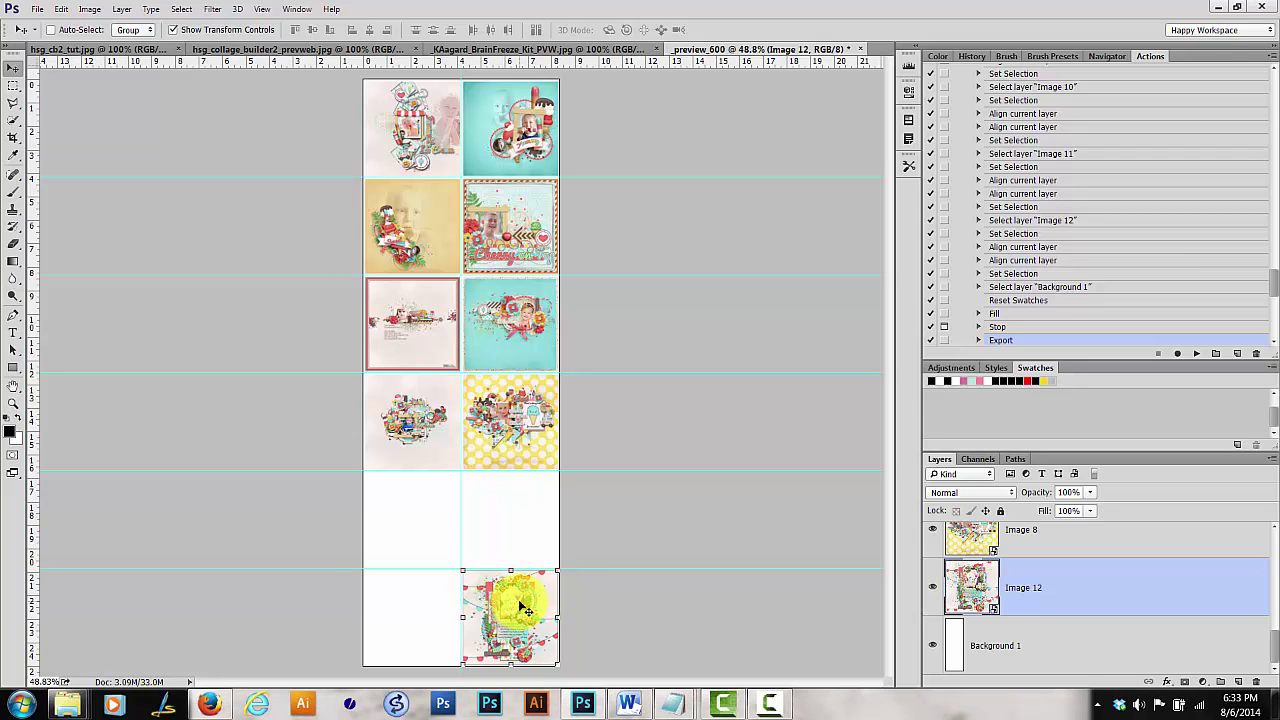
# - Move Image 12 into the empty left slot of the collage's fifth row and apply the transform
pyautogui.hotkey('ctrl', 't')
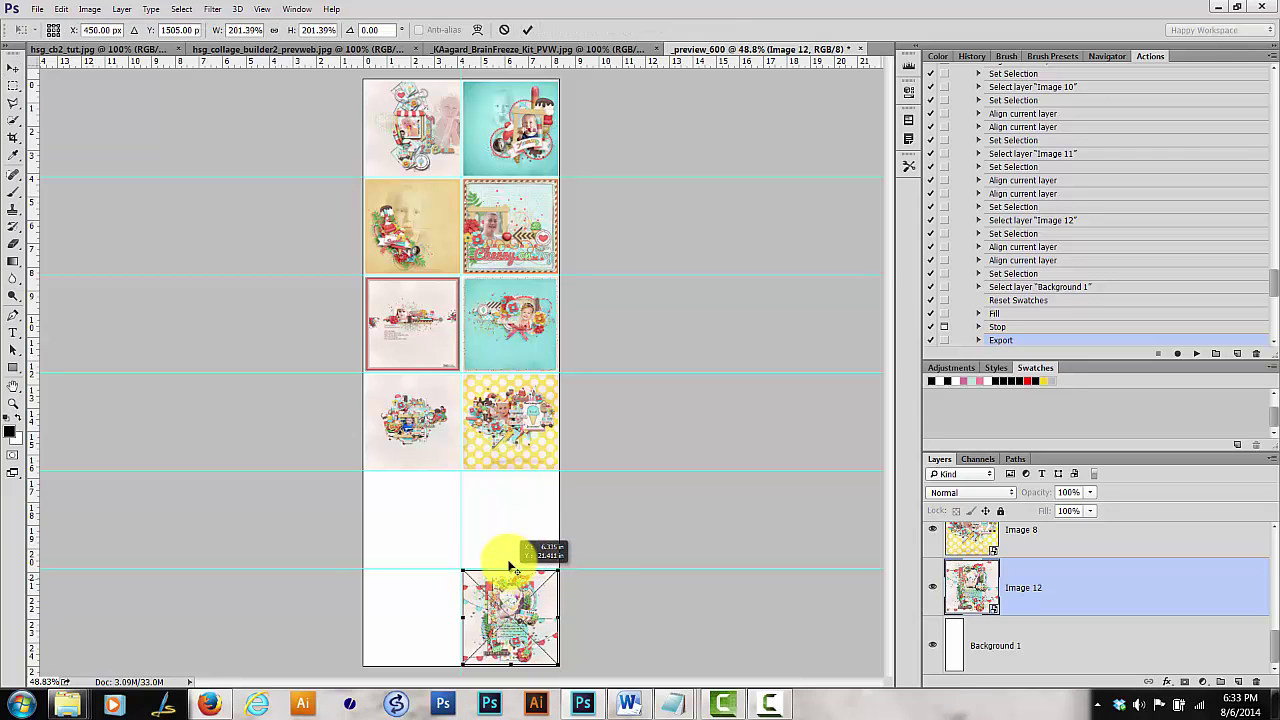
pyautogui.moveTo(511, 510); pyautogui.dragTo(515, 507)
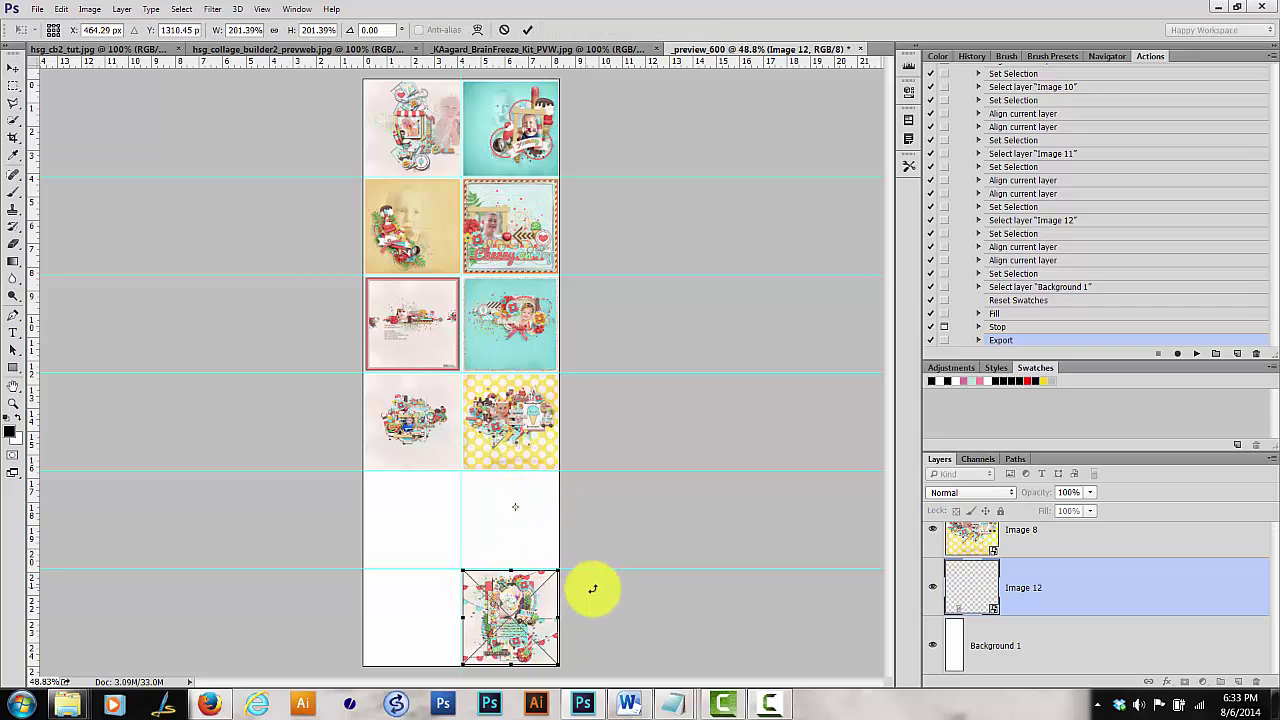
pyautogui.hotkey('ctrl', 'z')
pyautogui.moveTo(538, 642); pyautogui.dragTo(441, 548)
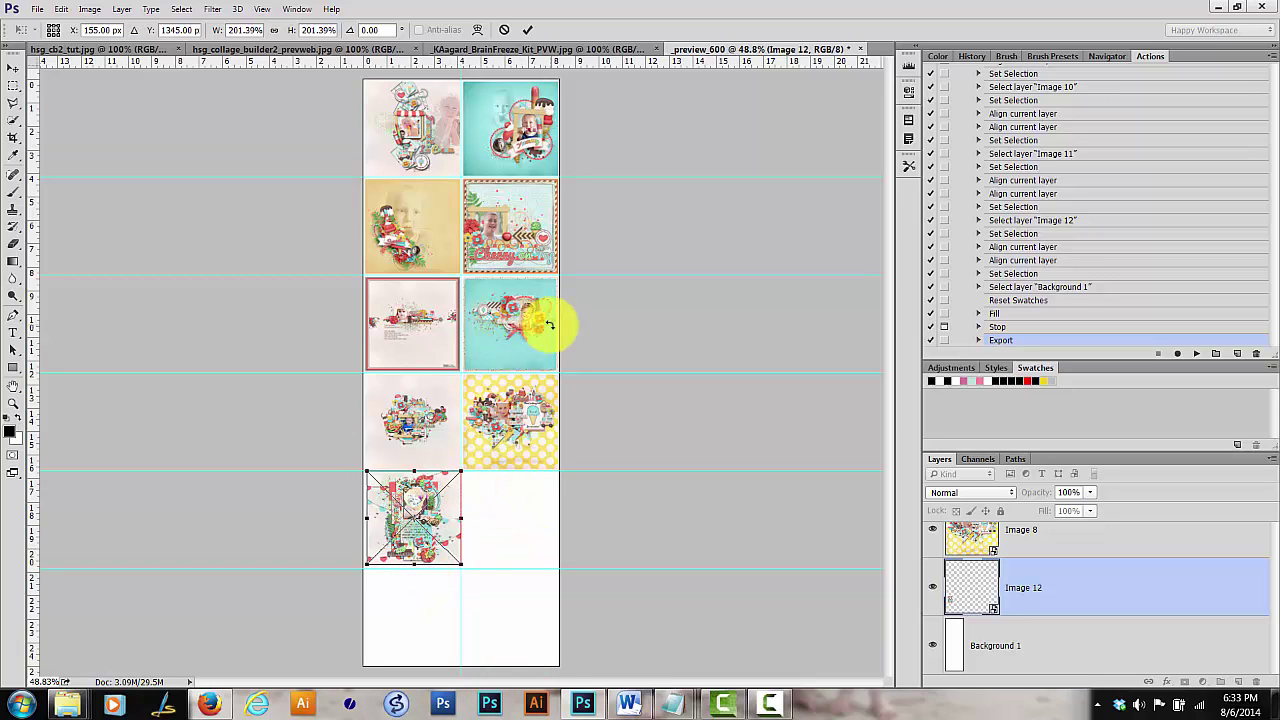
pyautogui.click(529, 31)
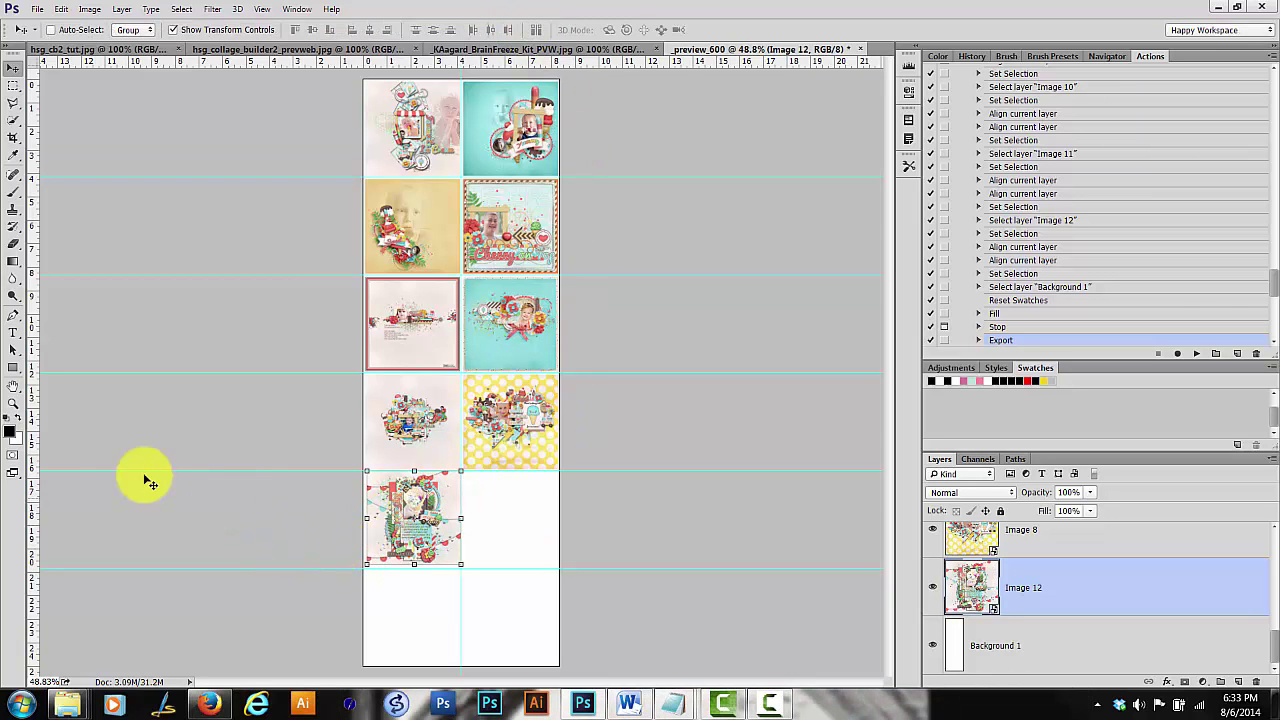
# - At 100% zoom, marquee-select the fifth row across the full collage width, about 8.33 by 4.17 in
pyautogui.click(13, 403)
pyautogui.click(459, 495)
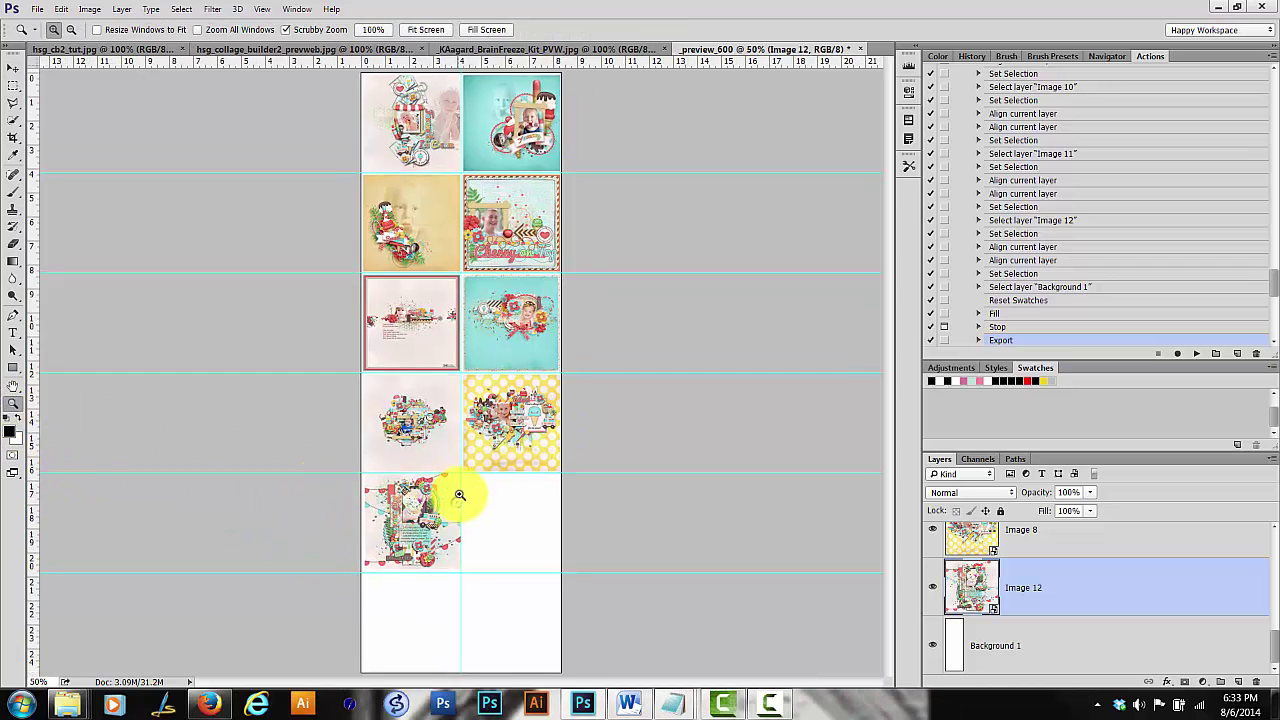
pyautogui.click(459, 495)
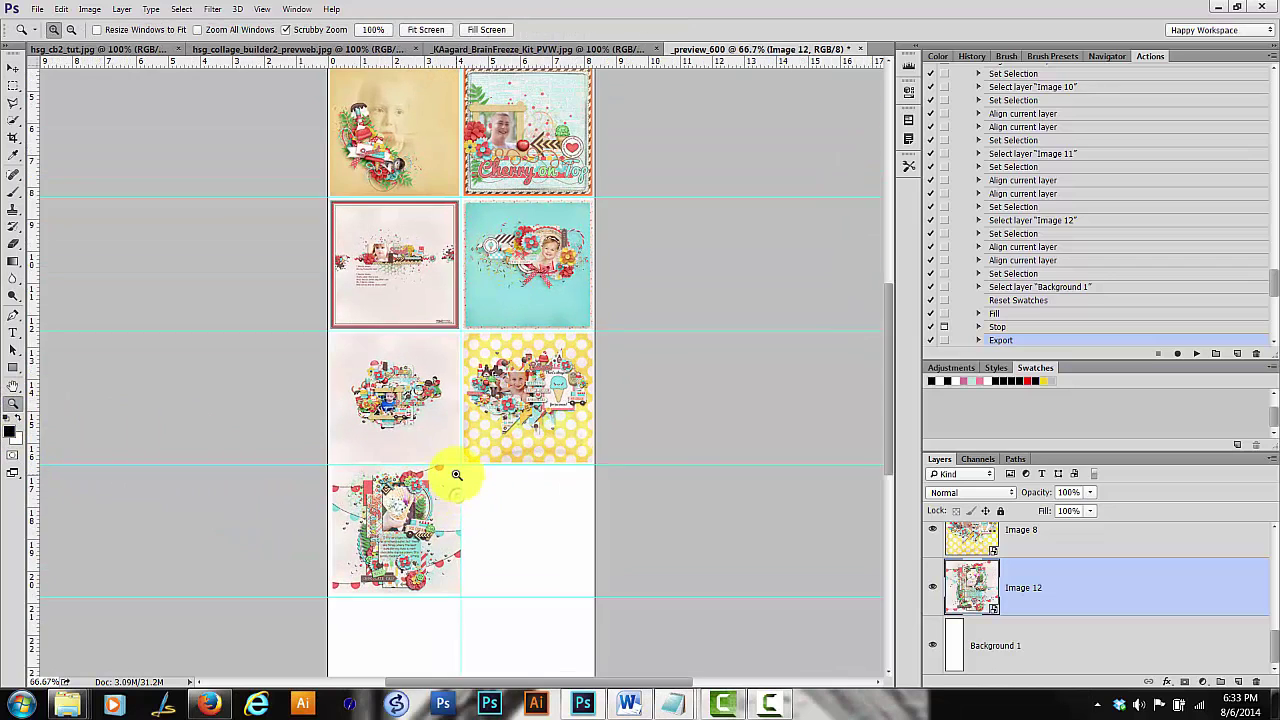
pyautogui.click(376, 31)
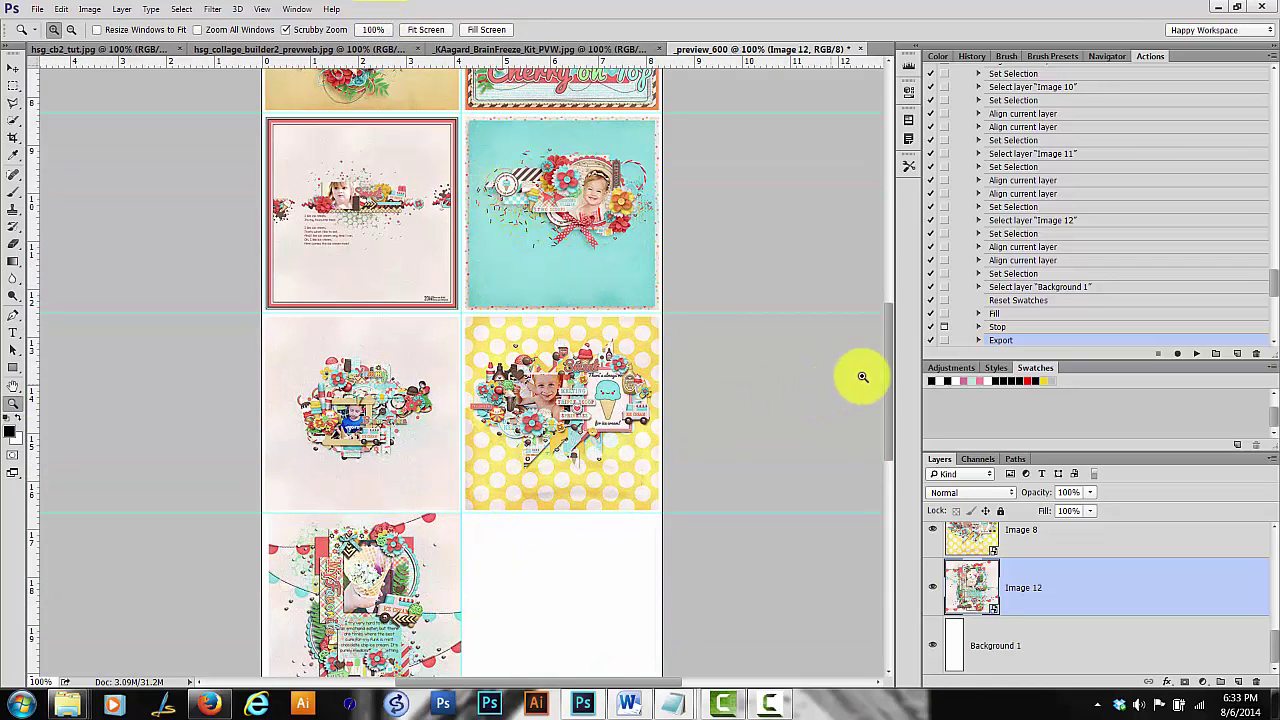
pyautogui.moveTo(887, 366); pyautogui.dragTo(882, 418)
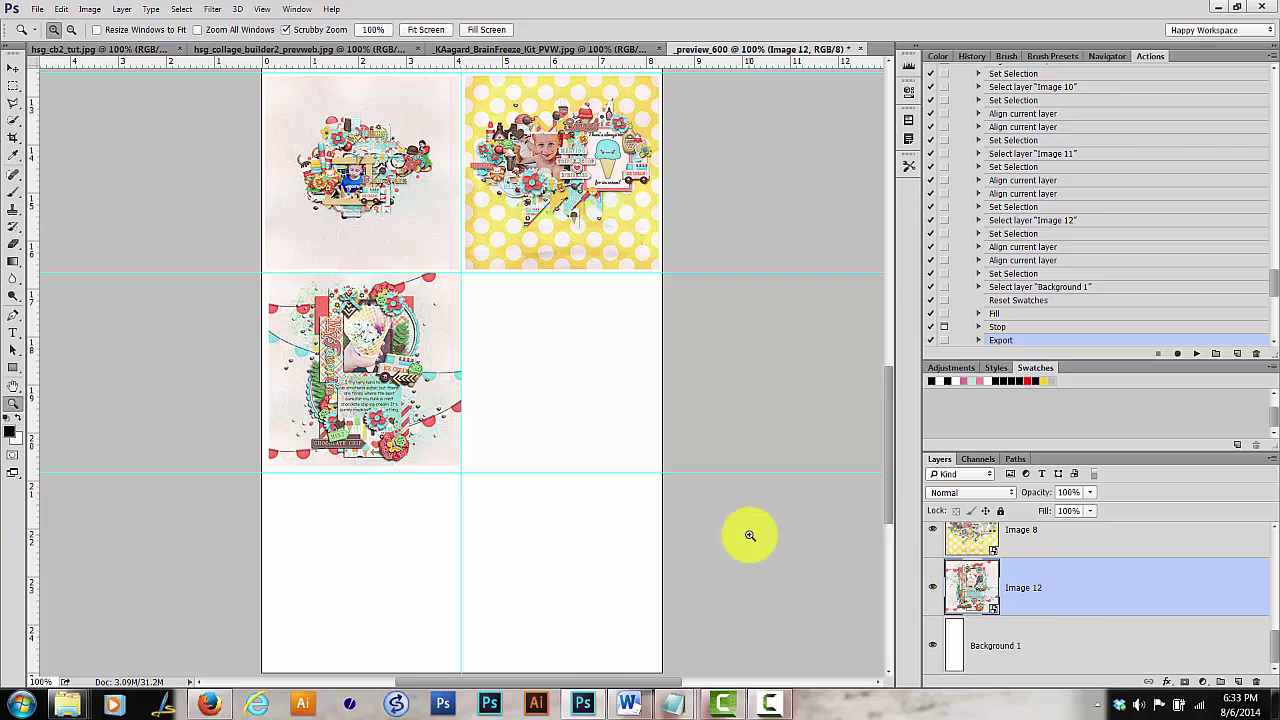
pyautogui.press('m')
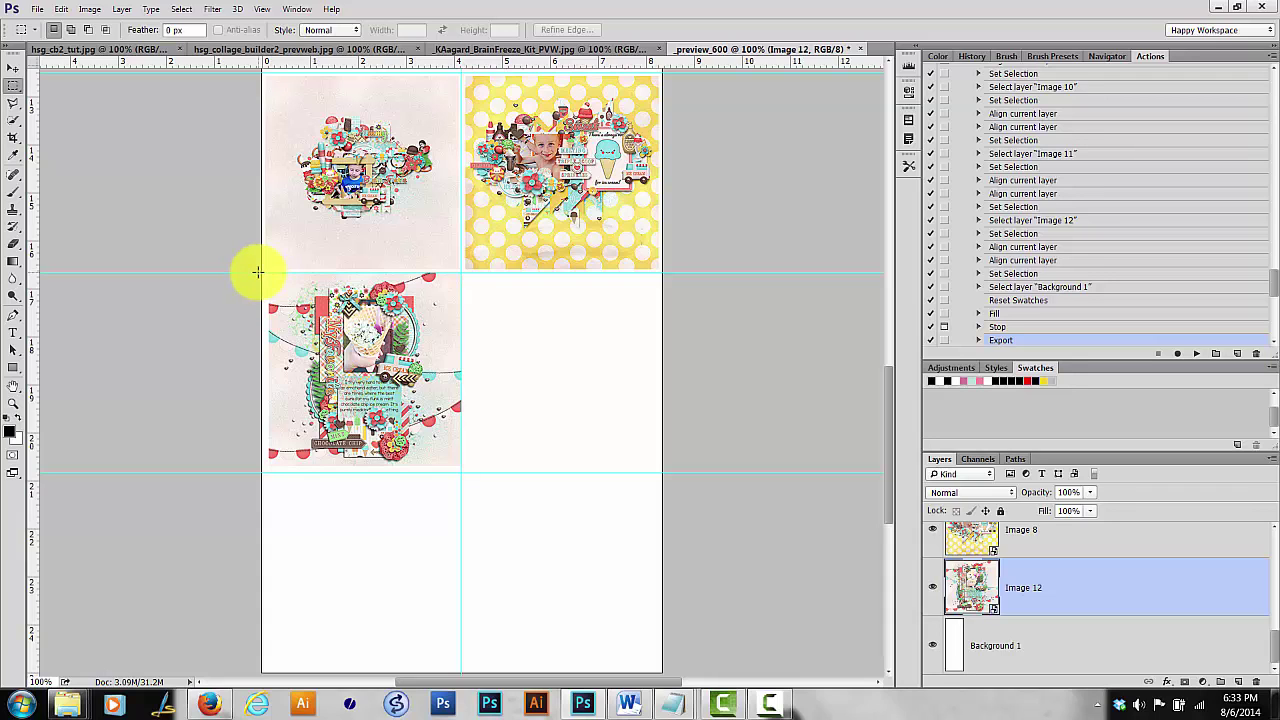
pyautogui.moveTo(288, 287); pyautogui.dragTo(455, 470)
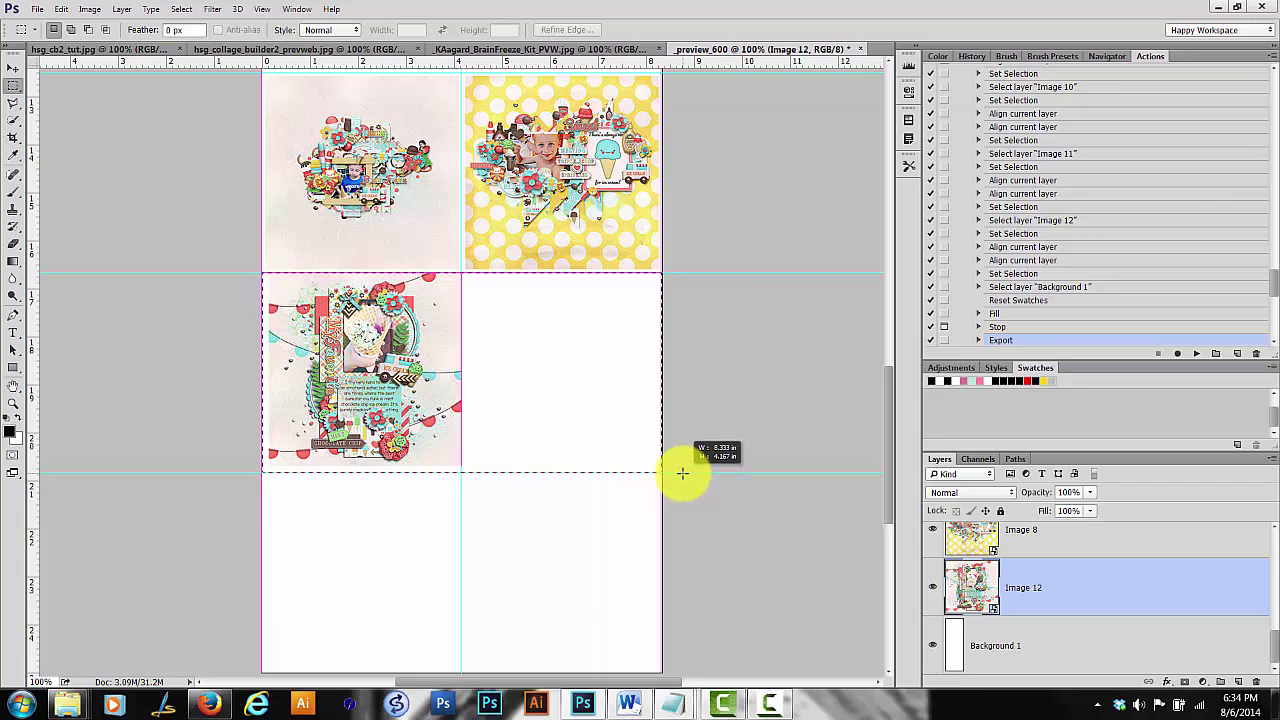
pyautogui.moveTo(681, 473); pyautogui.dragTo(680, 470)
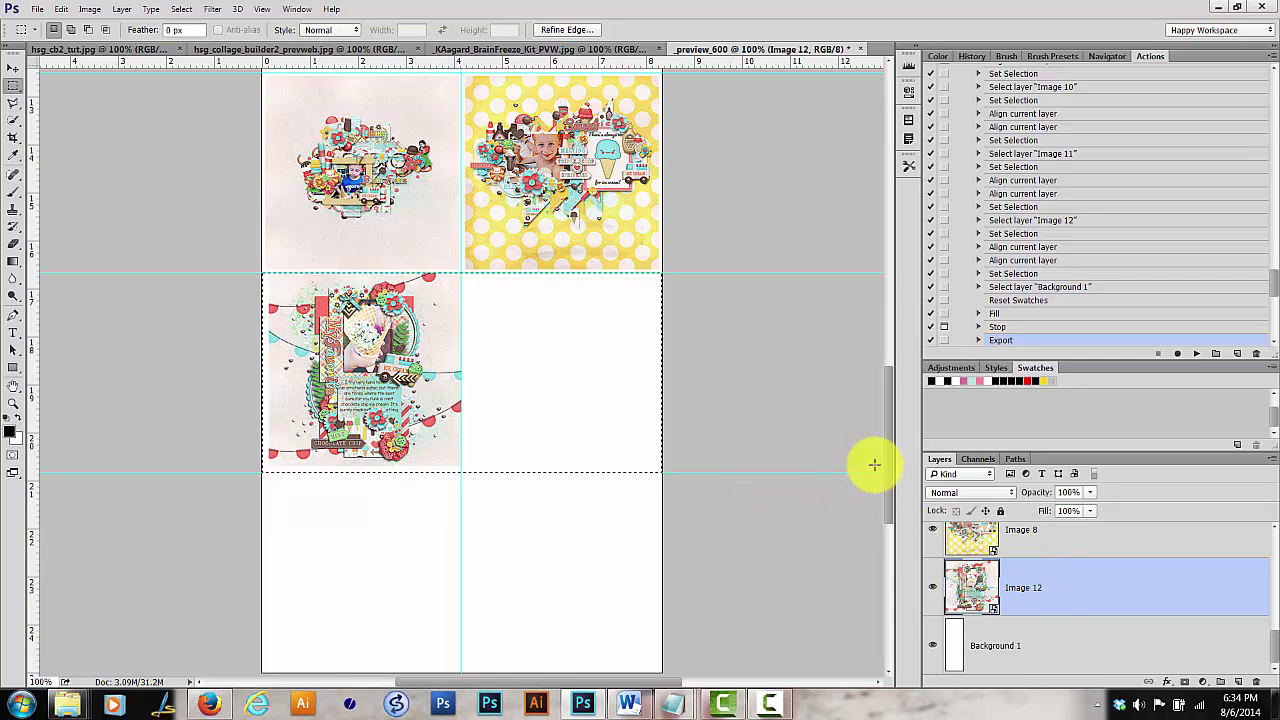
# - Centre Image 12 horizontally within the selected fifth row of the collage and deselect
pyautogui.press('v')
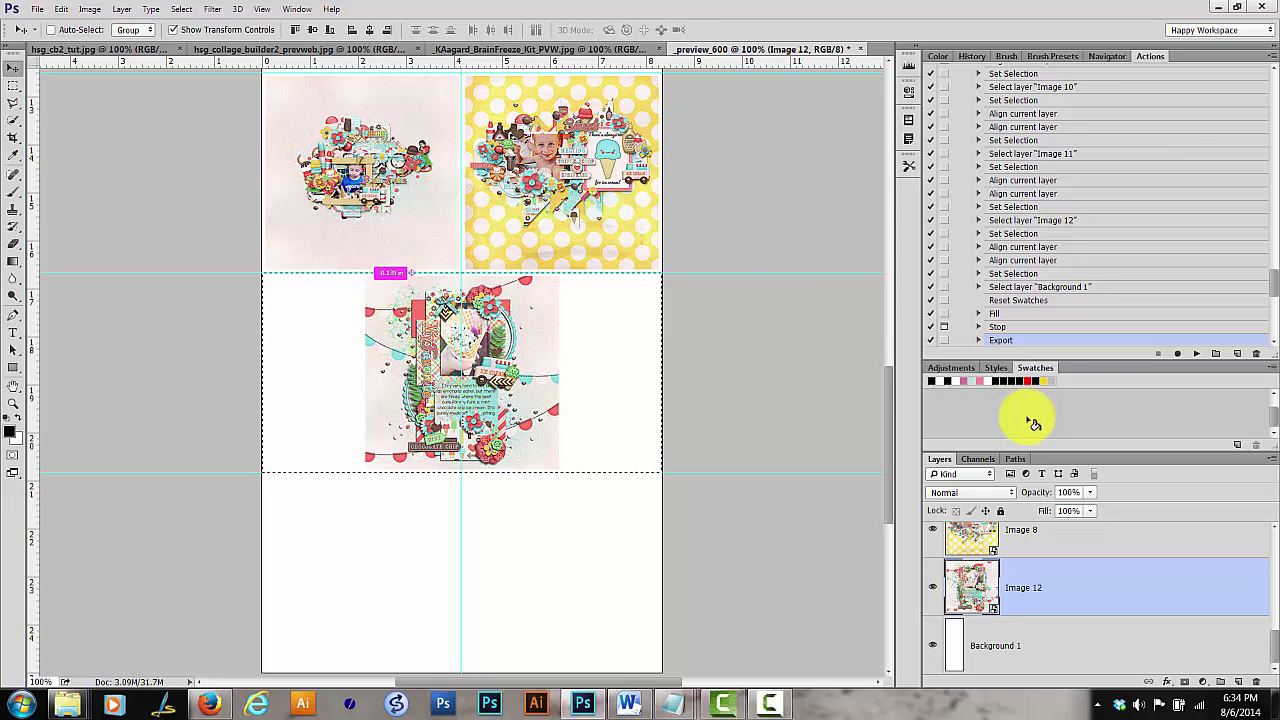
pyautogui.hotkey('ctrl', 'd')
# - Crop the collage to its five filled rows at full width, removing the empty sixth row, and clear the selection
pyautogui.hotkey('ctrl', '0')
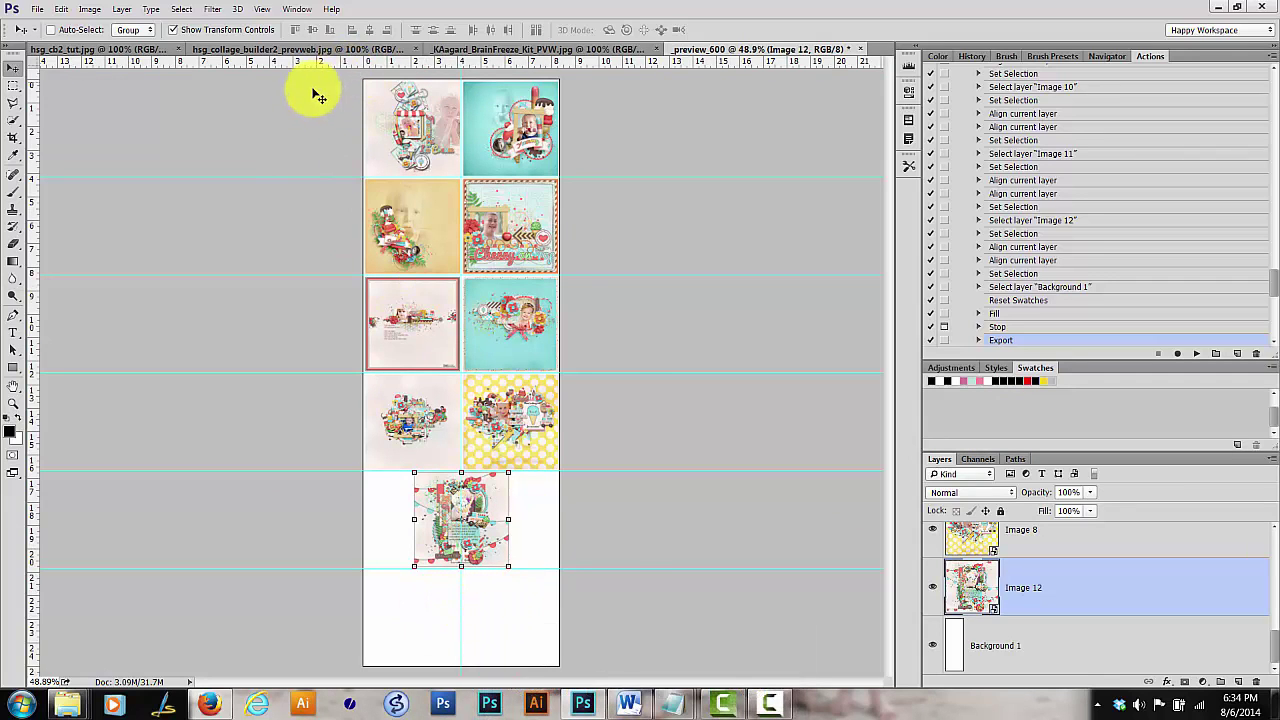
pyautogui.press('m')
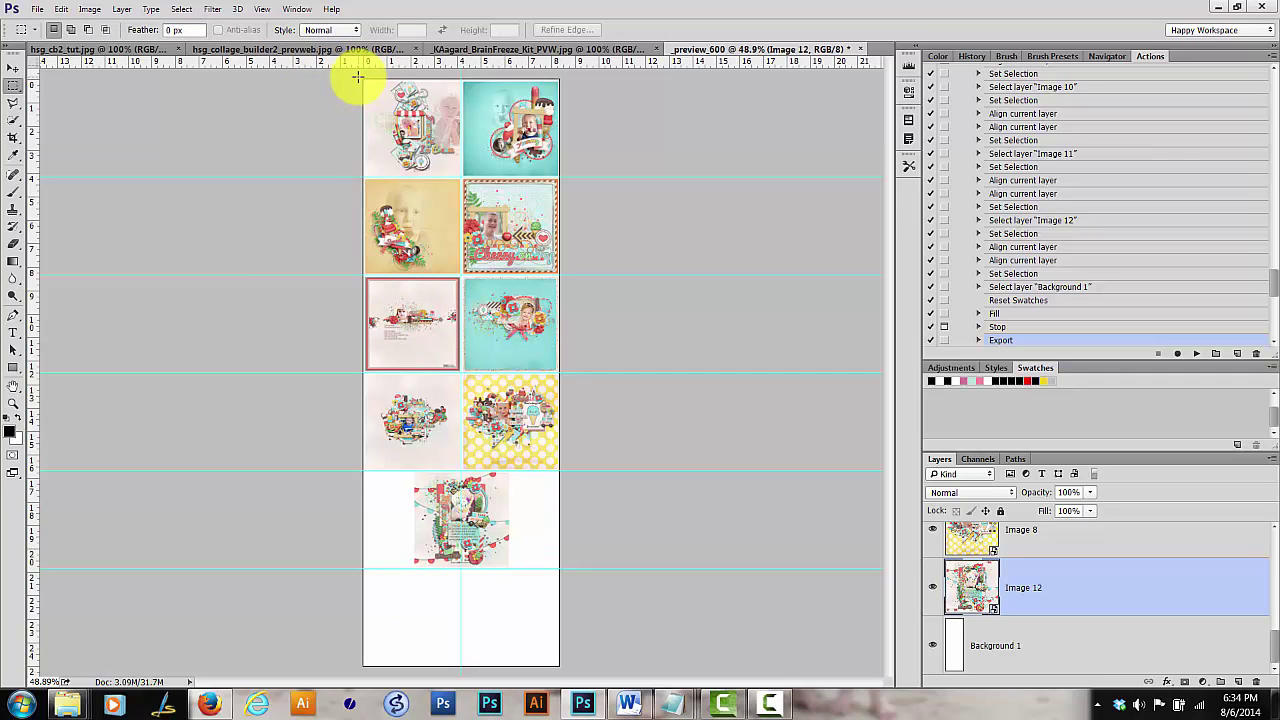
pyautogui.moveTo(358, 76); pyautogui.dragTo(603, 570)
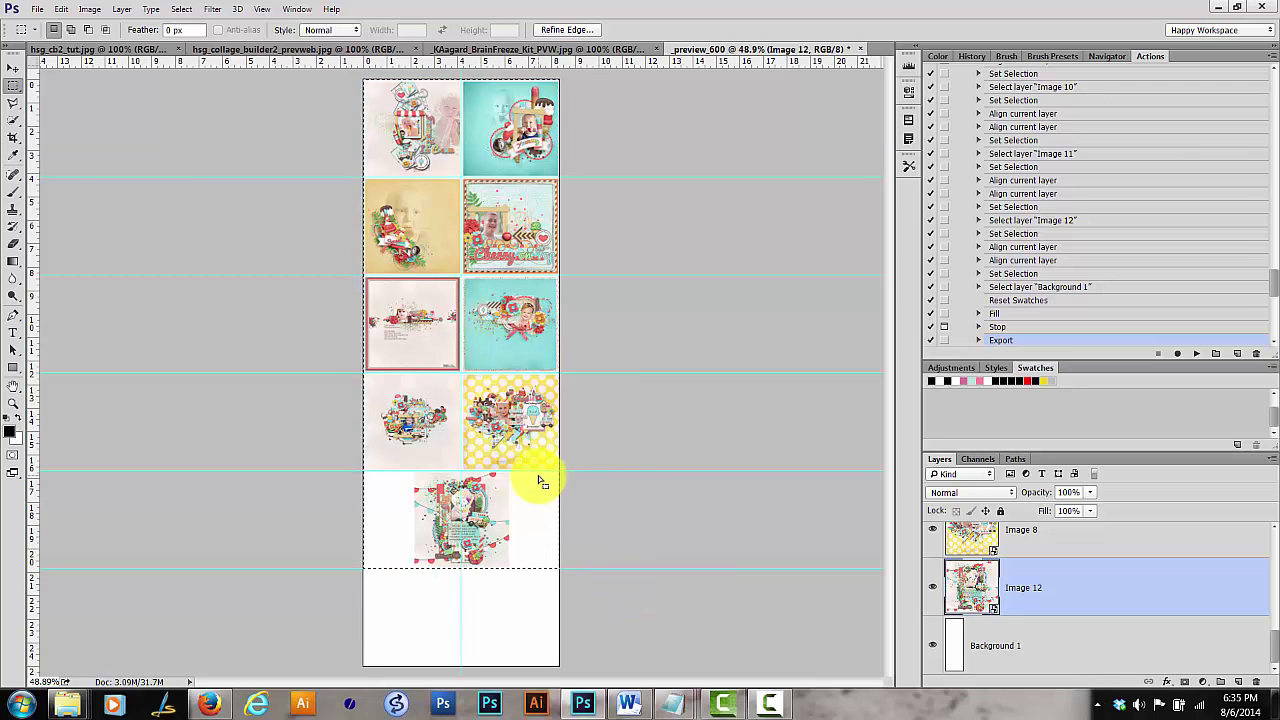
pyautogui.click(89, 10)
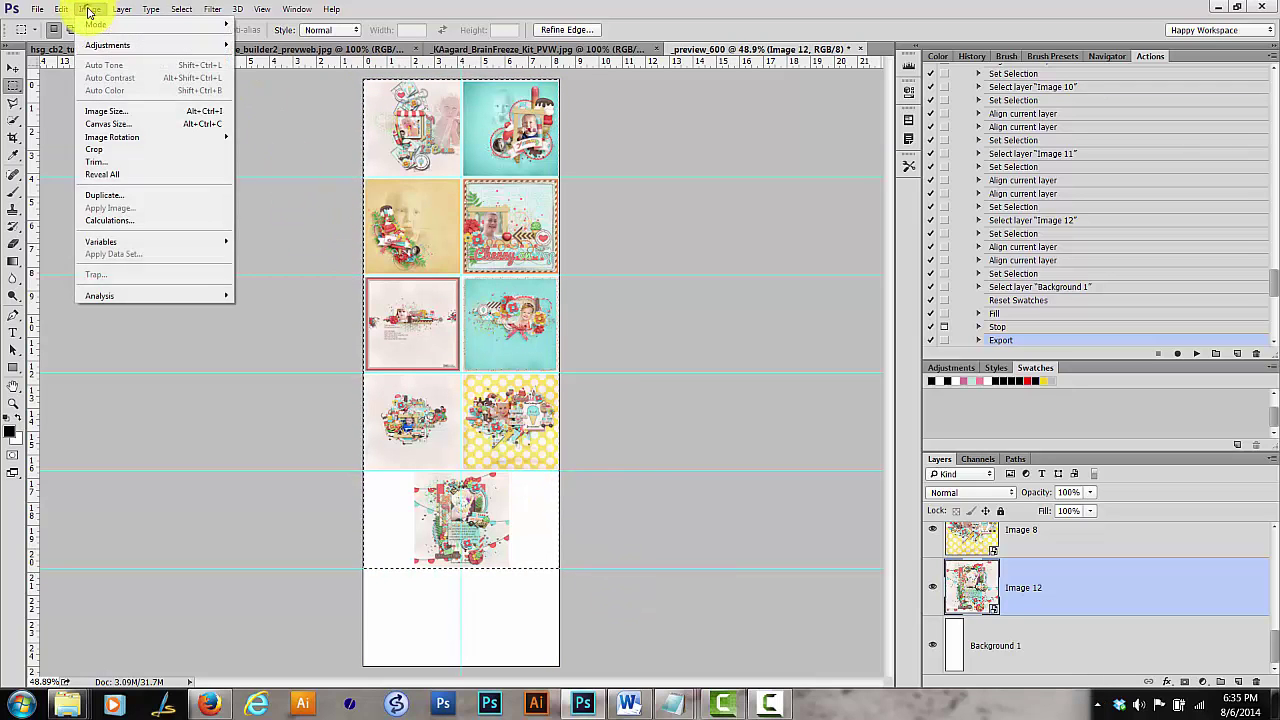
pyautogui.click(116, 152)
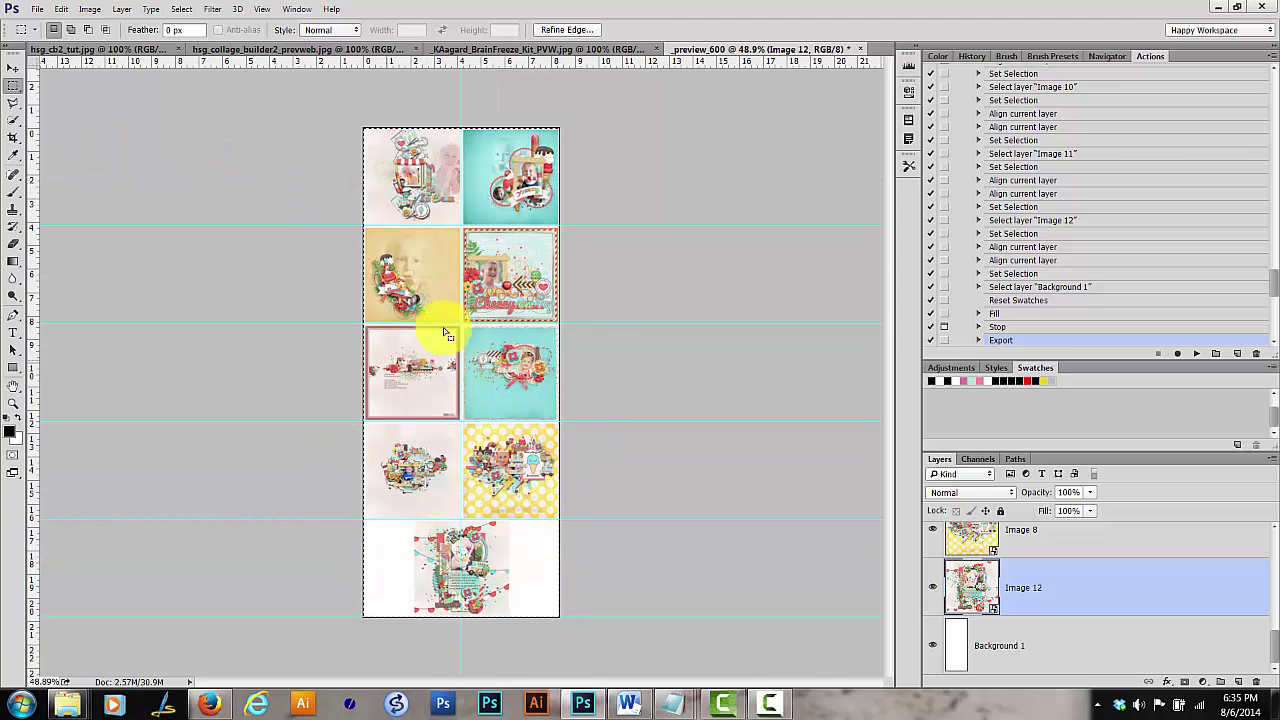
pyautogui.hotkey('ctrl', 'd')
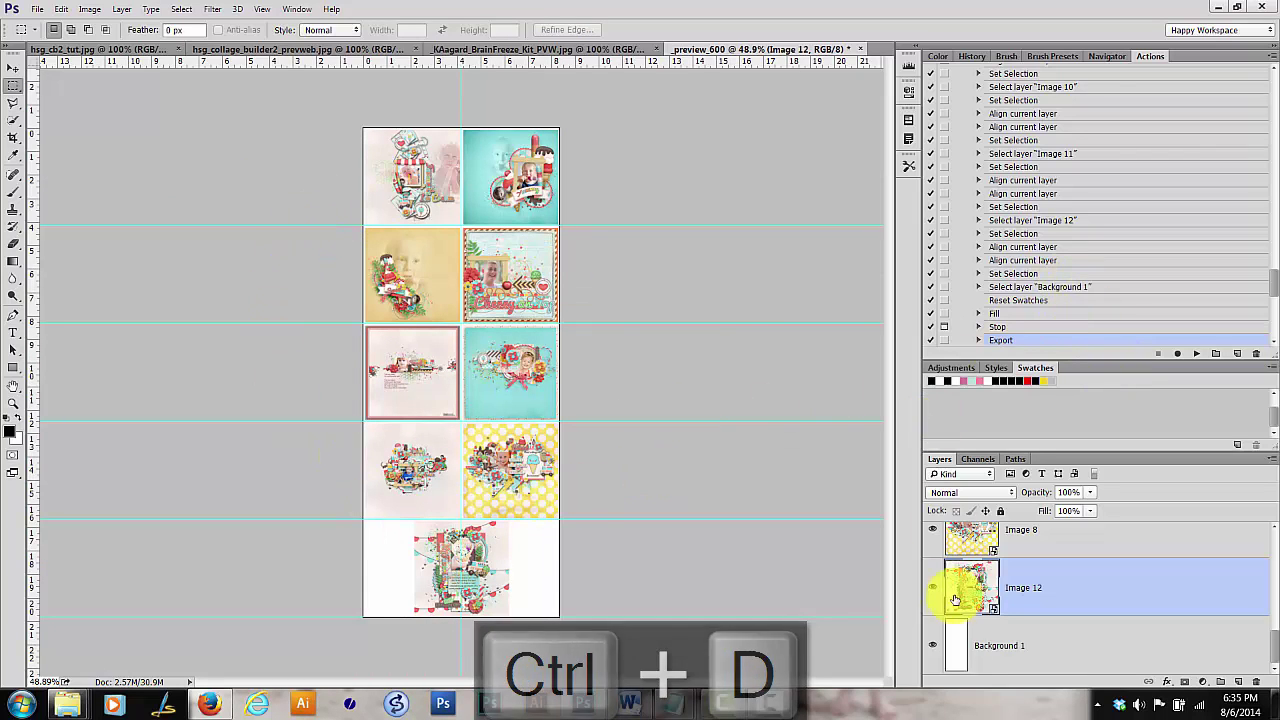
# - Try filling the Background 1 layer with the pink background color, and undo the fill
pyautogui.click(986, 645)
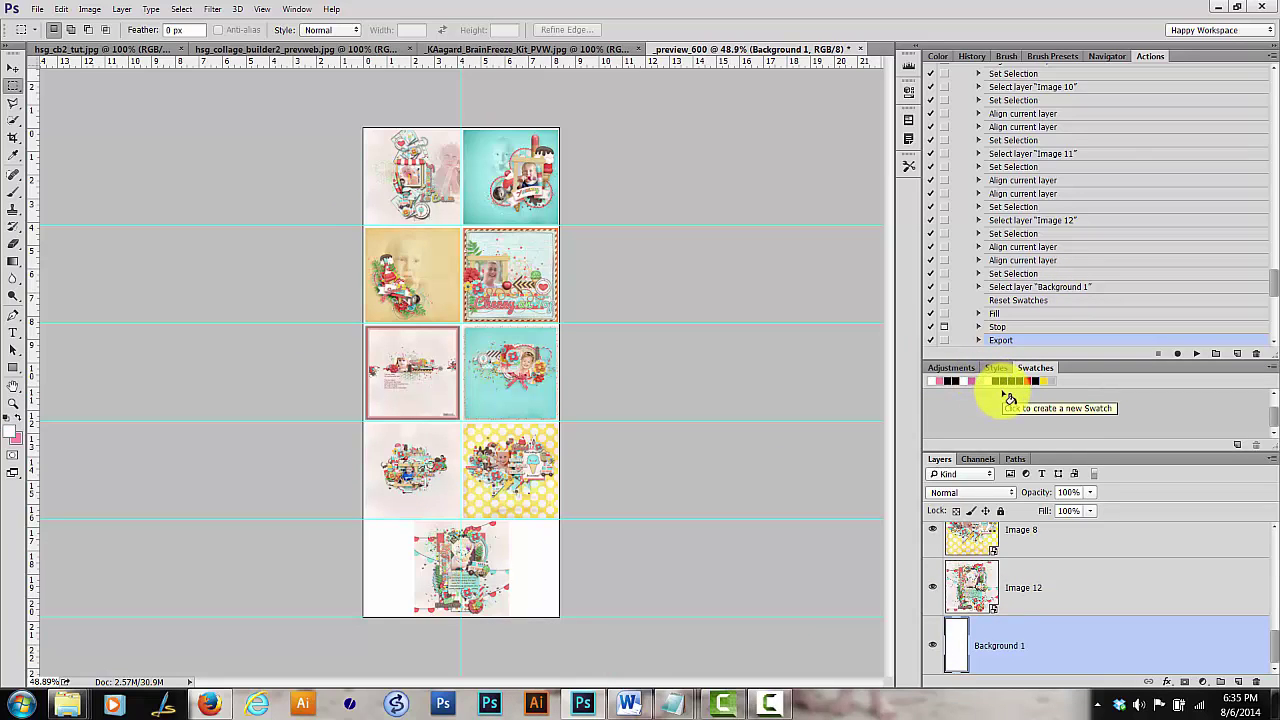
pyautogui.hotkey('ctrl', 'BackSpace')
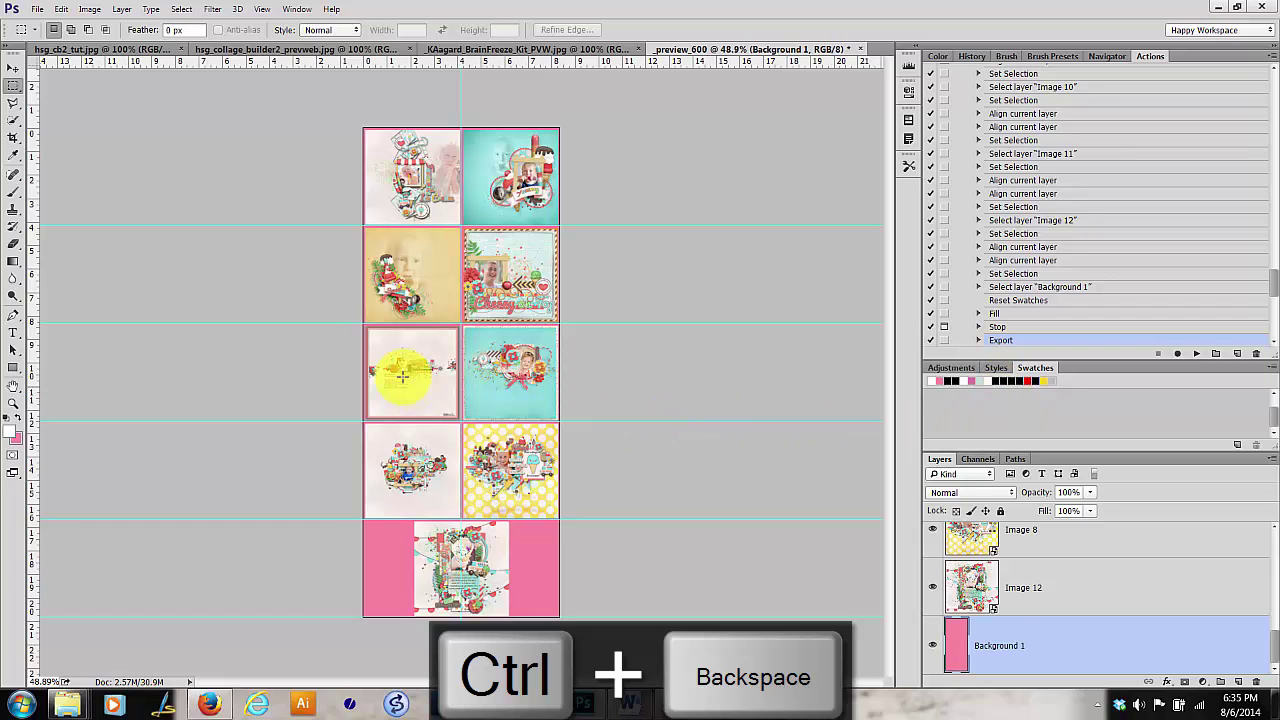
pyautogui.hotkey('ctrl', 'z')
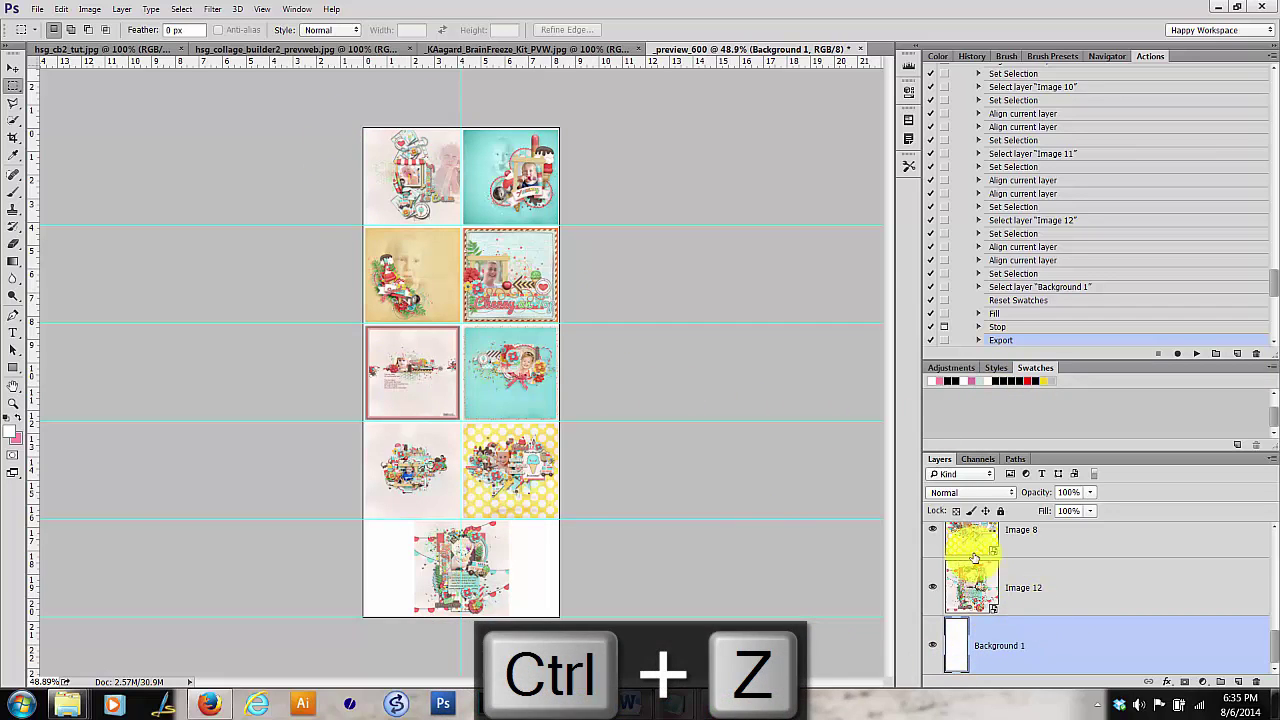
# - Resume the action from its Export step to export the collage previews and save the layered file
pyautogui.click(1197, 353)
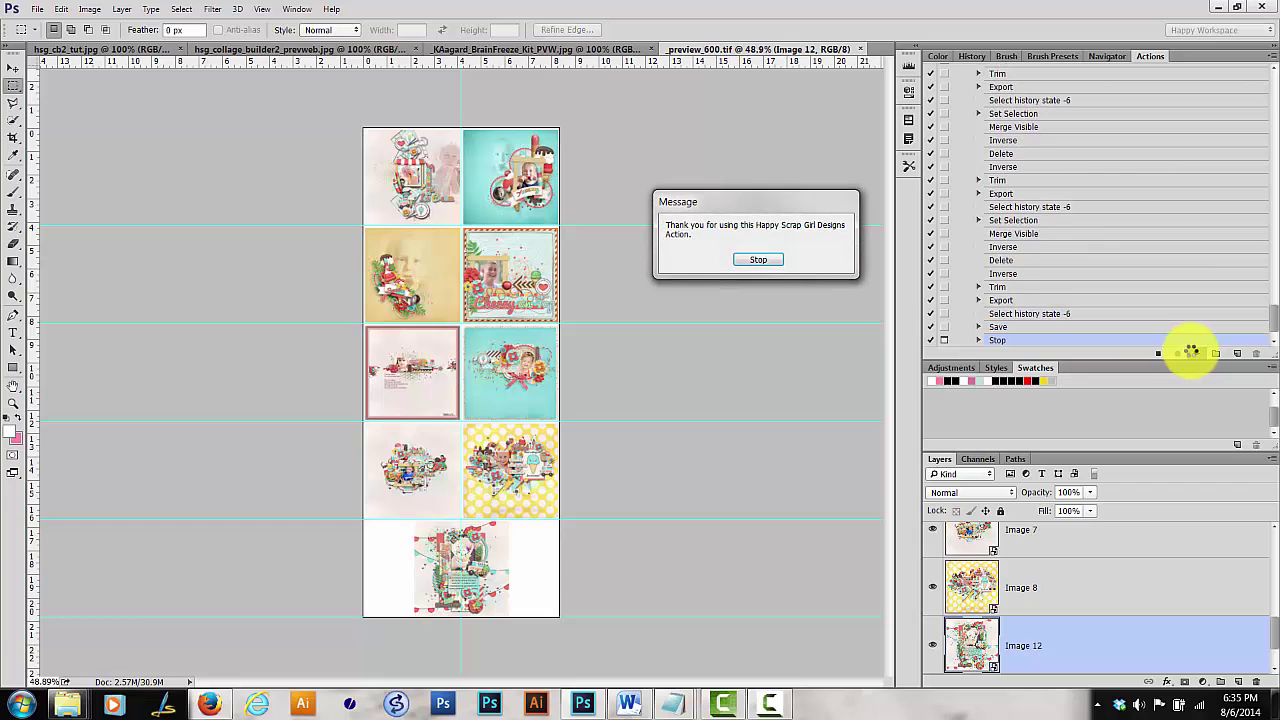
# - Switch to Windows Explorer and inspect the exported _preview_600 and _preview_600c images and the pnglayers folder on drive C
pyautogui.click(69, 702)
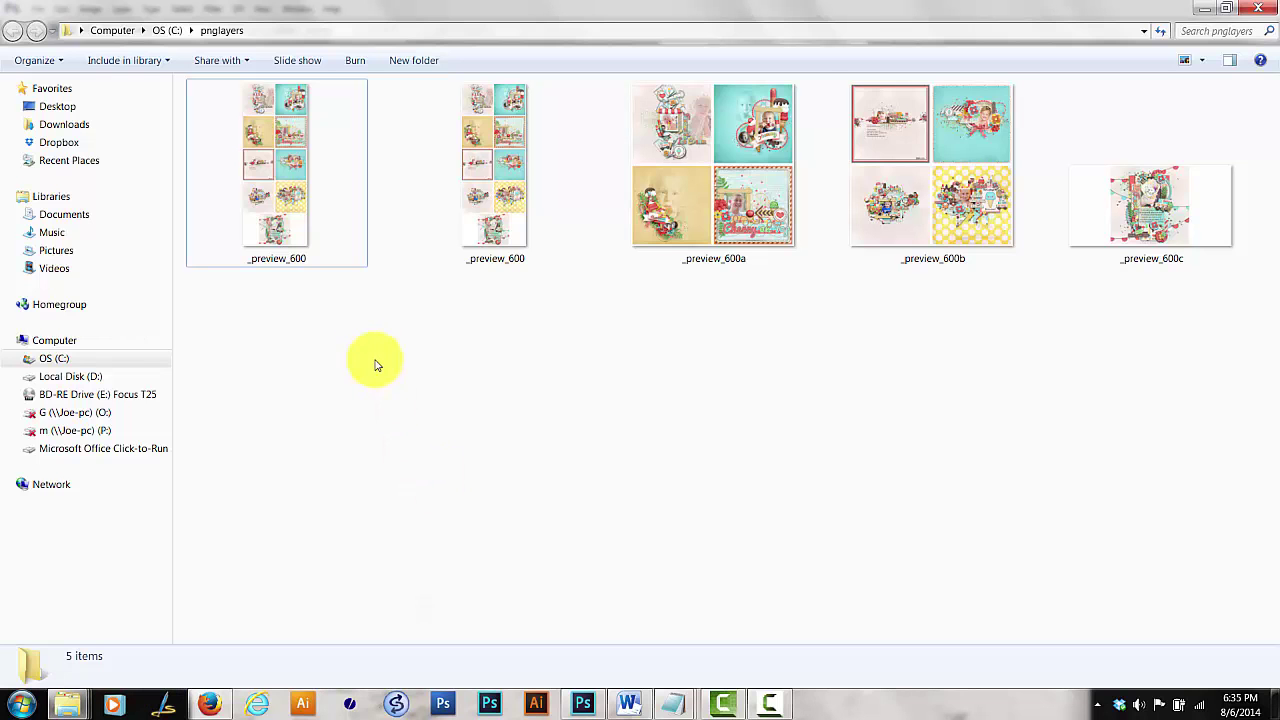
pyautogui.click(277, 214)
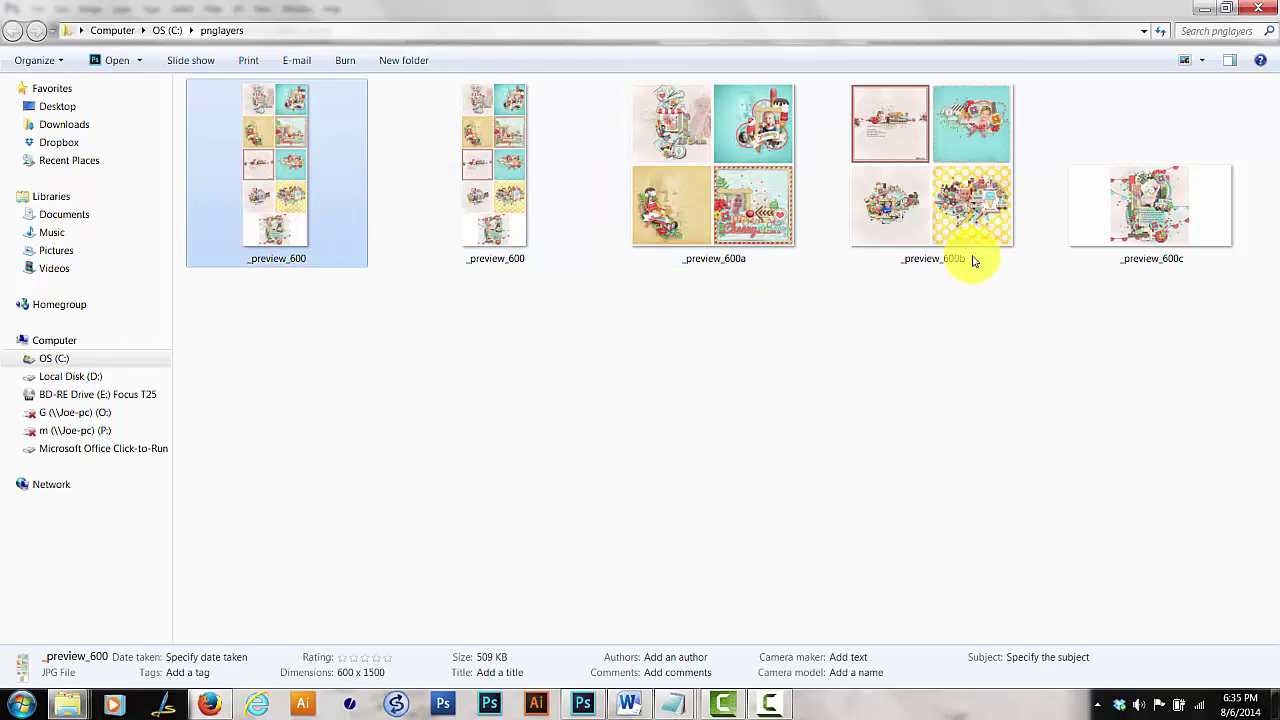
pyautogui.click(1134, 250)
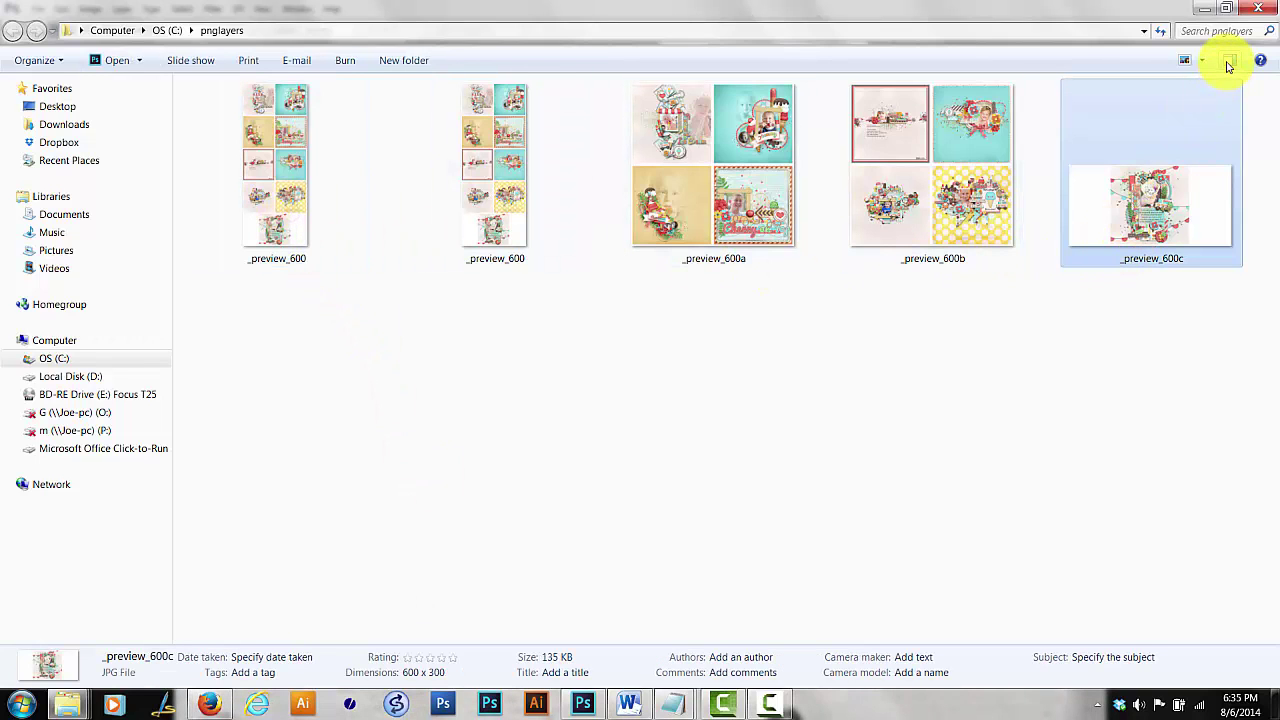
pyautogui.click(1229, 61)
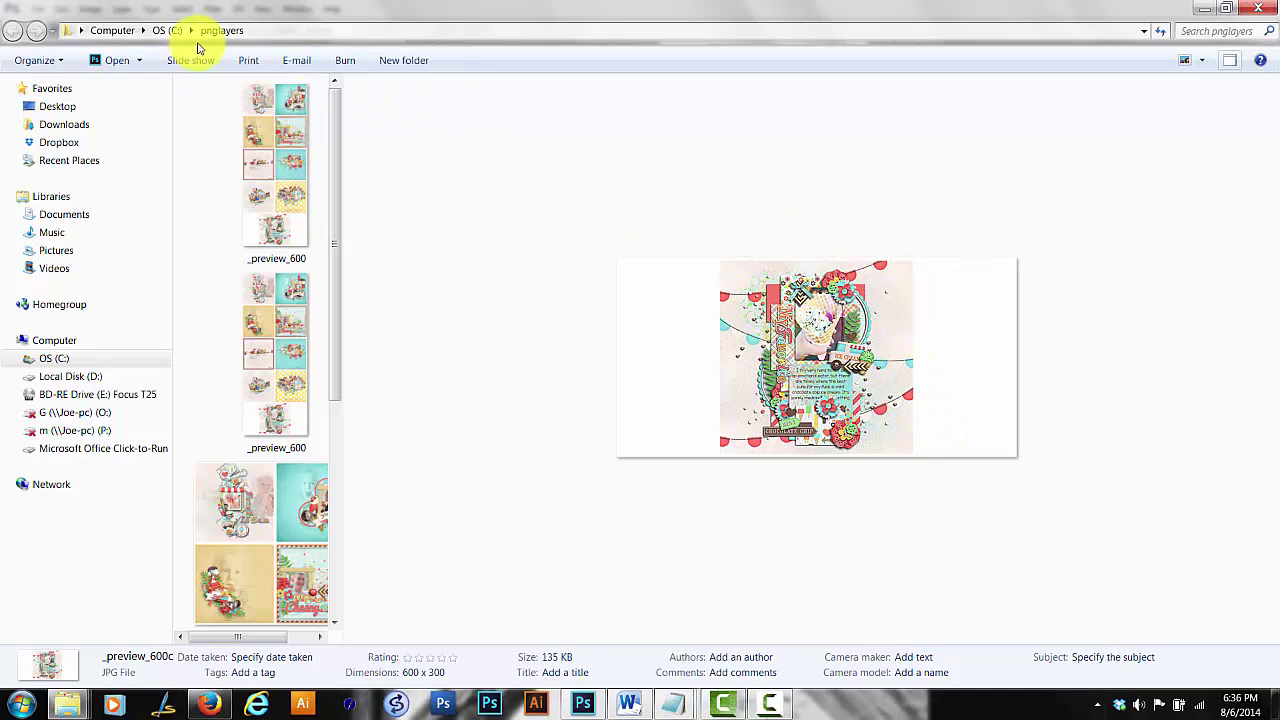
pyautogui.click(164, 30)
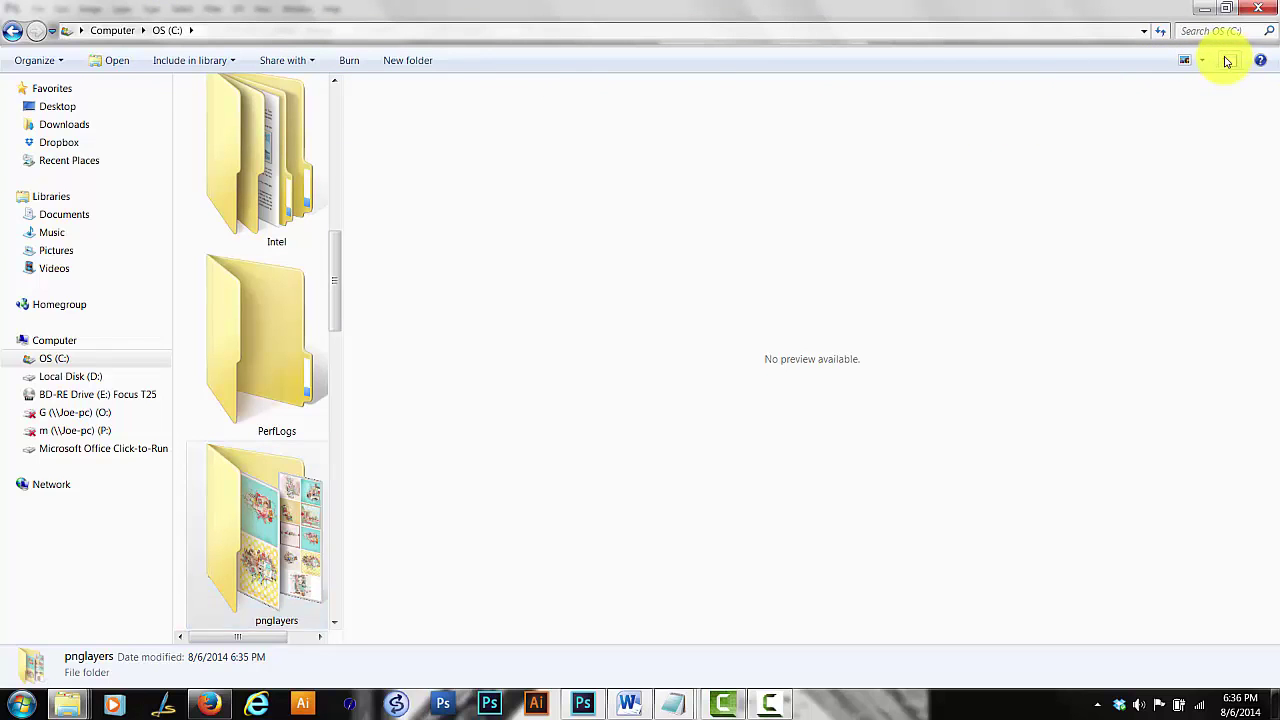
pyautogui.click(1230, 60)
# - Return to Photoshop and end the action at its closing thank-you message
pyautogui.click(1204, 8)
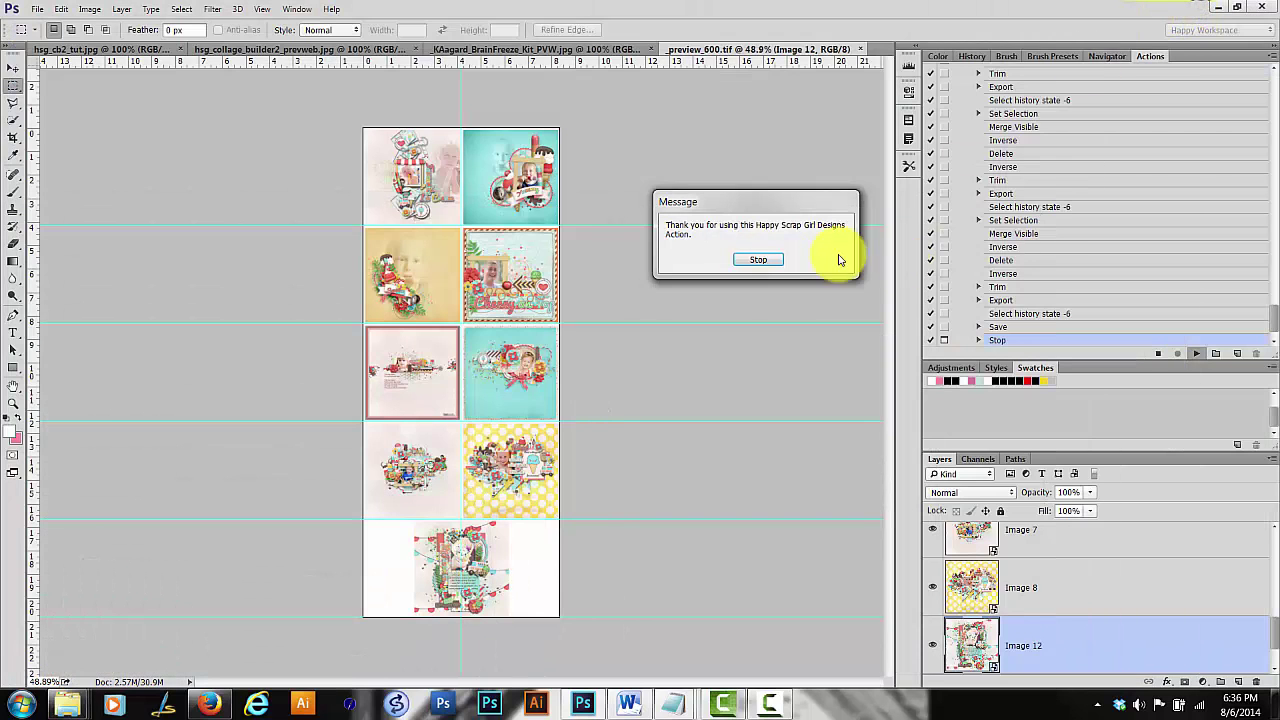
pyautogui.click(750, 261)
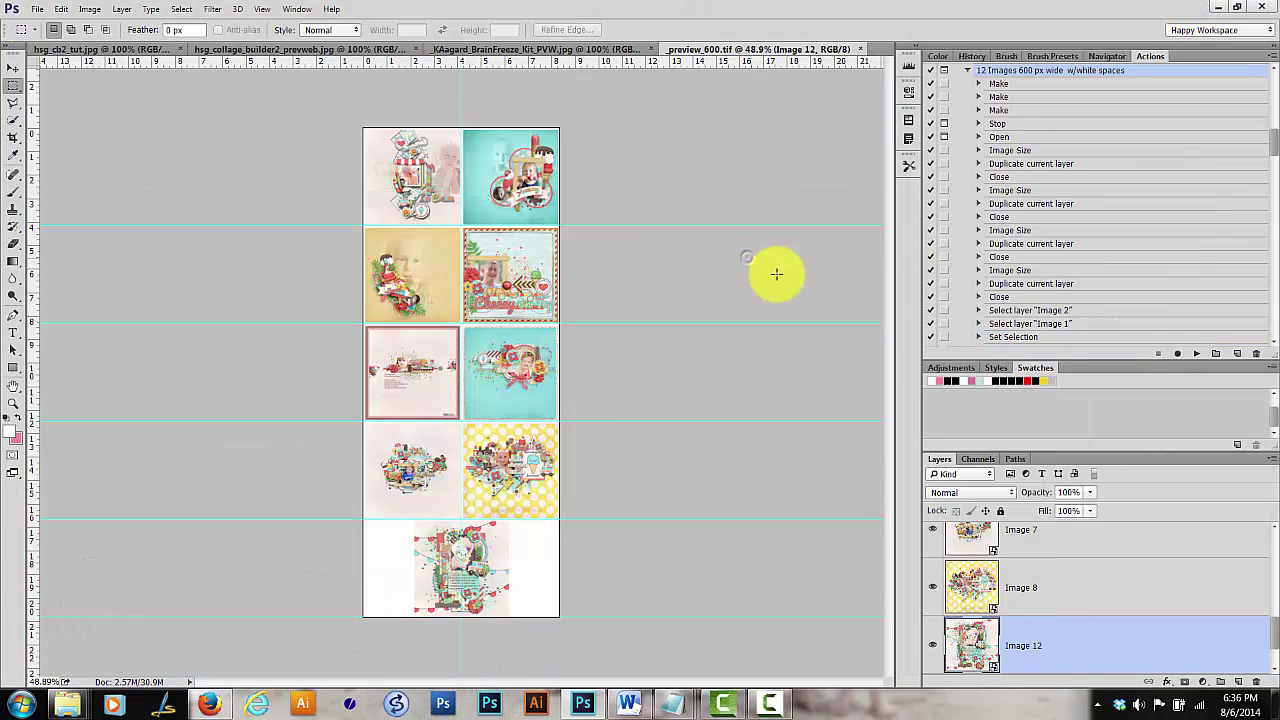